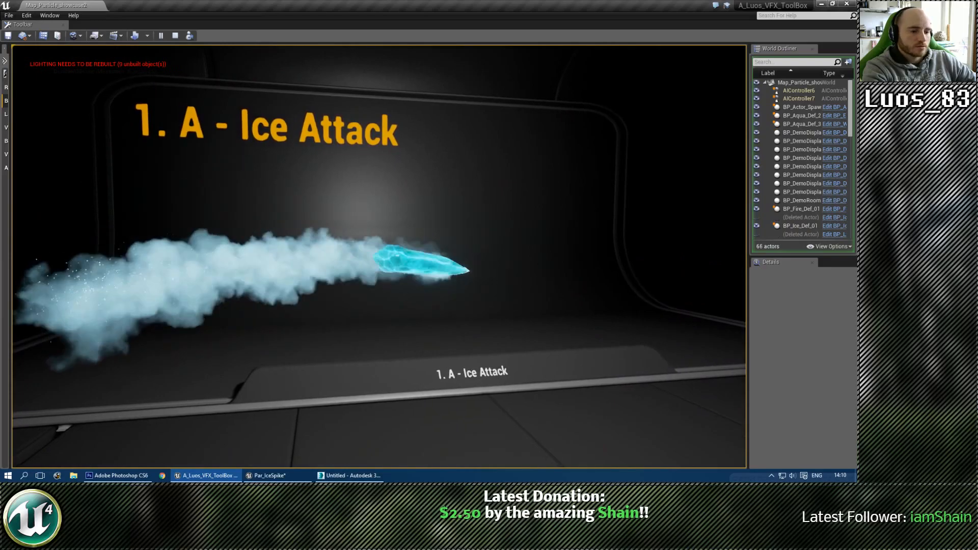
Step: Stop the running play session of the showcase map
key(Escape)
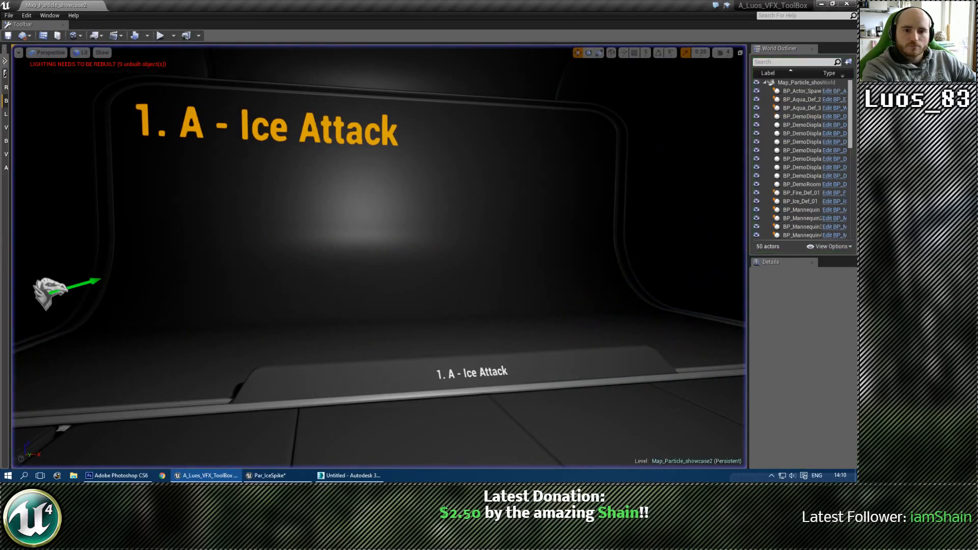
right_drag(379, 256, 606, 261)
key(w)
key(s)
right_drag(168, 229, 68, 224)
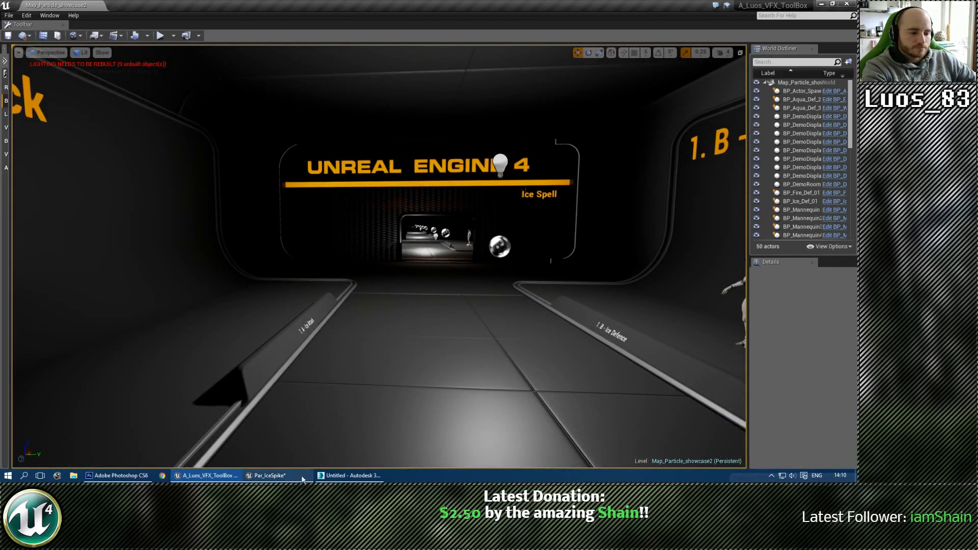
right_drag(362, 373, 342, 366)
Step: Open the Par_Dark_Atk particle system from the Dark folder under Luos4elements2 Particles
key(ctrl+shift+f)
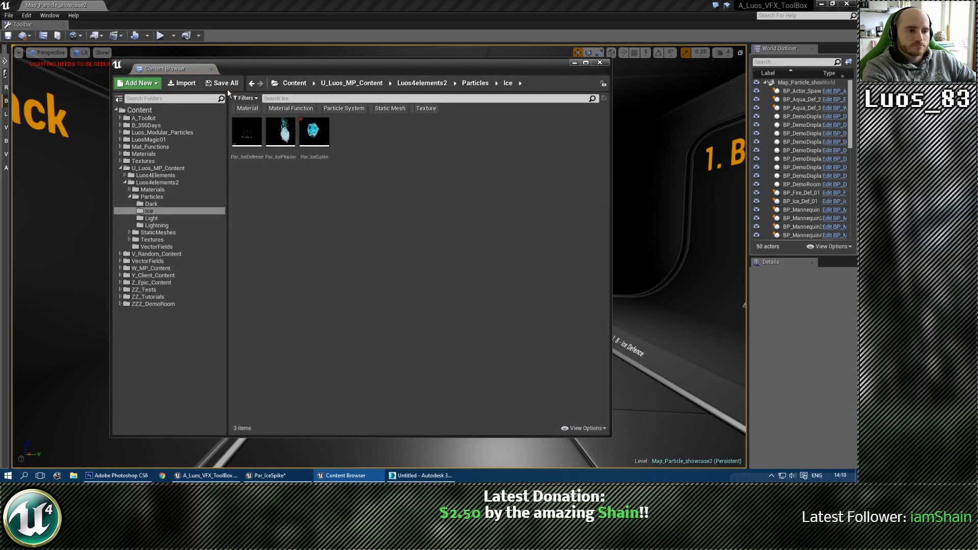
click(167, 219)
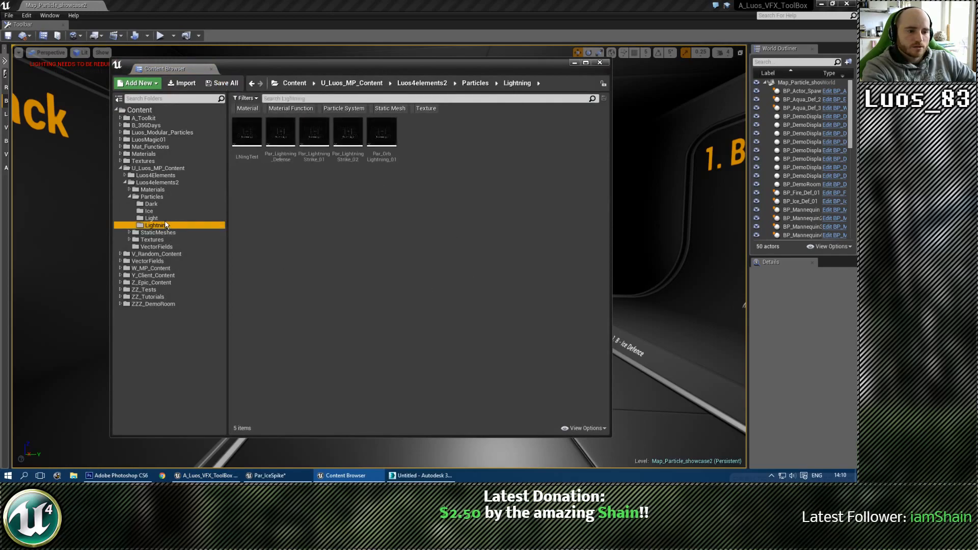
click(163, 204)
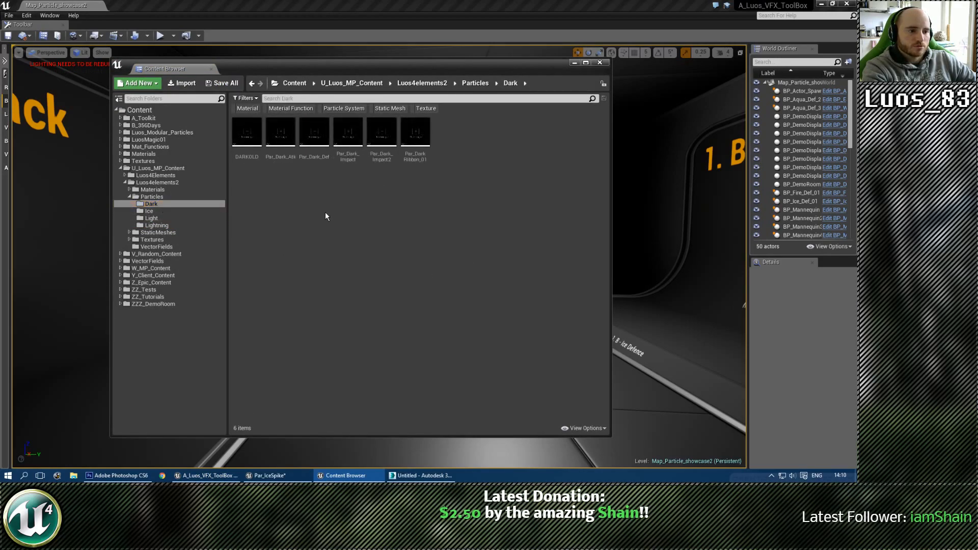
click(281, 137)
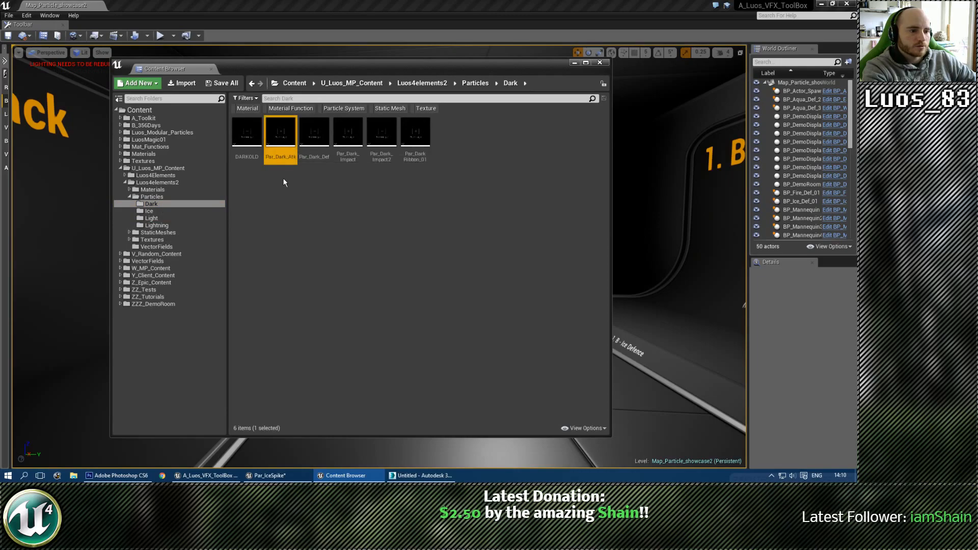
double_click(283, 138)
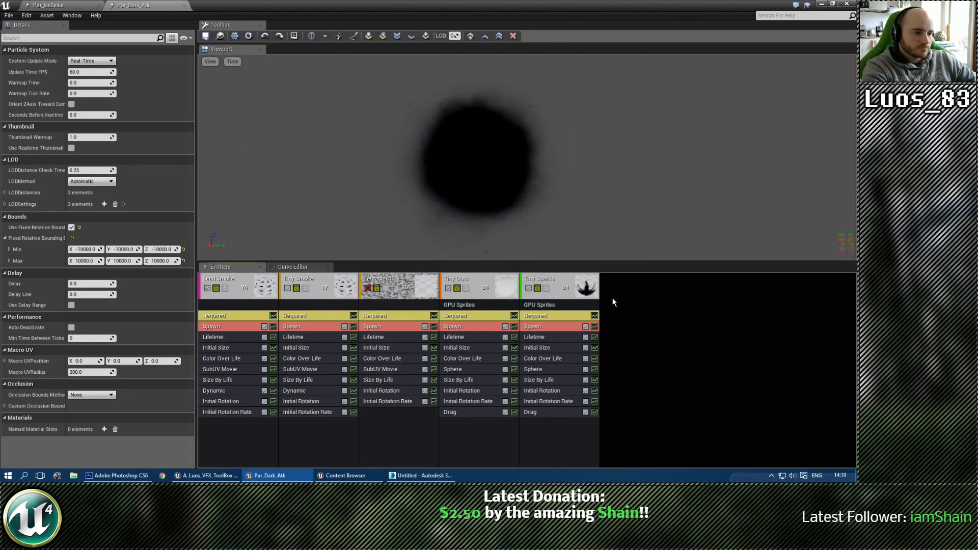
Step: Export the collapsed Empty separator emitter from Par_IceSpike to Par_Dark_Atk, and collapse the original again
click(65, 6)
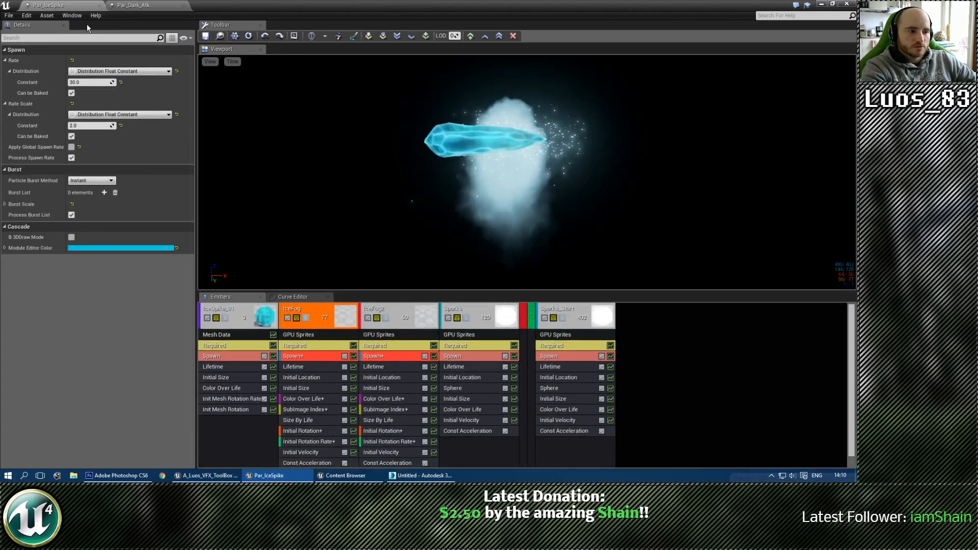
click(121, 4)
click(218, 37)
click(69, 4)
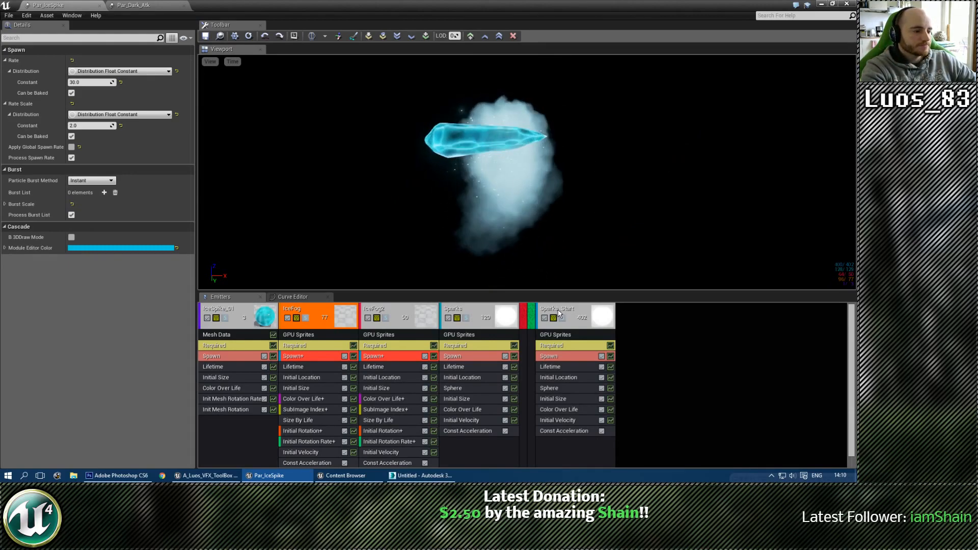
click(524, 315)
double_click(525, 314)
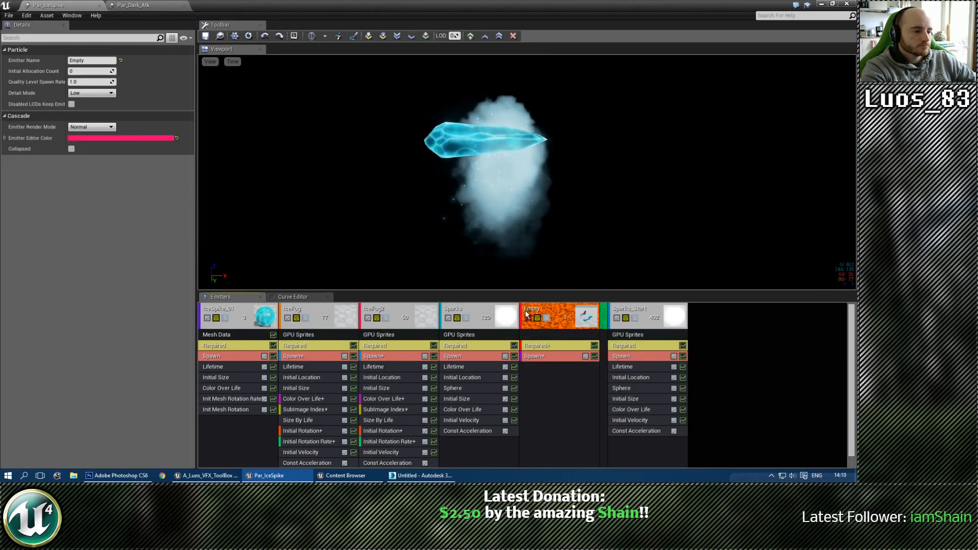
right_click(541, 306)
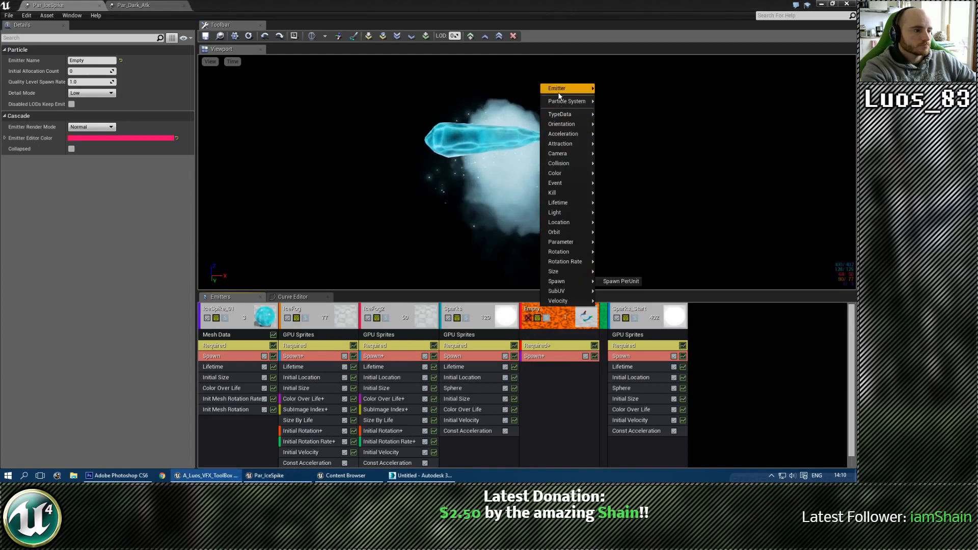
mouse_move(560, 89)
click(624, 131)
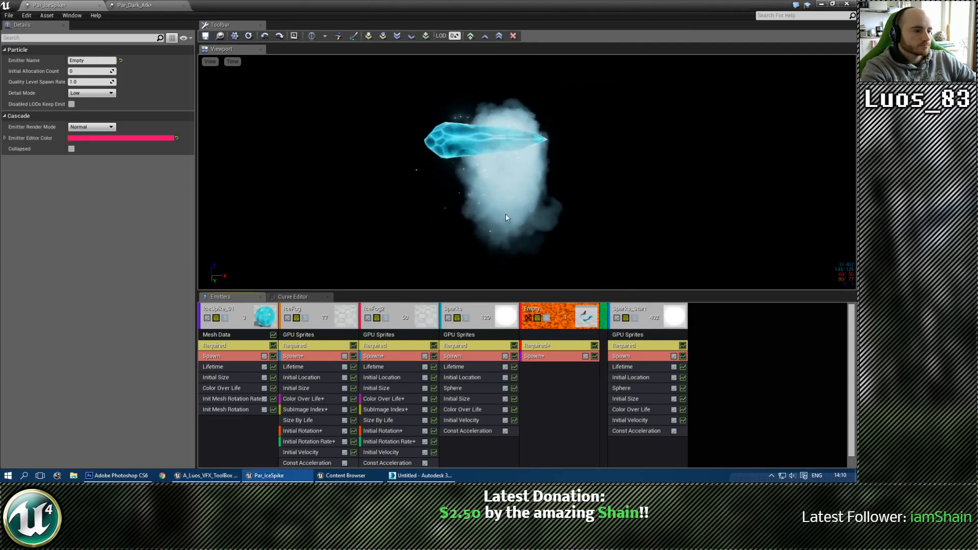
double_click(552, 307)
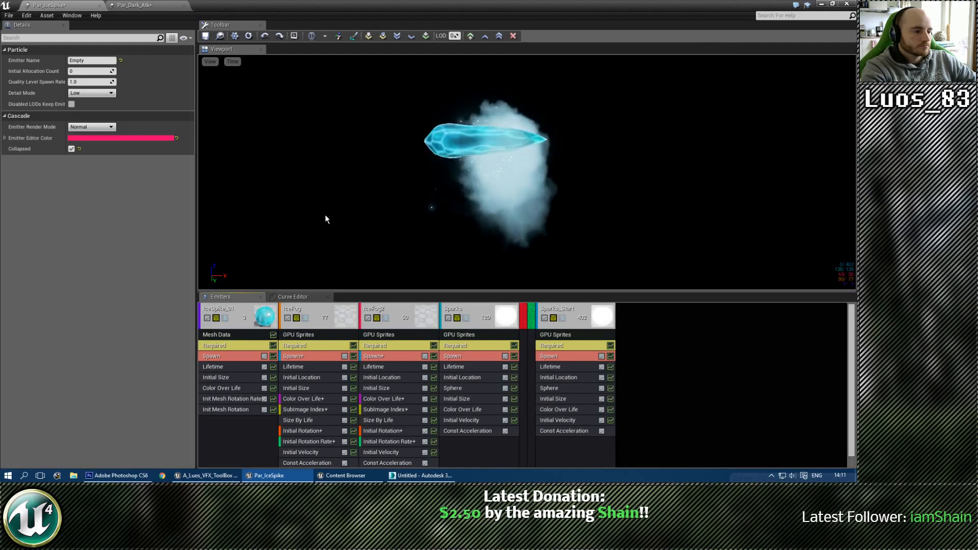
Step: Duplicate the Empty emitter in Par_Dark_Atk and collapse both copies into separators
click(143, 5)
click(626, 287)
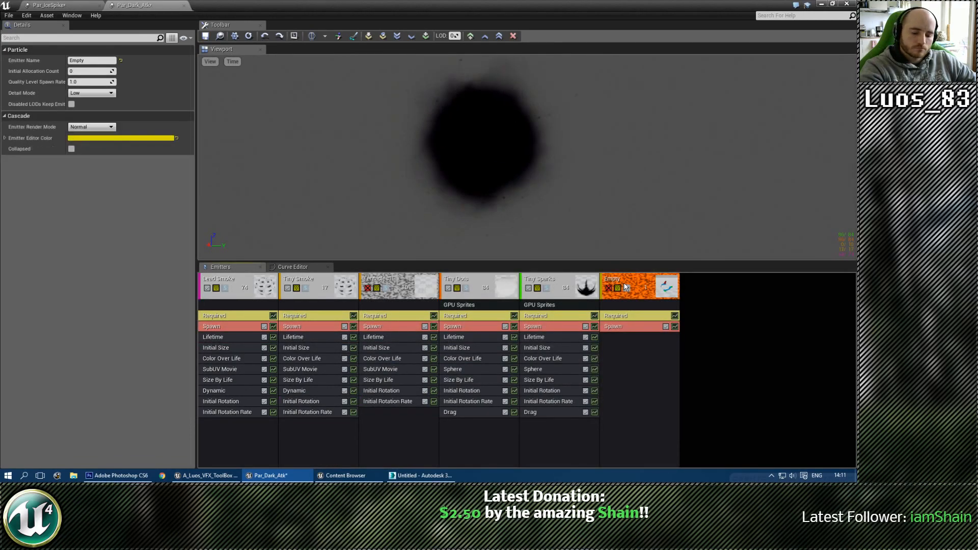
key(ctrl+d)
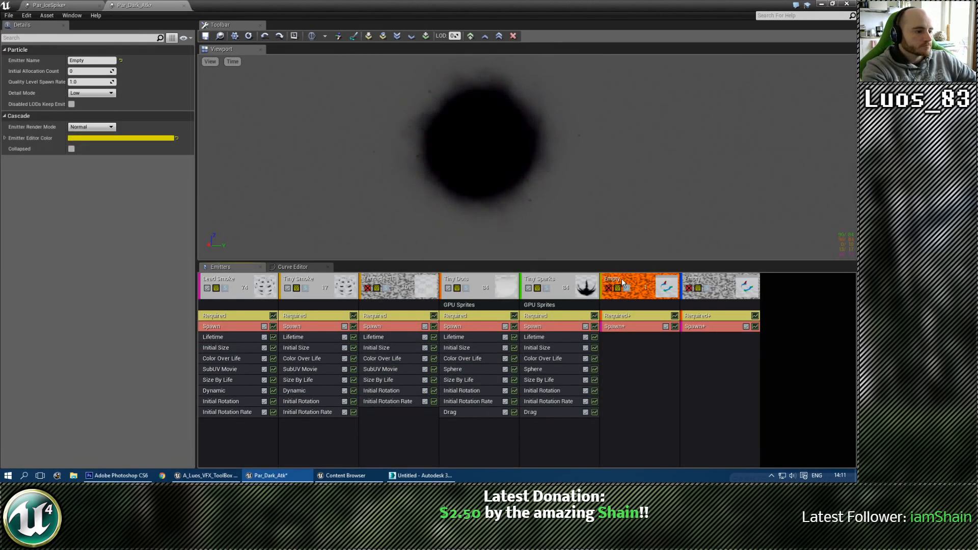
double_click(623, 283)
double_click(632, 283)
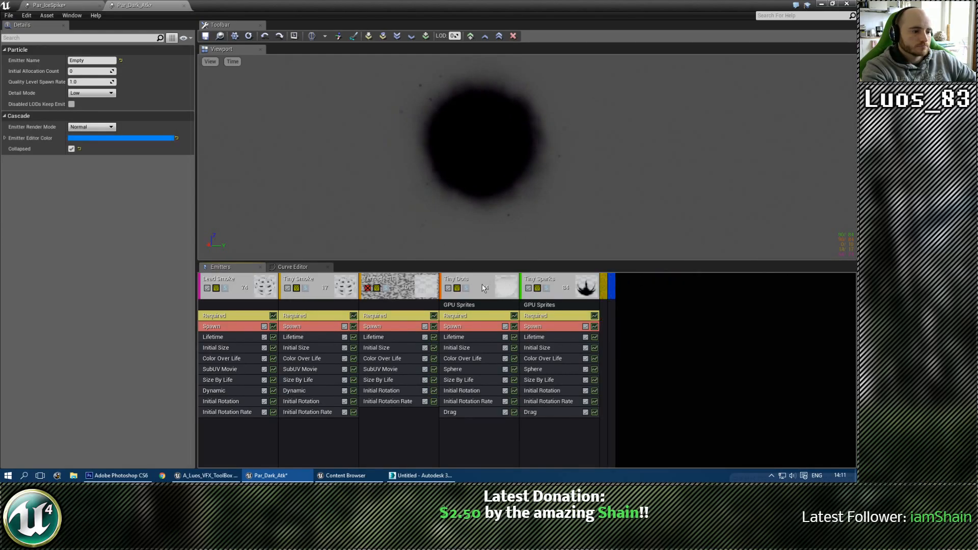
Step: Duplicate the Tiny Sparks emitter, placing the copy after the collapsed separators with the name Tiny Sparks Start
click(468, 289)
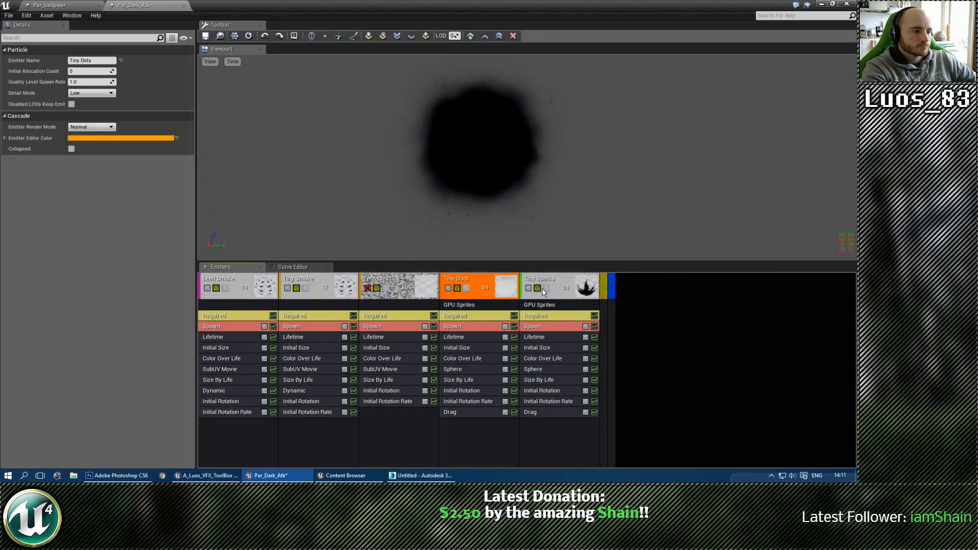
click(543, 289)
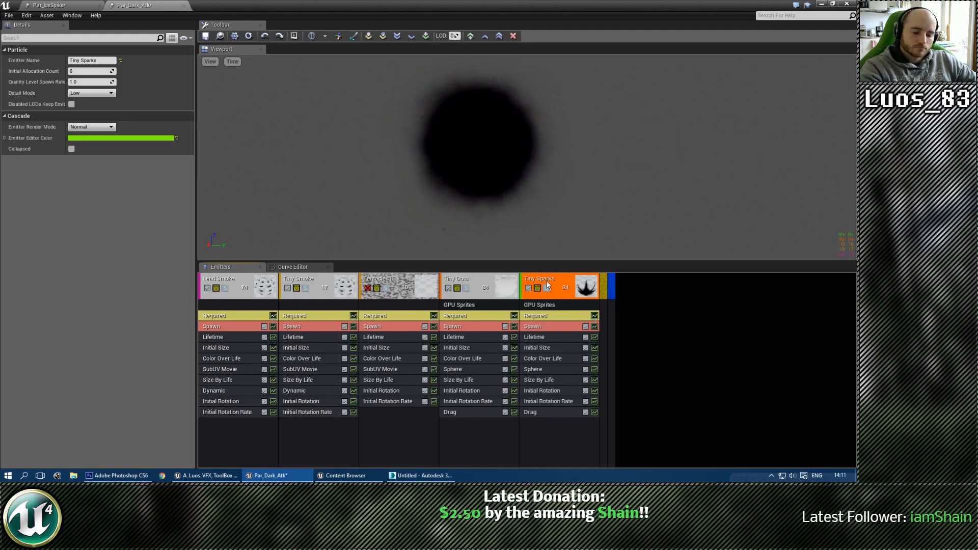
key(ctrl+d)
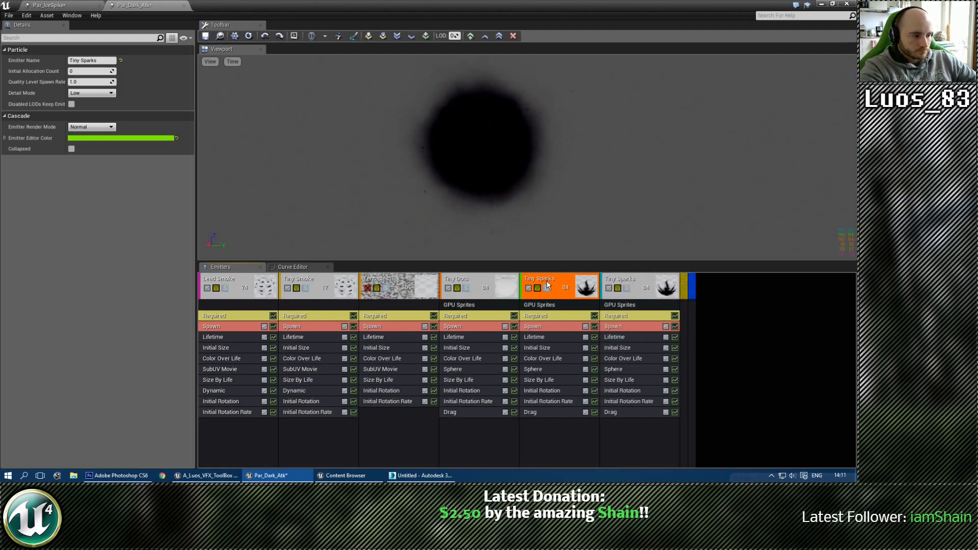
click(624, 283)
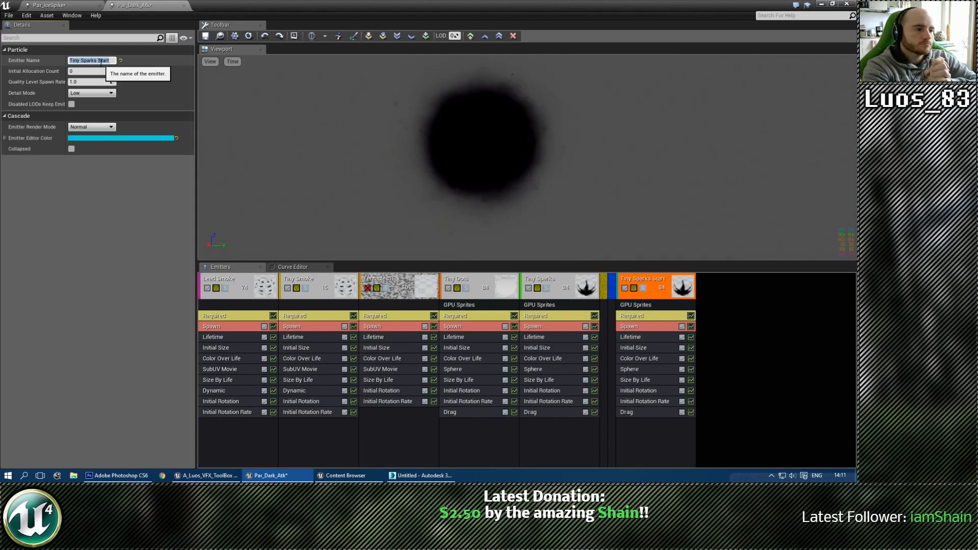
Step: Set the Tiny Sparks Start spawn rate to a constant 0 with rate scale 1, and add one burst entry
click(649, 328)
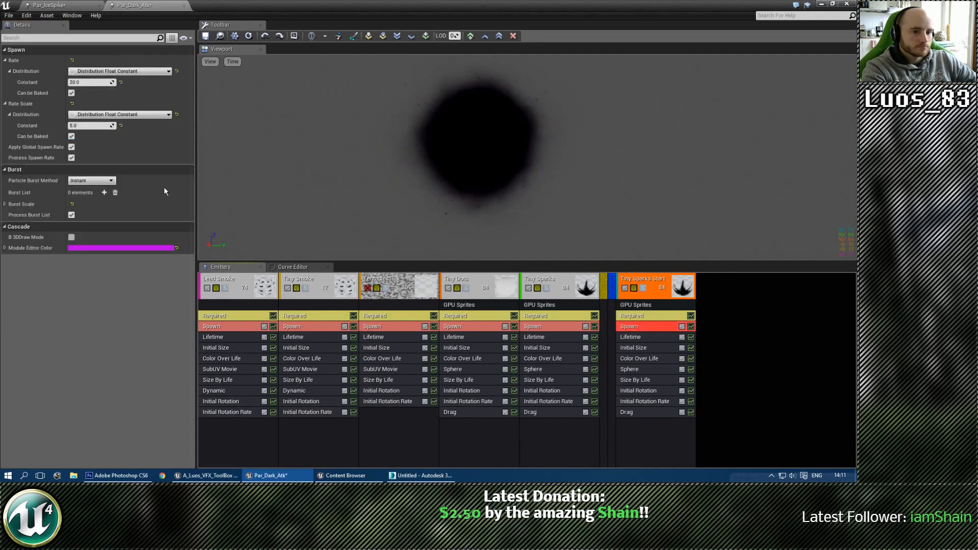
click(127, 71)
click(130, 87)
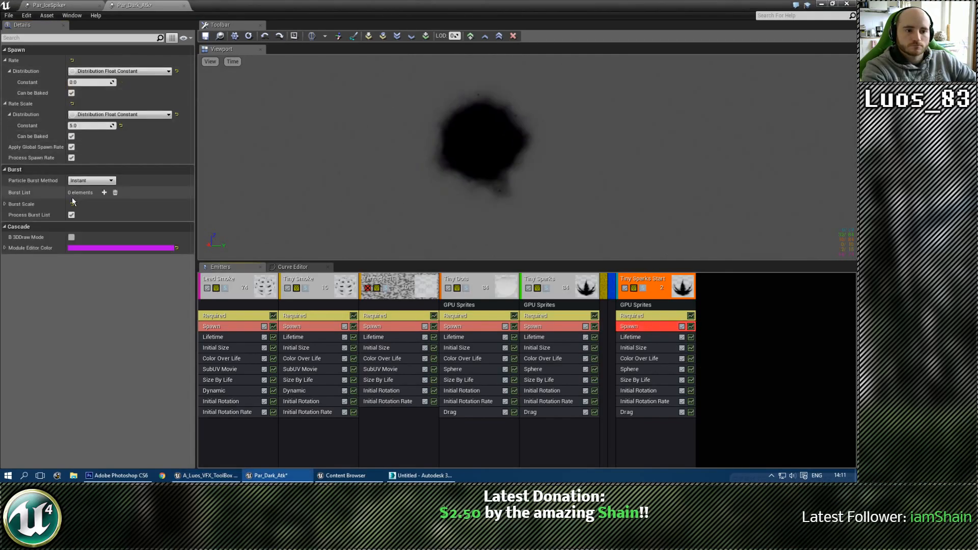
click(91, 126)
text(1)
click(103, 192)
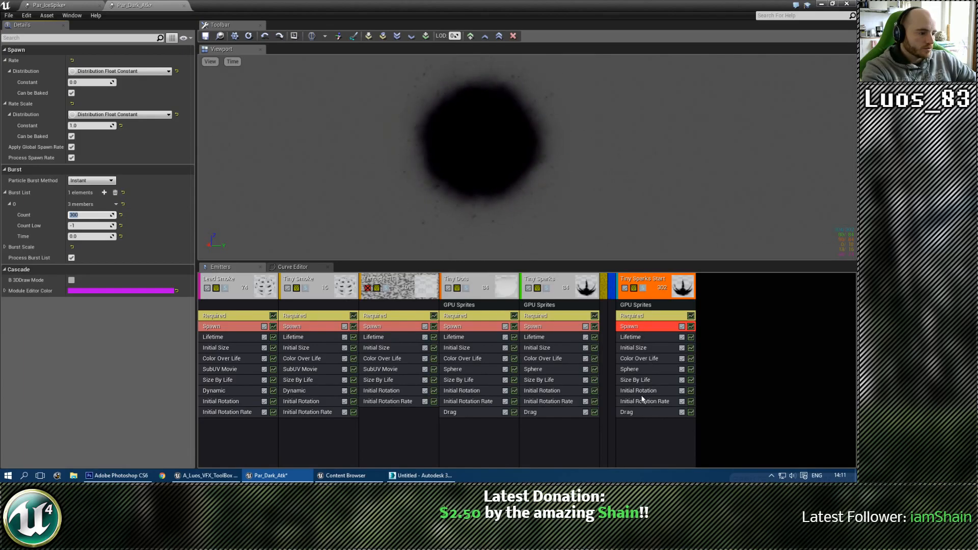
Step: Add an Initial Velocity module to the Tiny Sparks Start emitter and open its settings
right_click(654, 433)
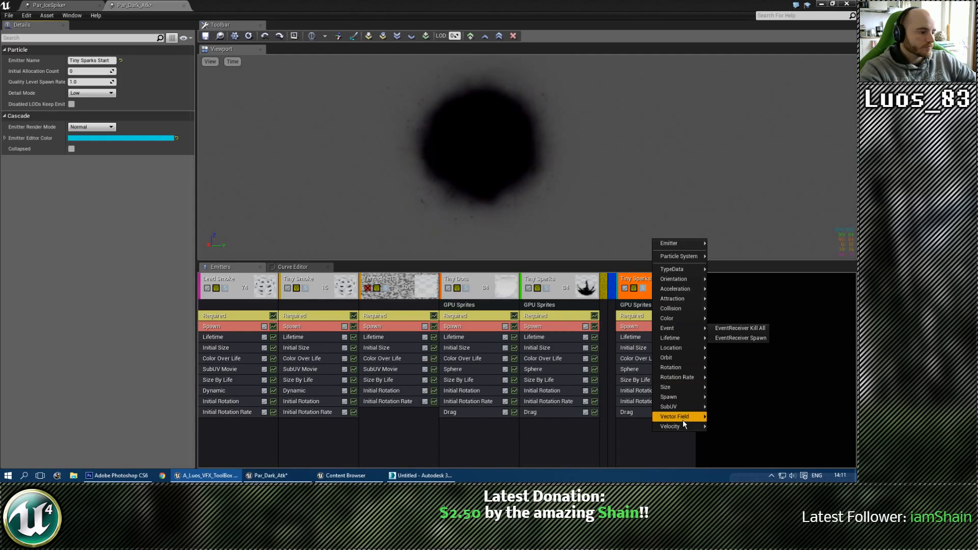
mouse_move(682, 427)
click(720, 426)
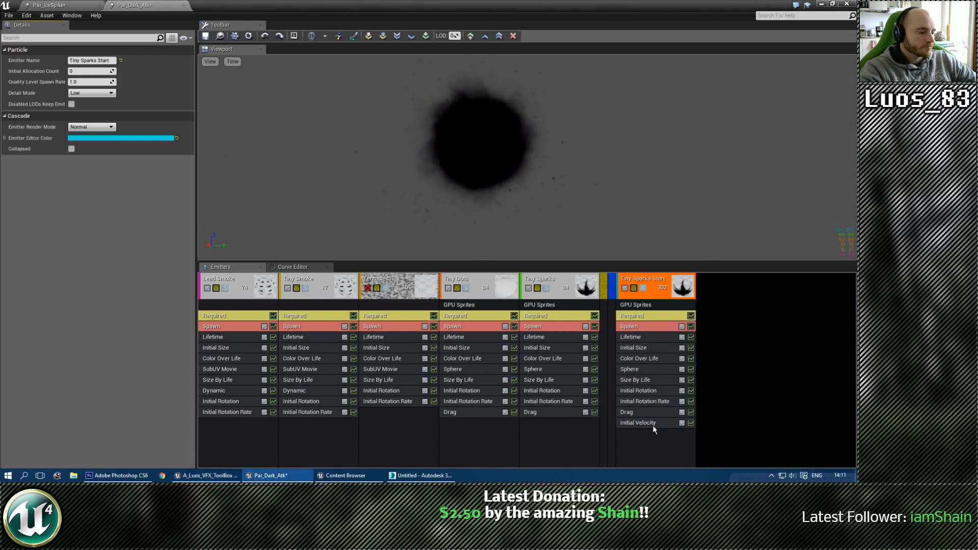
click(653, 427)
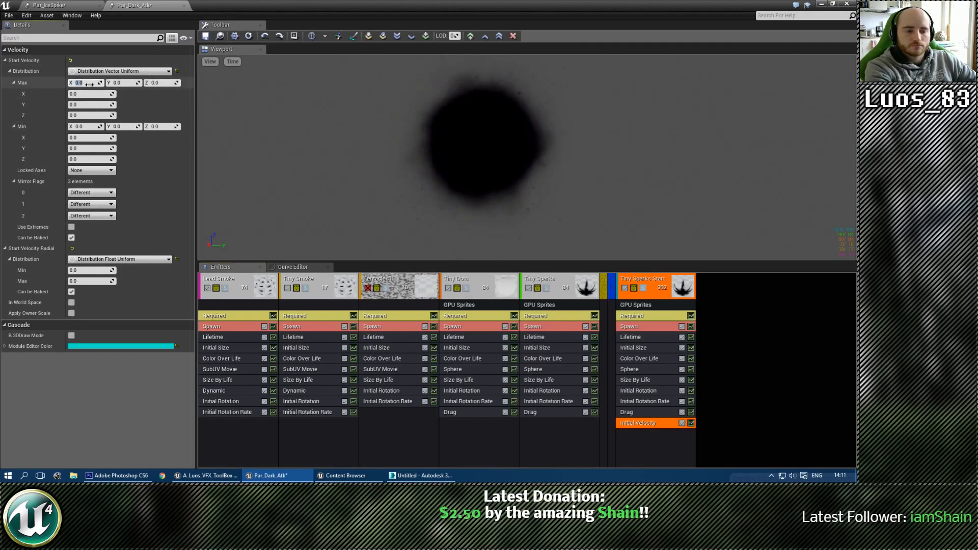
Step: Set the start velocity maximum to X 400, Y 20, Z 20 and the minimum to X 200, Y -20, Z -20
click(90, 85)
text(400)
key(Tab)
text(2)
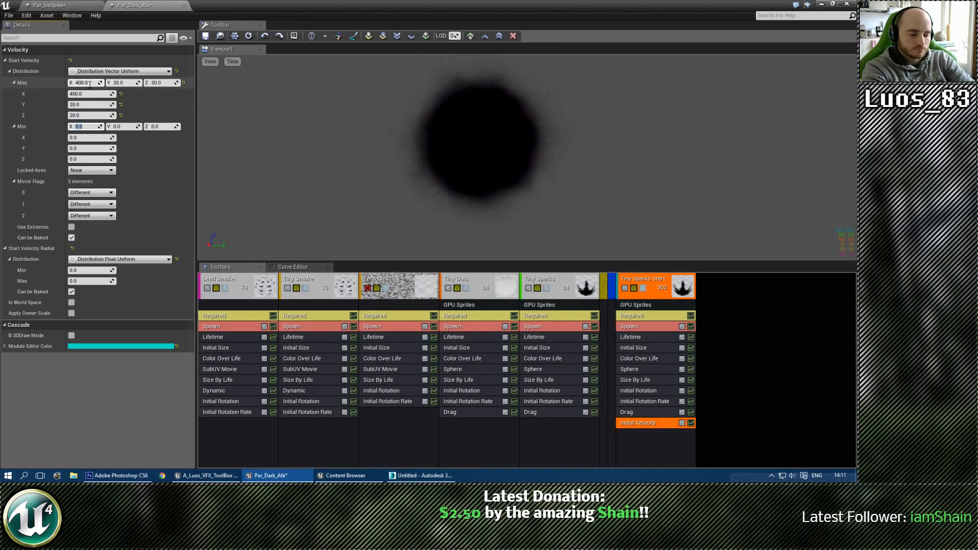
text(00)
key(Tab)
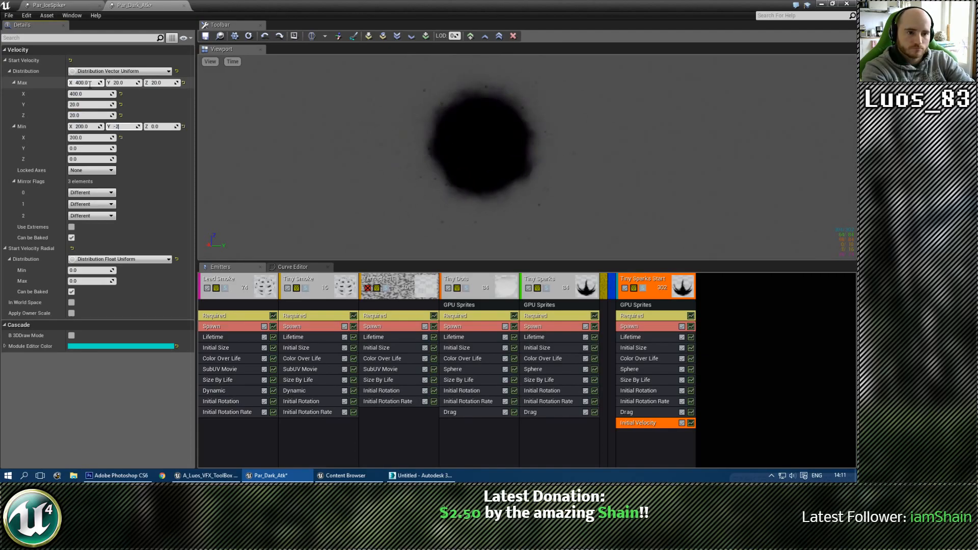
text(-20)
key(Return)
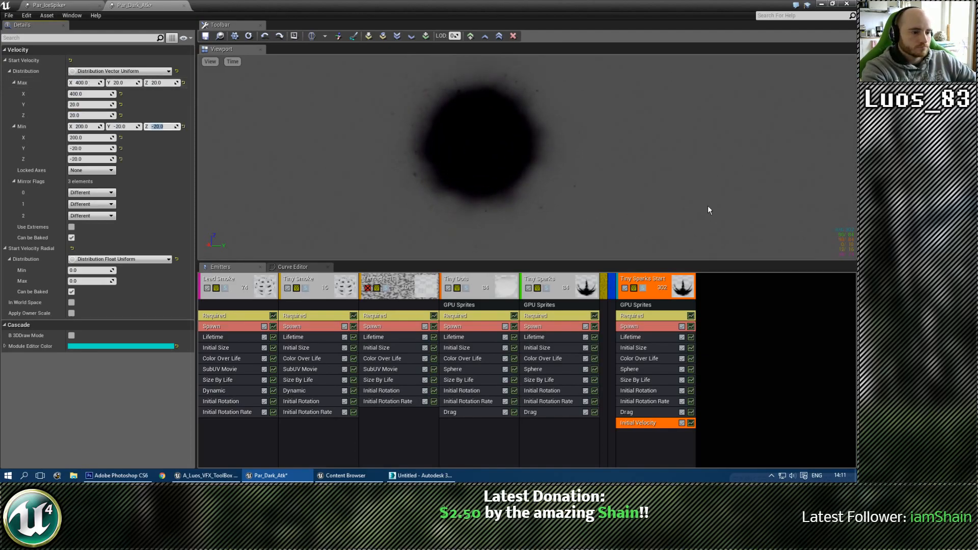
Step: Return to the level with the Content Browser closed and play the map to check the Dark Attack display
double_click(630, 4)
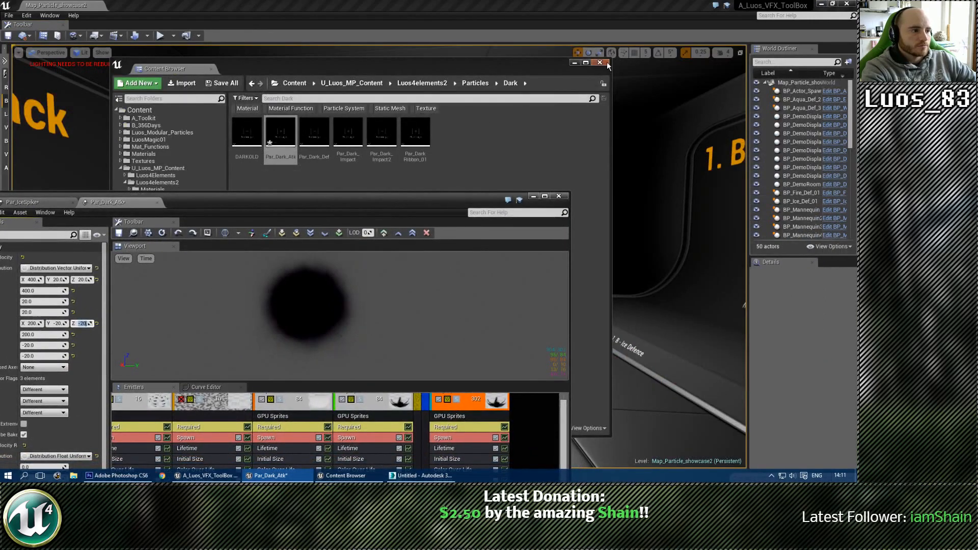
click(600, 62)
drag(346, 204, 0, 129)
click(336, 210)
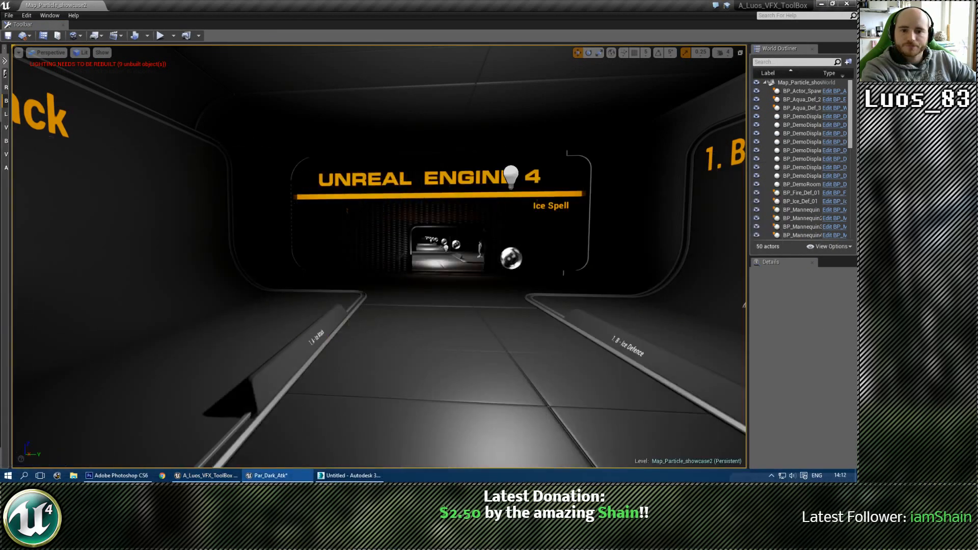
click(160, 35)
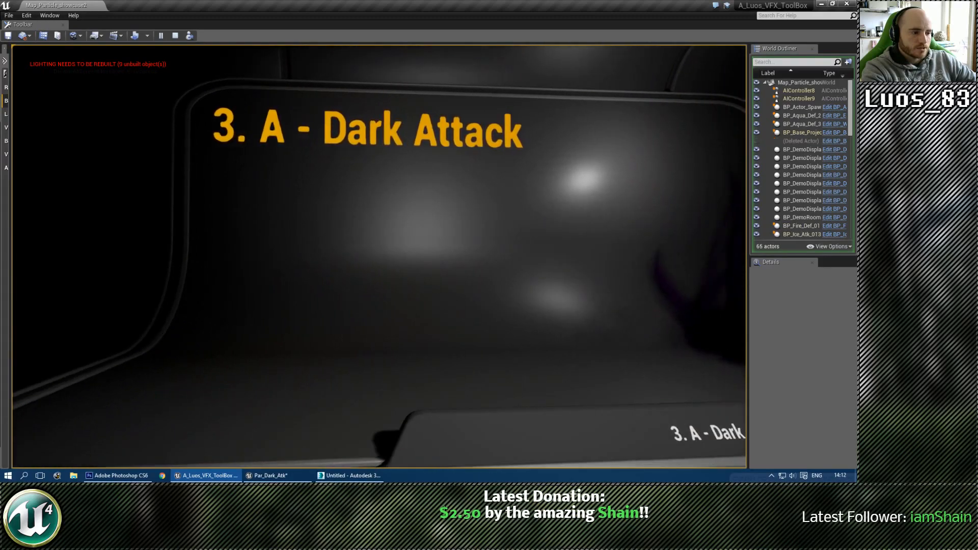
key(Escape)
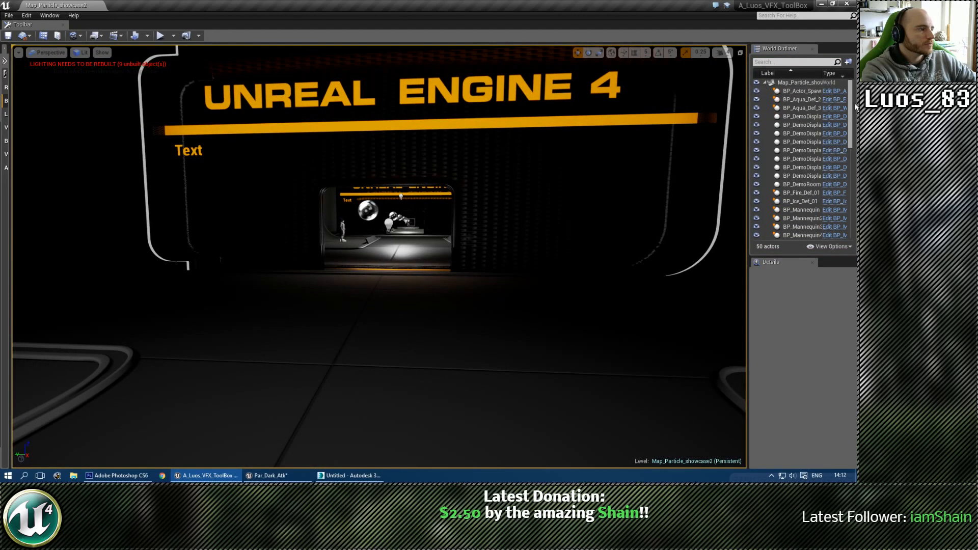
Step: Select the PlayerStart actor and move it in front of the Dark Attack display
drag(851, 105, 850, 154)
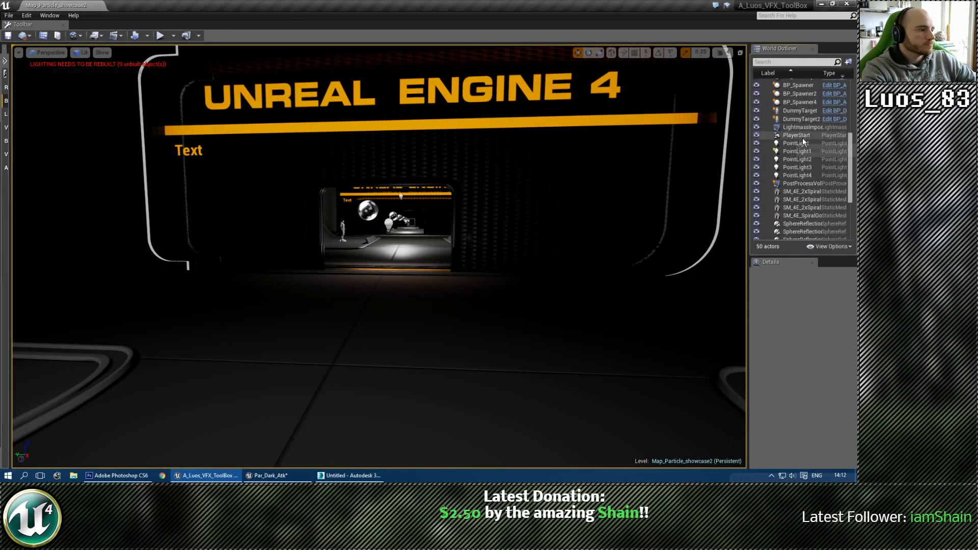
click(796, 135)
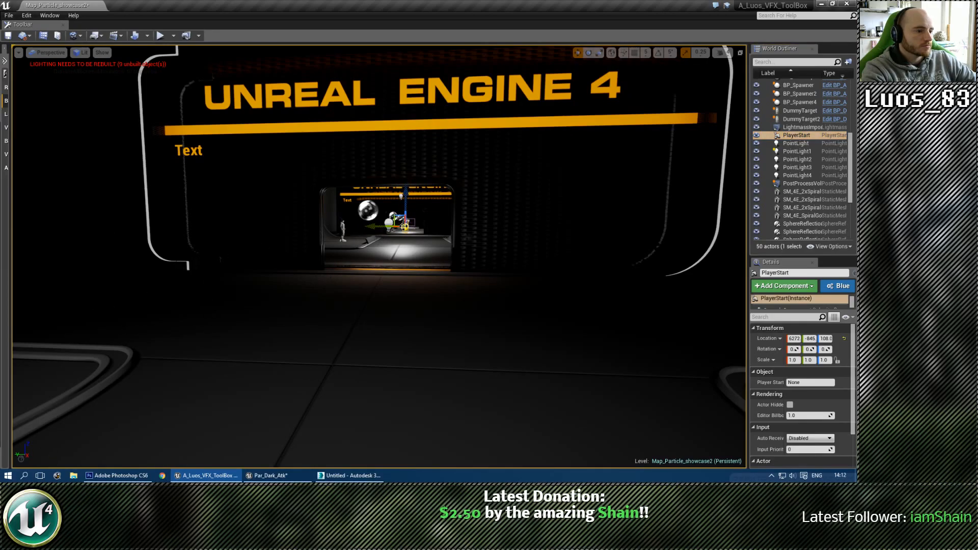
drag(357, 239, 236, 296)
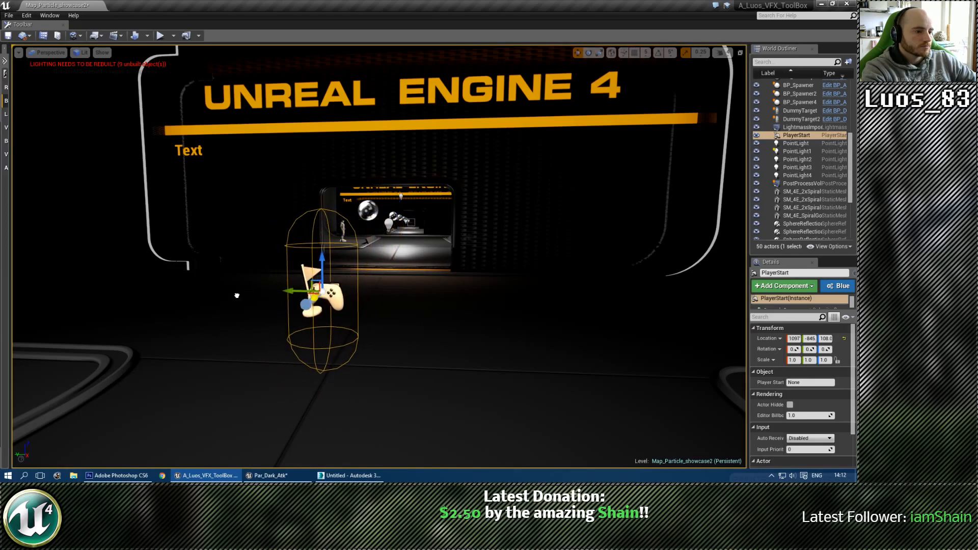
right_drag(236, 296, 428, 295)
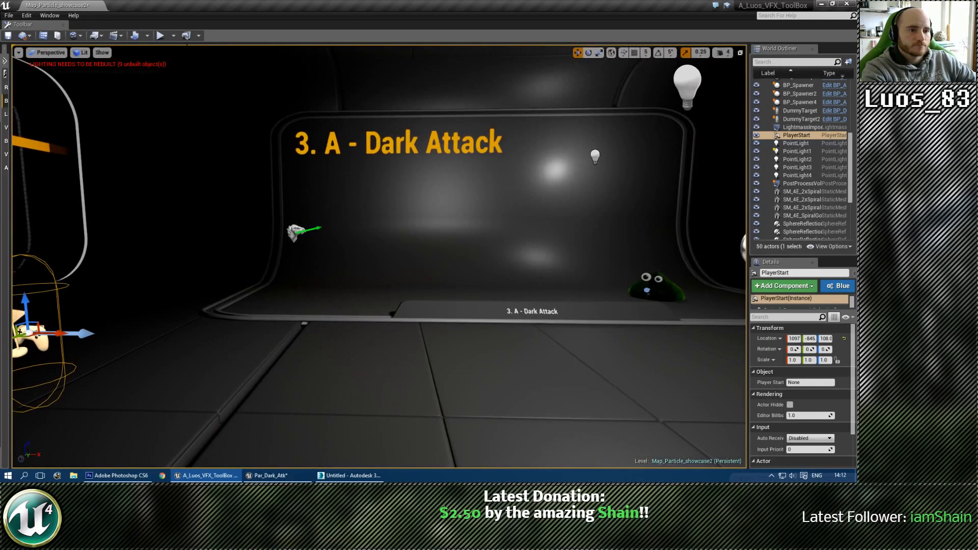
Step: Play the map to check the Dark Attack effect from the new start location, and stop the session
key(alt+Tab)
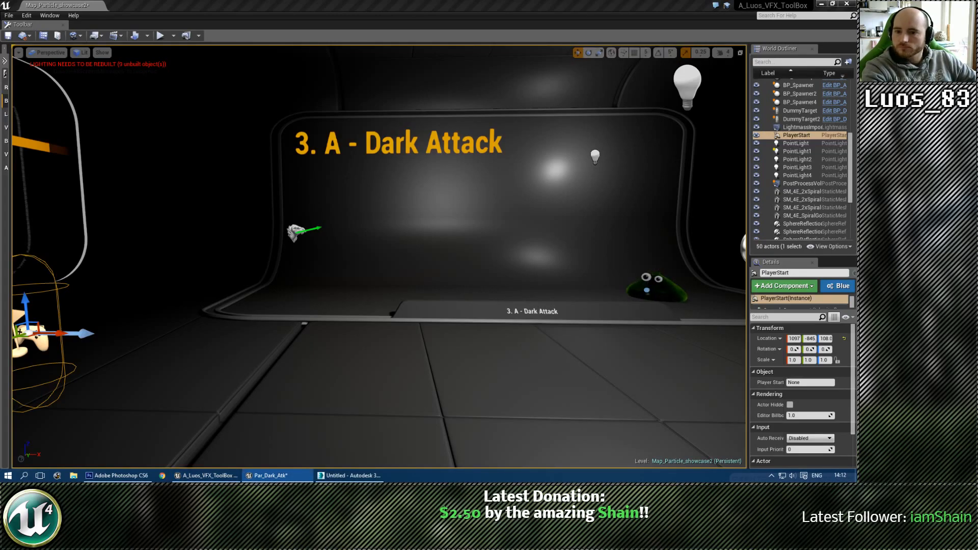
click(160, 35)
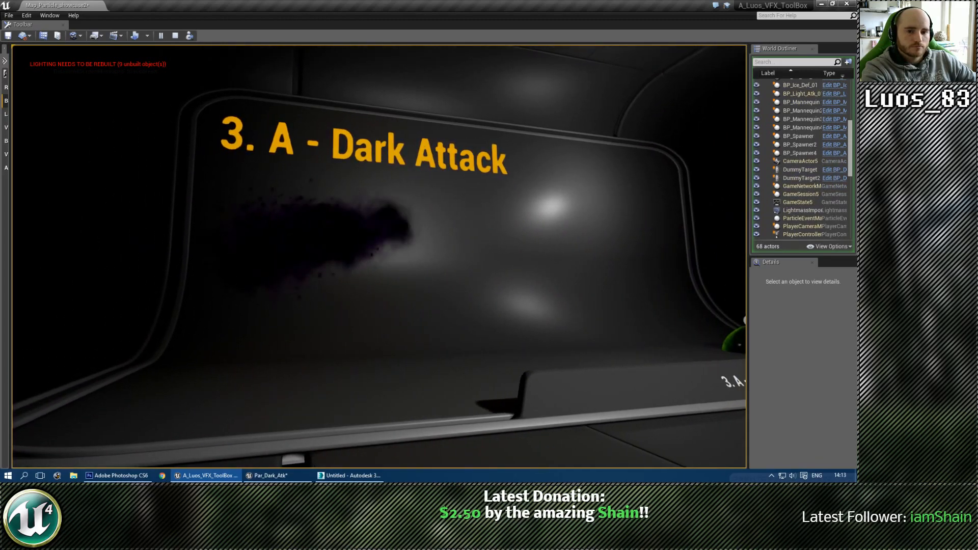
key(Escape)
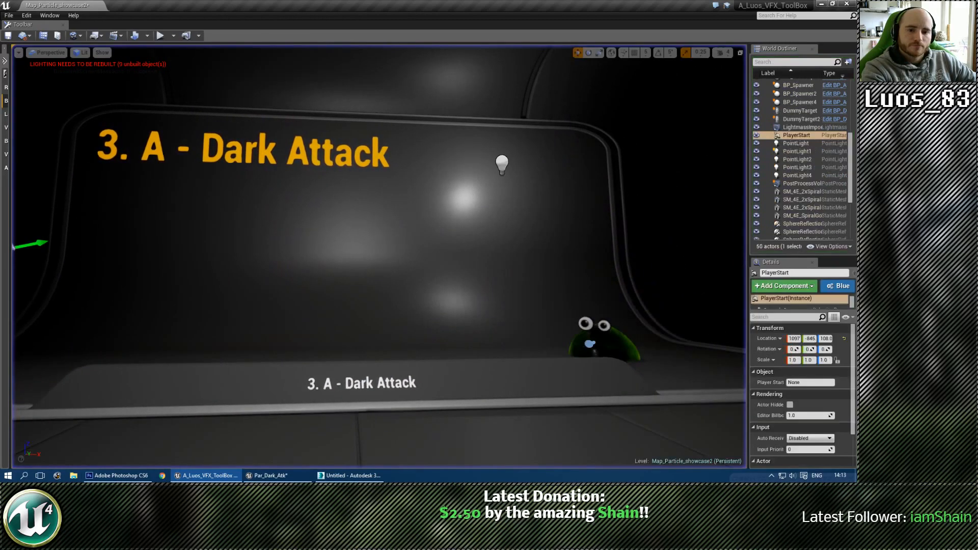
Step: Save all modified content: Map_Particle_showcase2, Par_Dark_Atk and Par_IceSpike
right_drag(379, 256, 550, 258)
key(s)
key(w)
right_drag(305, 289, 291, 262)
key(ctrl+shift+f)
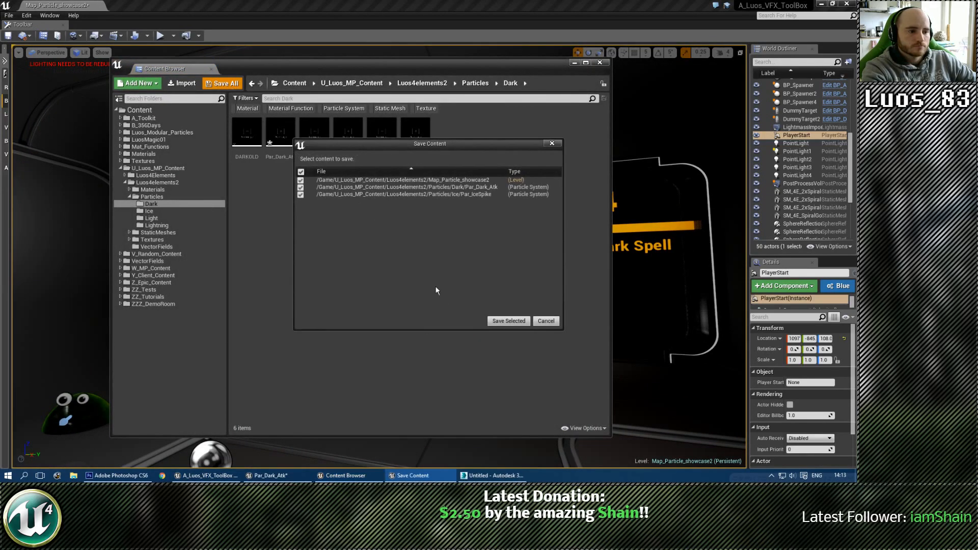
click(508, 321)
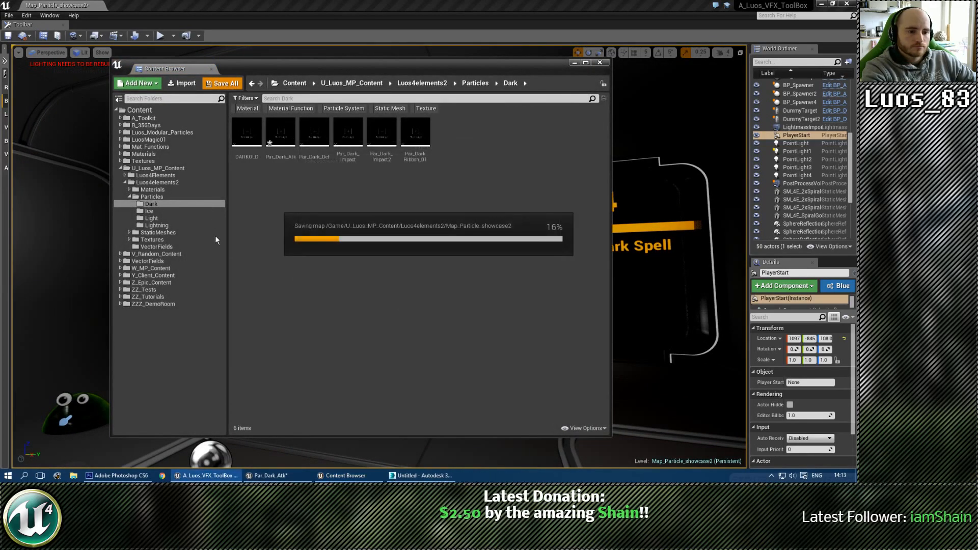
Step: Open the Par_4e_LightOrb_01 particle system from the Particles/Light folder and close the Content Browser
click(158, 218)
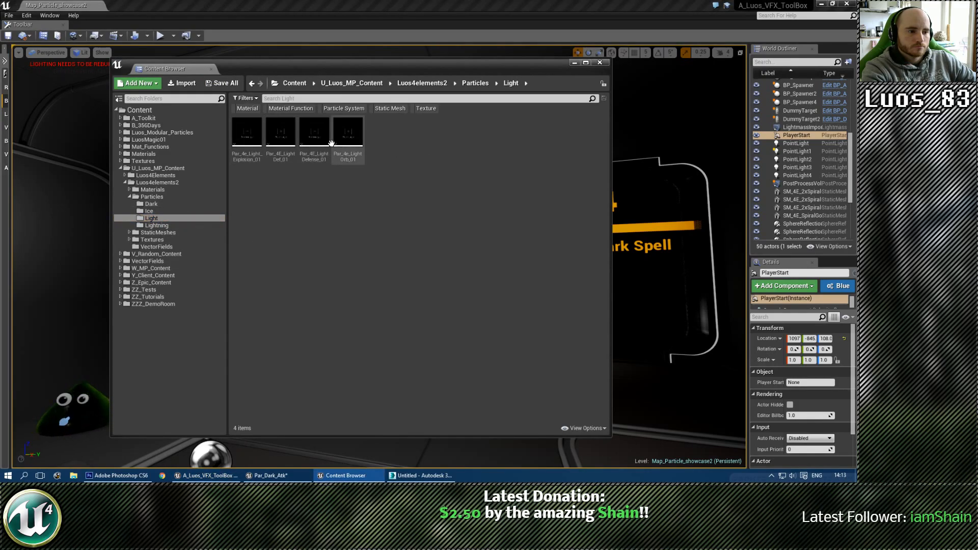
double_click(355, 133)
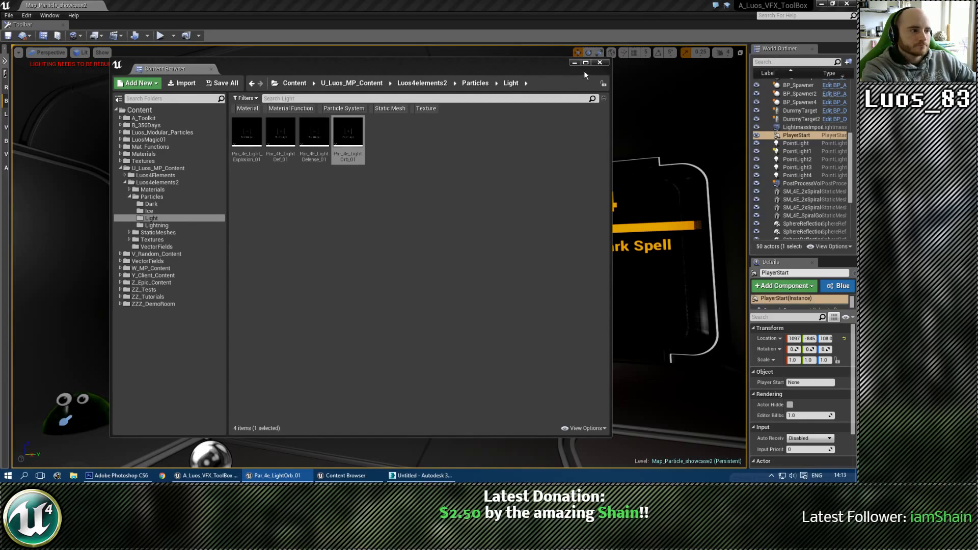
click(600, 62)
right_drag(561, 204, 510, 214)
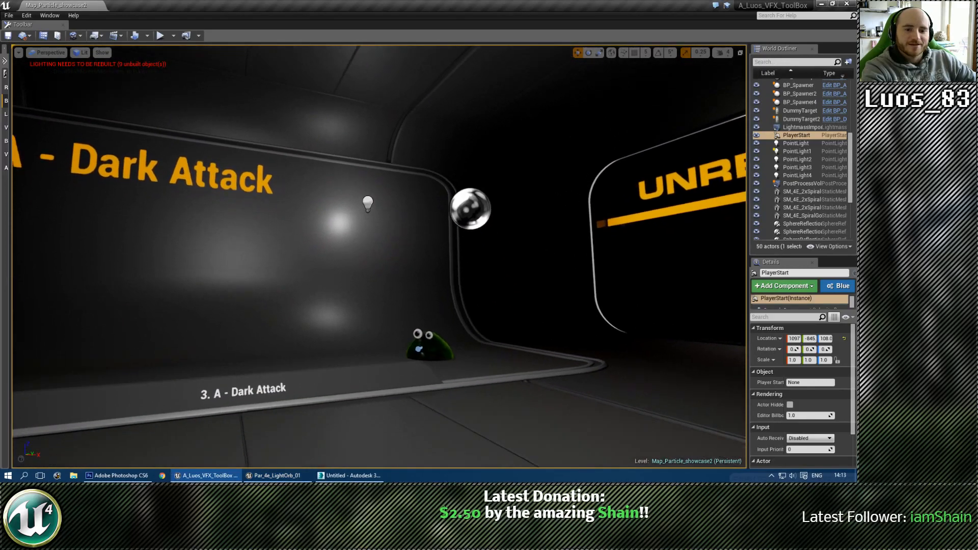
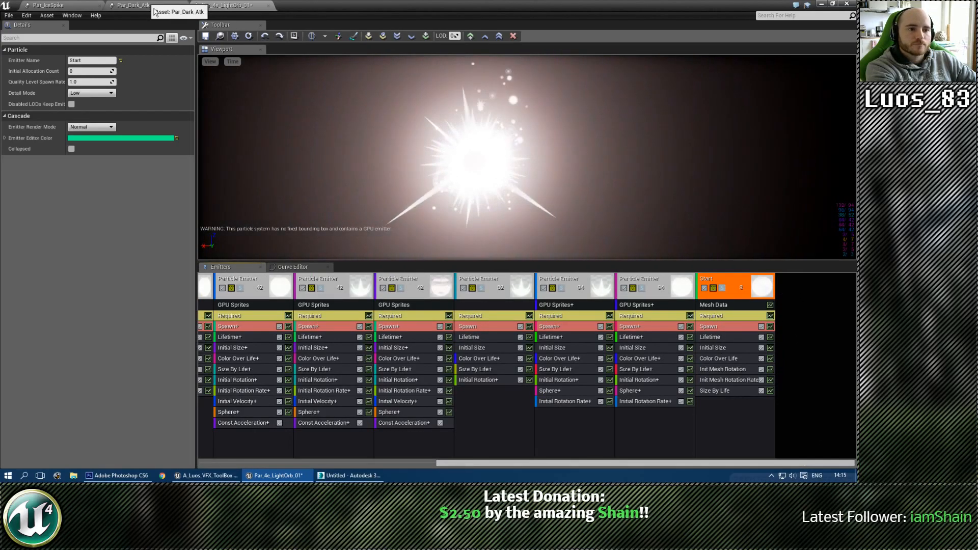
Step: Export the Empty separator emitter from Par_IceSpike to Par_4e_LightOrb_01, and collapse it in Par_IceSpike
click(226, 35)
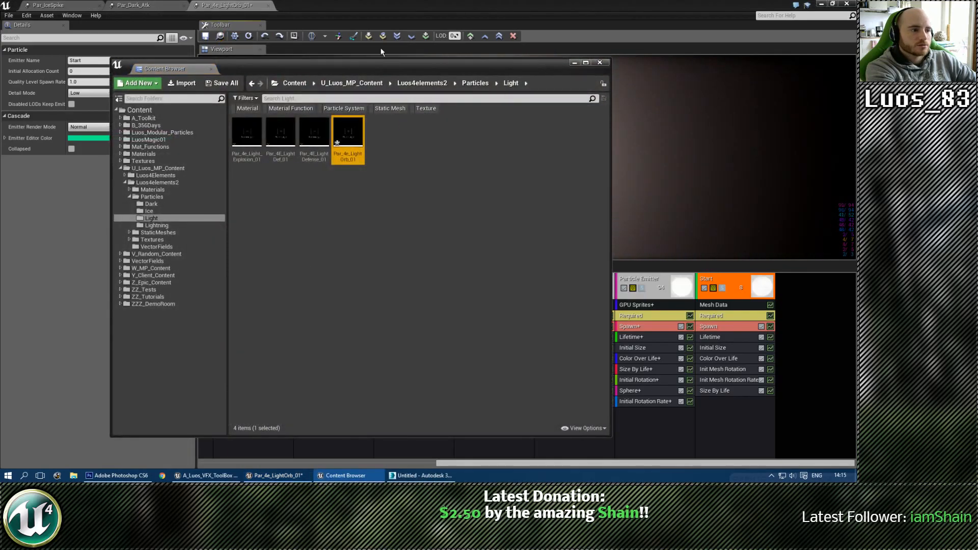
click(49, 5)
click(530, 320)
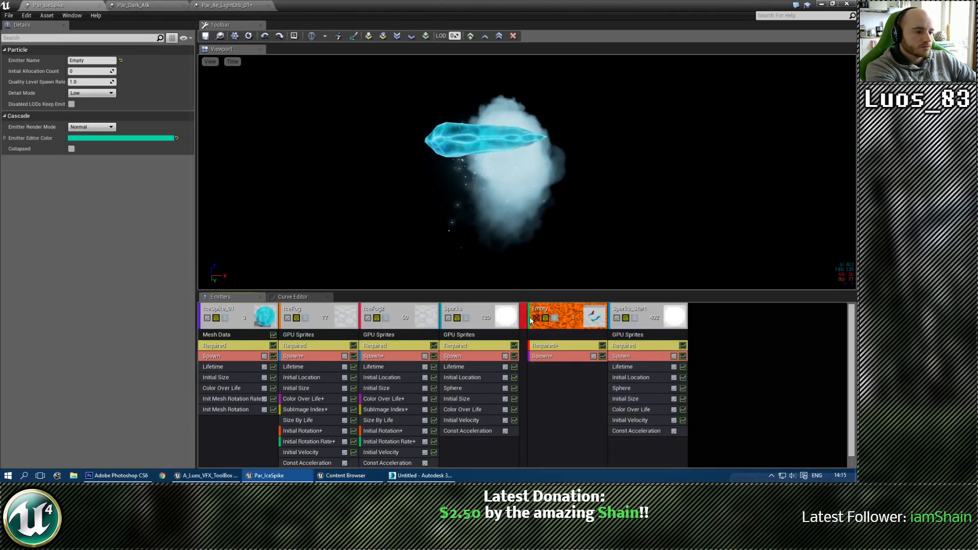
right_click(547, 317)
mouse_move(593, 87)
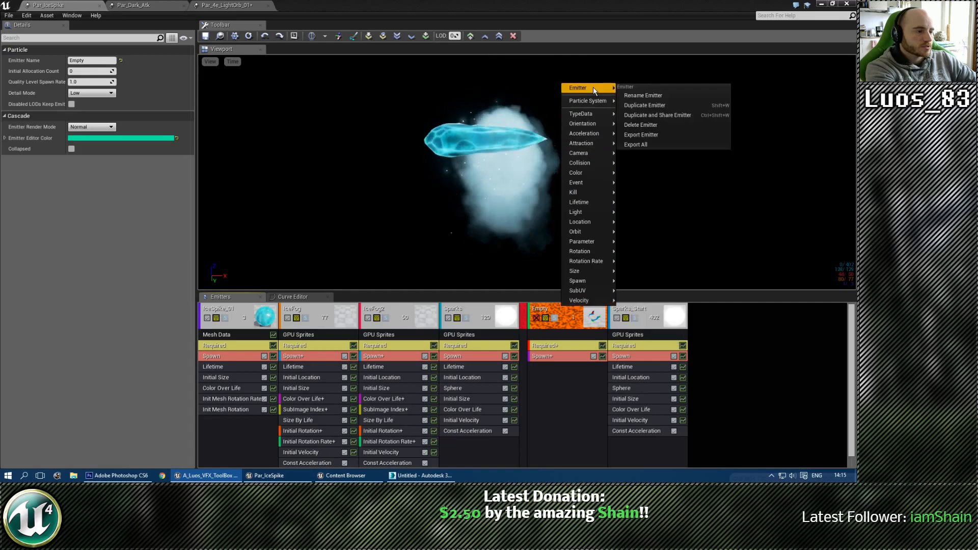
click(649, 128)
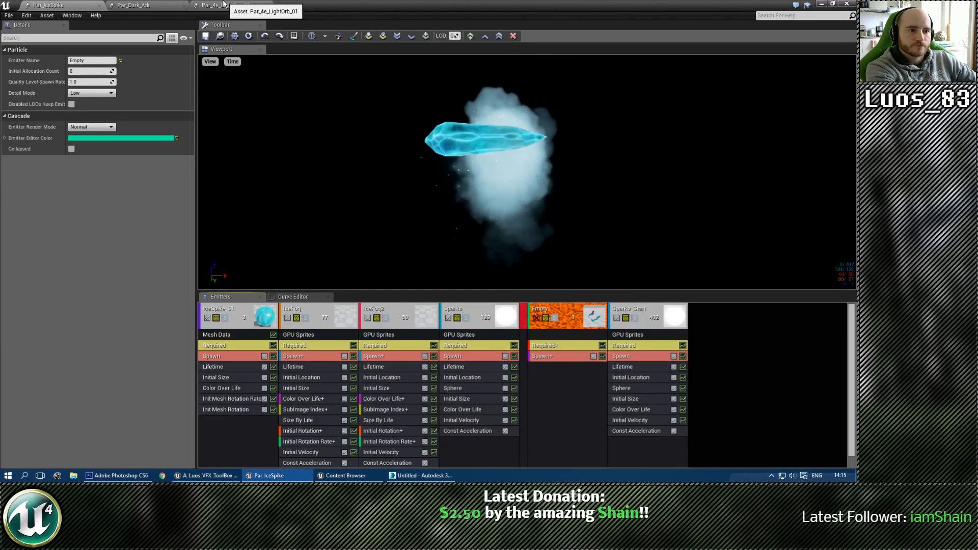
key(Delete)
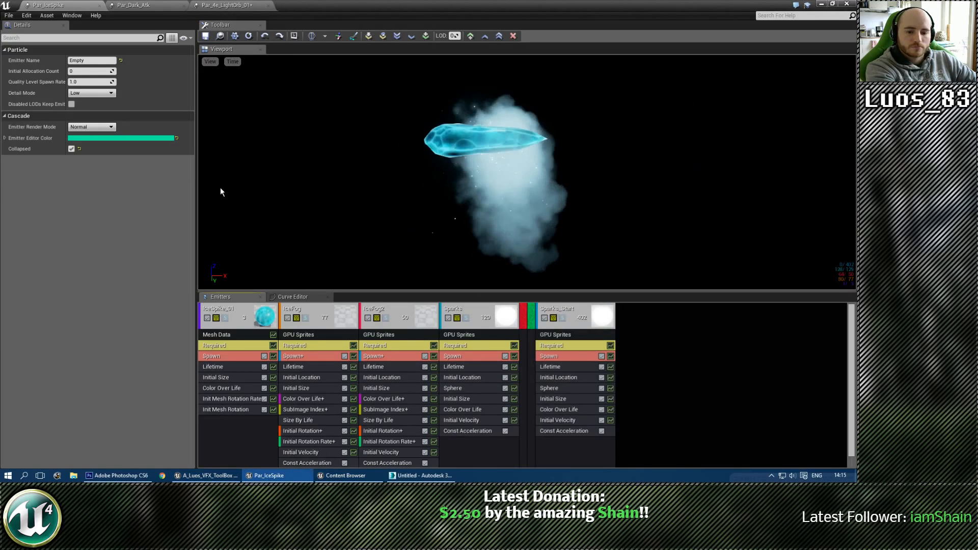
Step: In Par_4e_LightOrb_01, move the Empty emitter in front of the Start emitter
click(216, 5)
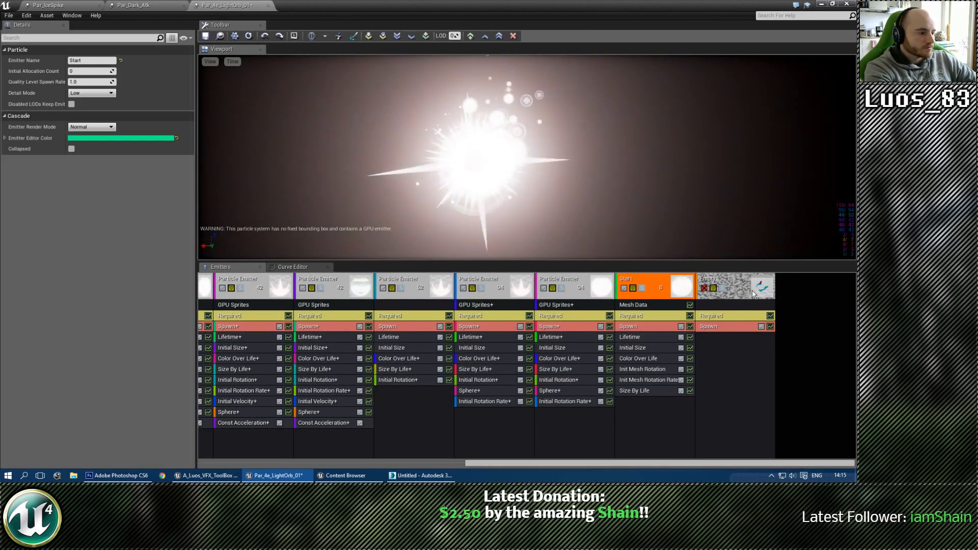
click(704, 285)
key(Left)
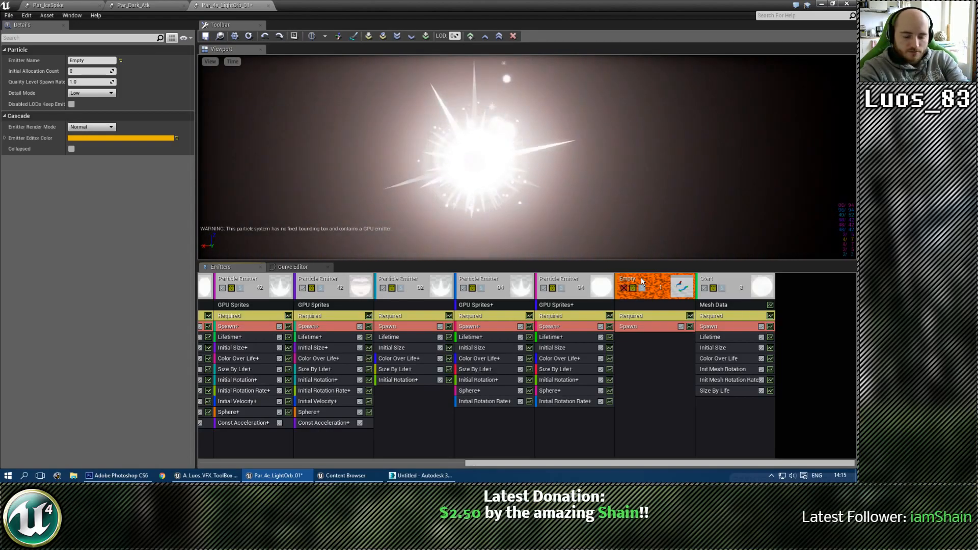
Step: Duplicate the Empty emitter and collapse both copies into thin separators
key(ctrl+d)
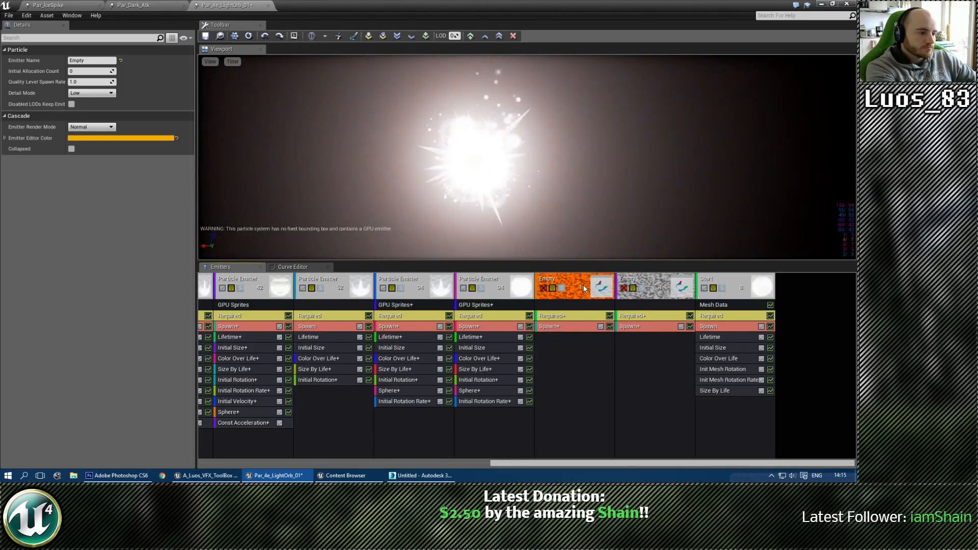
double_click(570, 282)
double_click(642, 279)
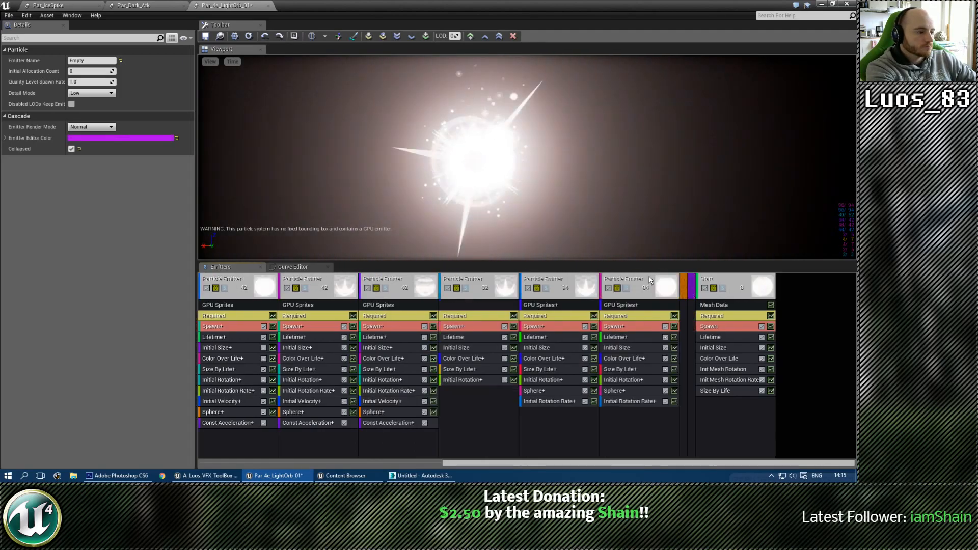
Step: Set the Start emitter's burst time to 0.5 and show the particle system's general properties
click(724, 325)
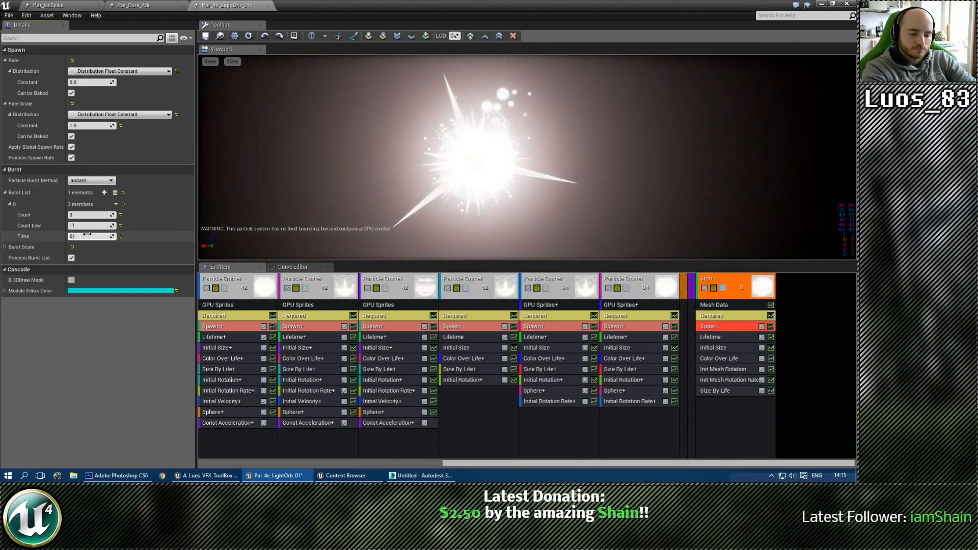
text(.5)
key(Return)
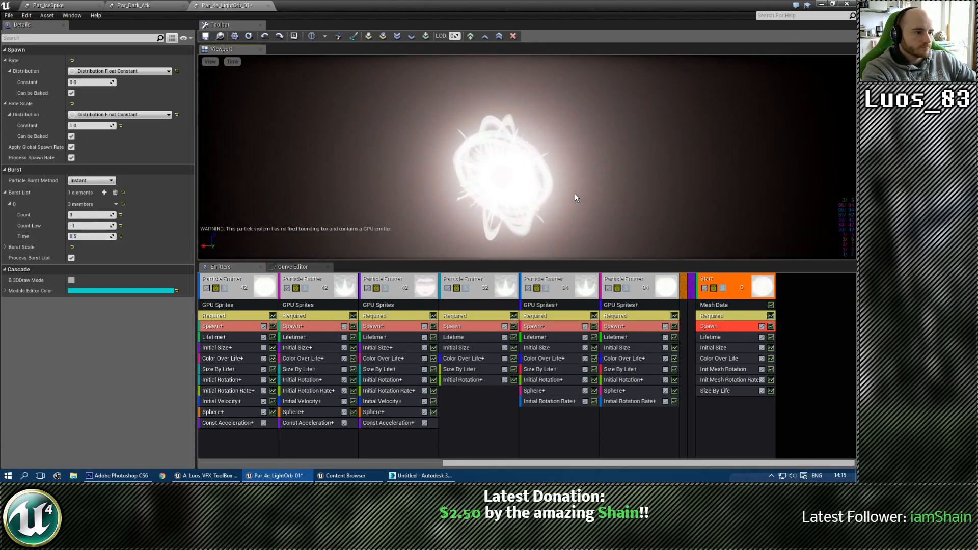
click(728, 405)
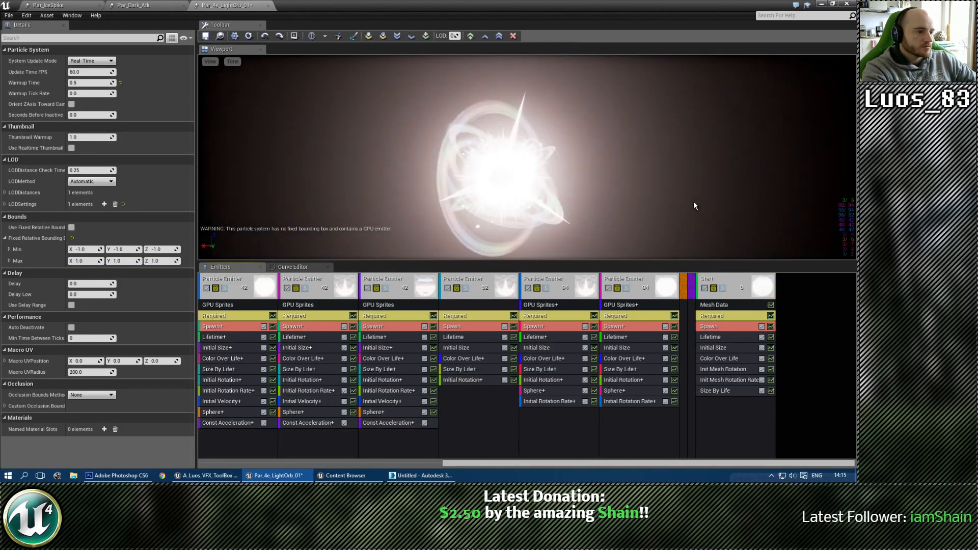
Step: In the Start emitter's Size By Life curve, compare In Val 0.1 and 0.2 for point 1 and set it to 0.1
click(716, 391)
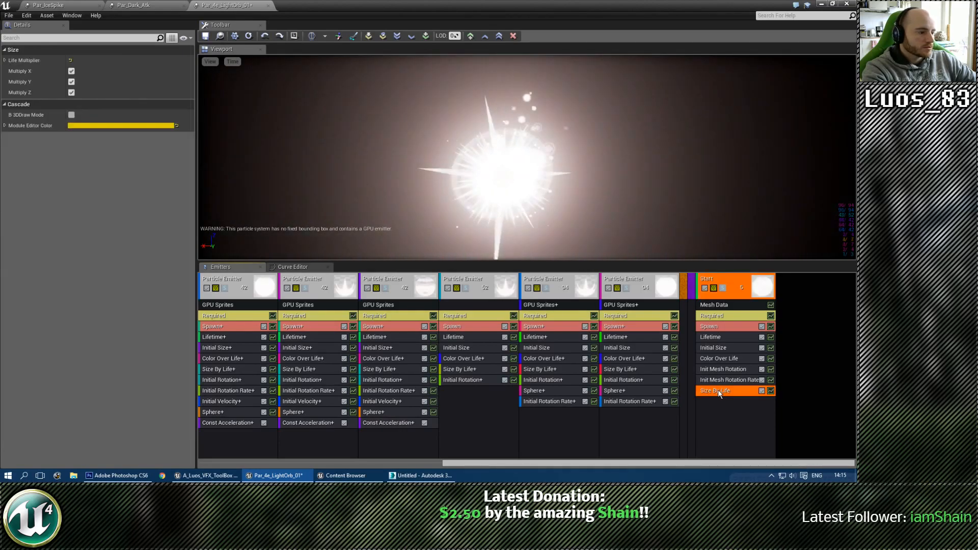
right_click(132, 60)
click(137, 70)
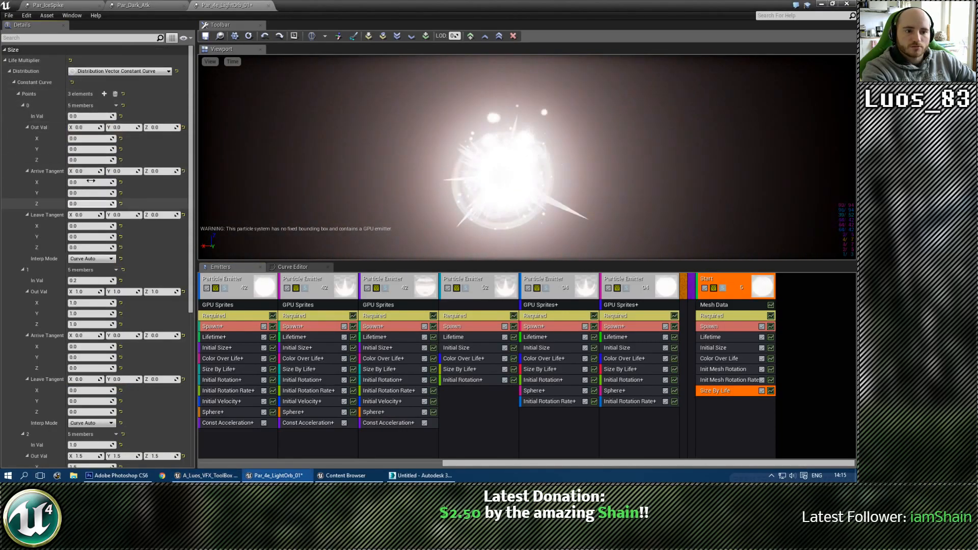
click(83, 279)
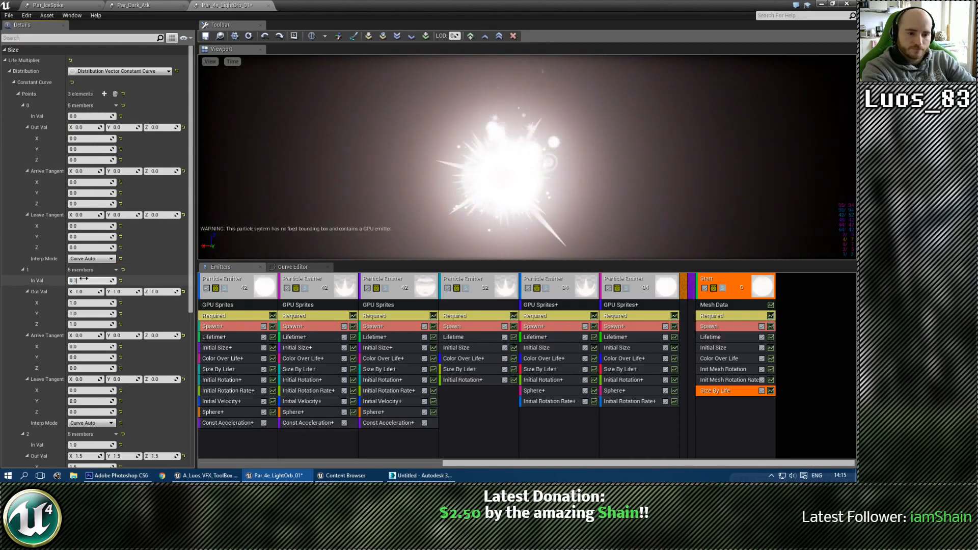
key(Return)
text(0.2)
key(Return)
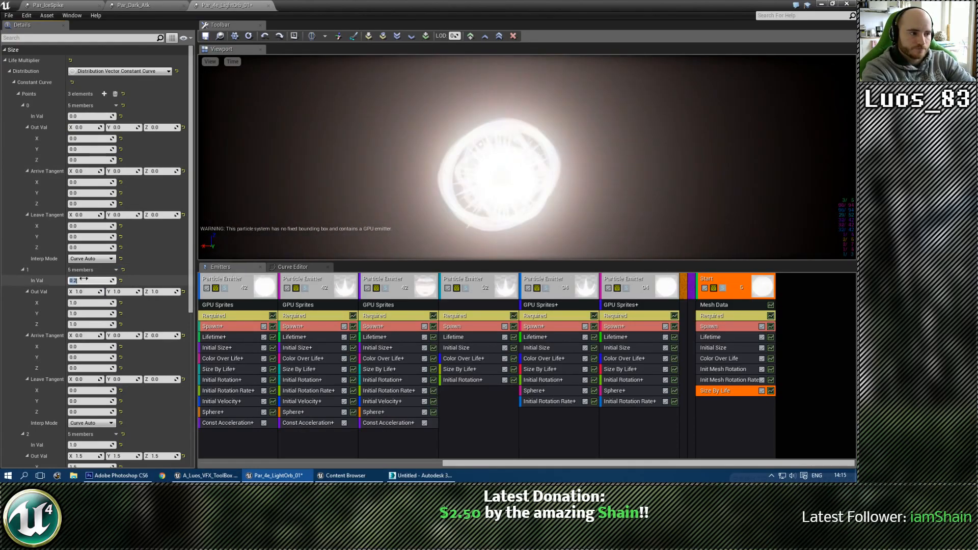
text(0)
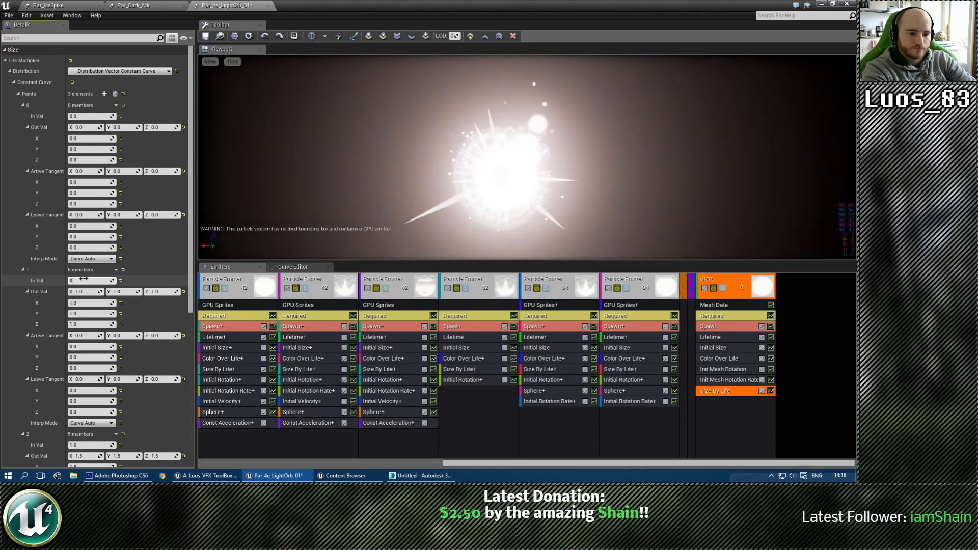
text(.1)
key(Return)
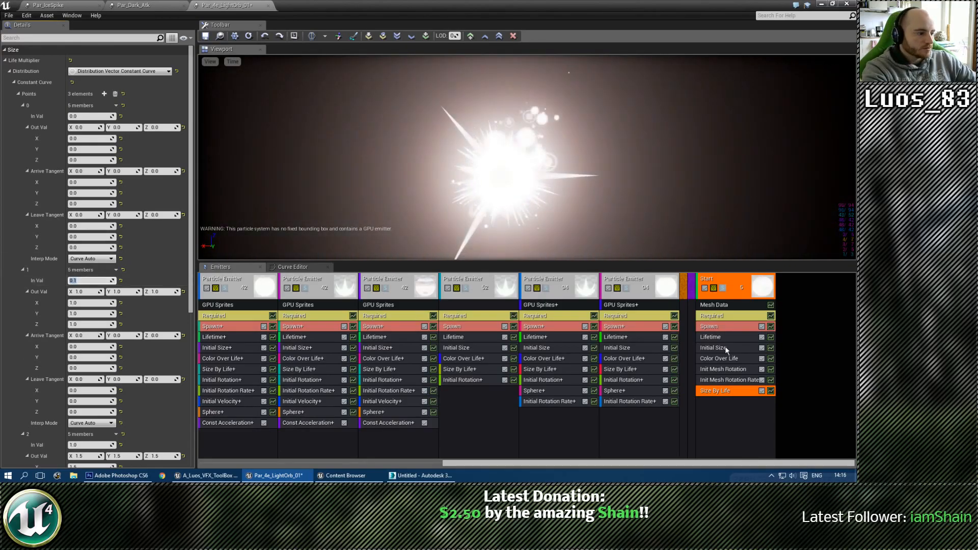
Step: Set the Start emitter's lifetime range to a minimum of 0.32 and a maximum of 0.4
click(710, 337)
right_click(97, 48)
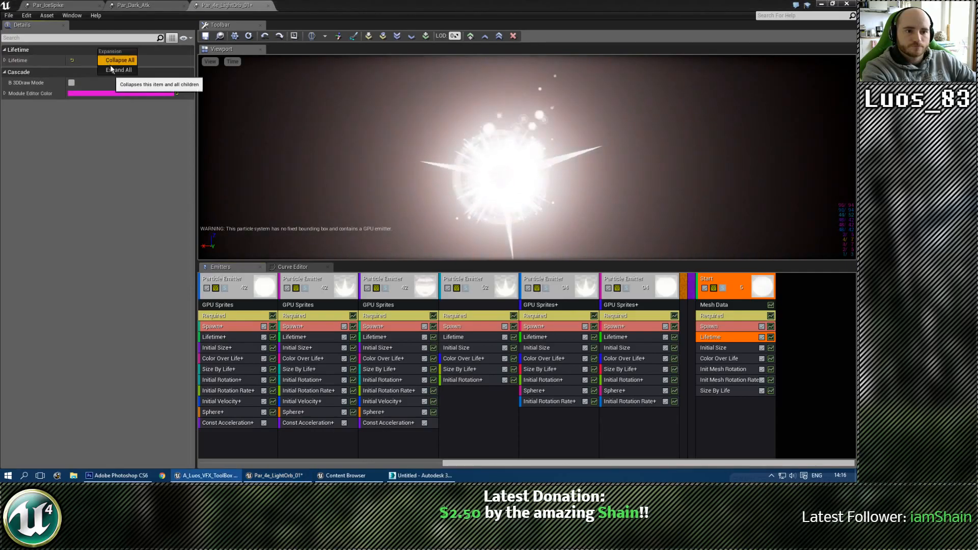
click(111, 70)
click(110, 82)
text(0)
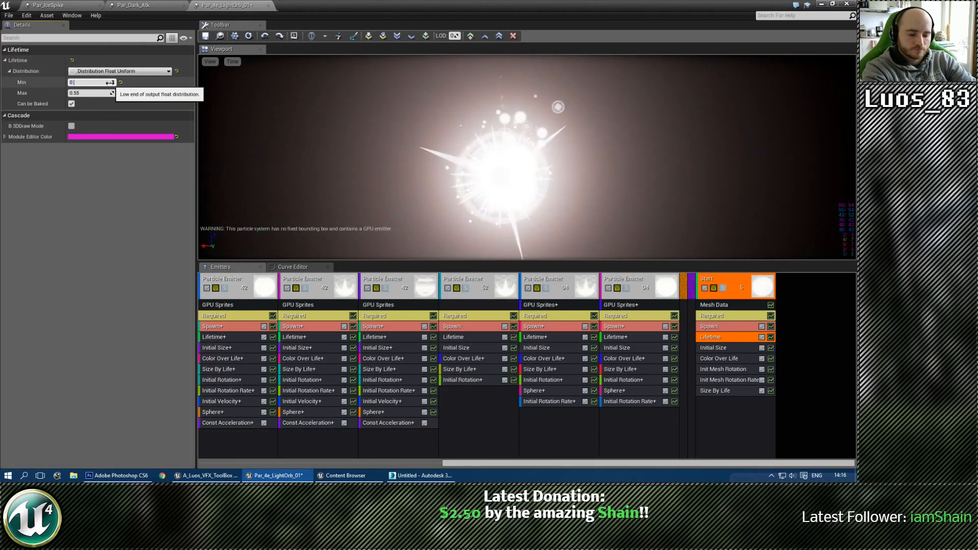
text(.32)
key(Tab)
text(0)
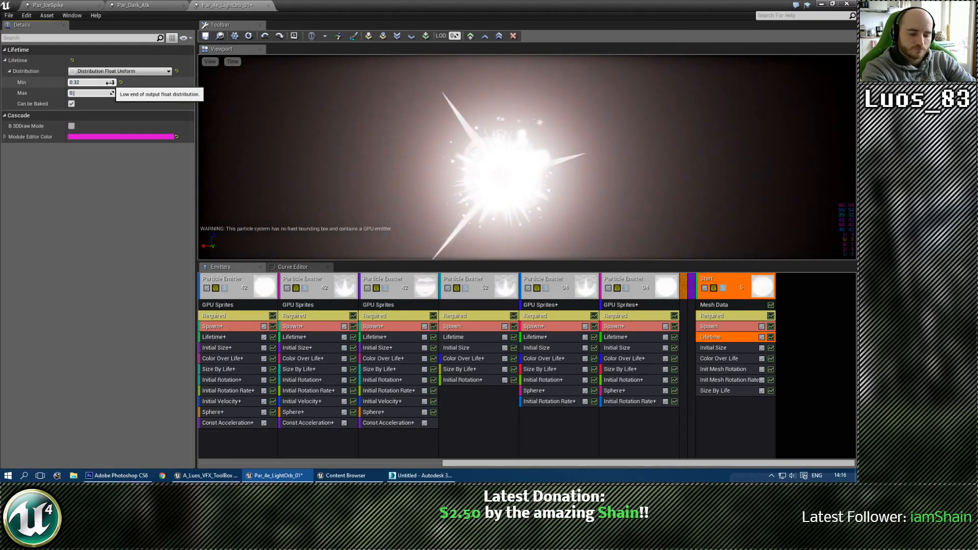
text(.4)
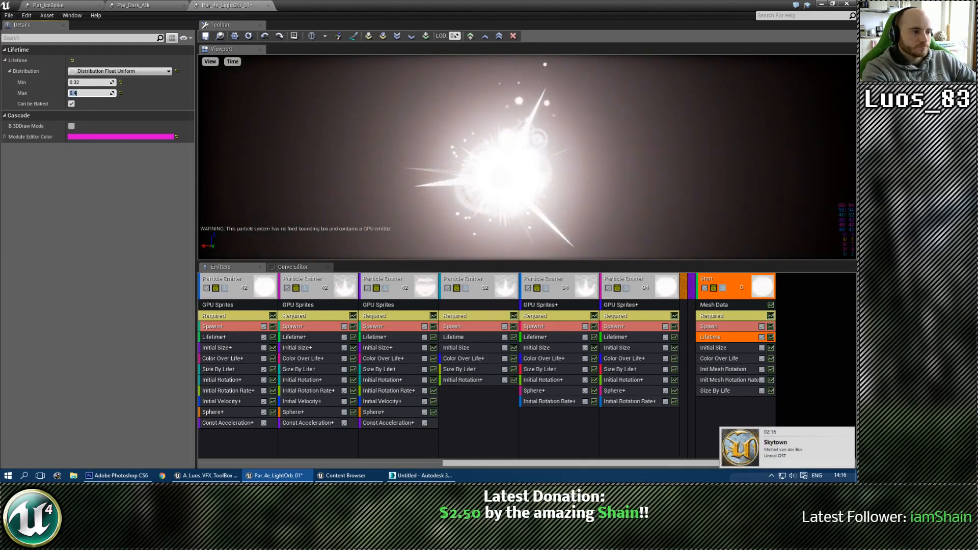
Step: Solo several of the light orb's particle emitters one at a time to examine which one produces the dot sparks
key(Return)
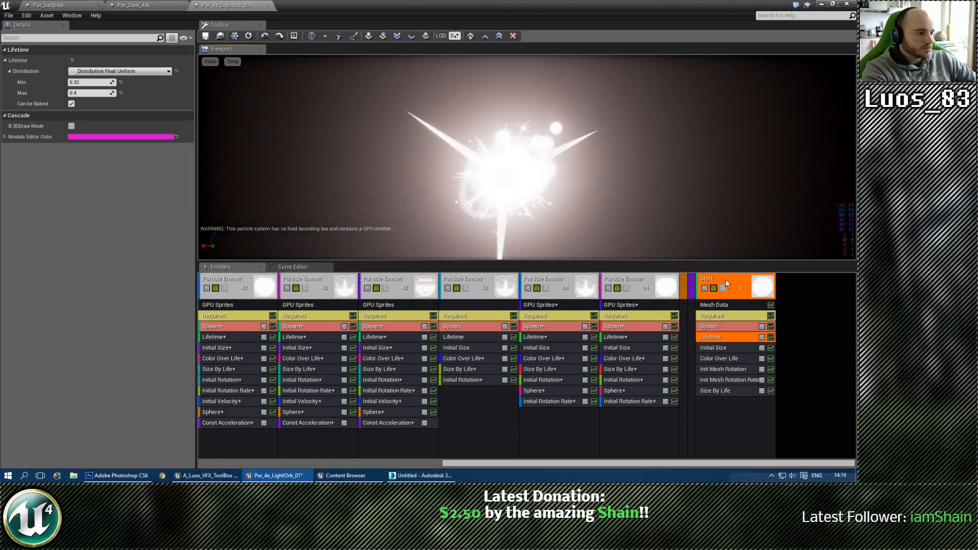
click(726, 279)
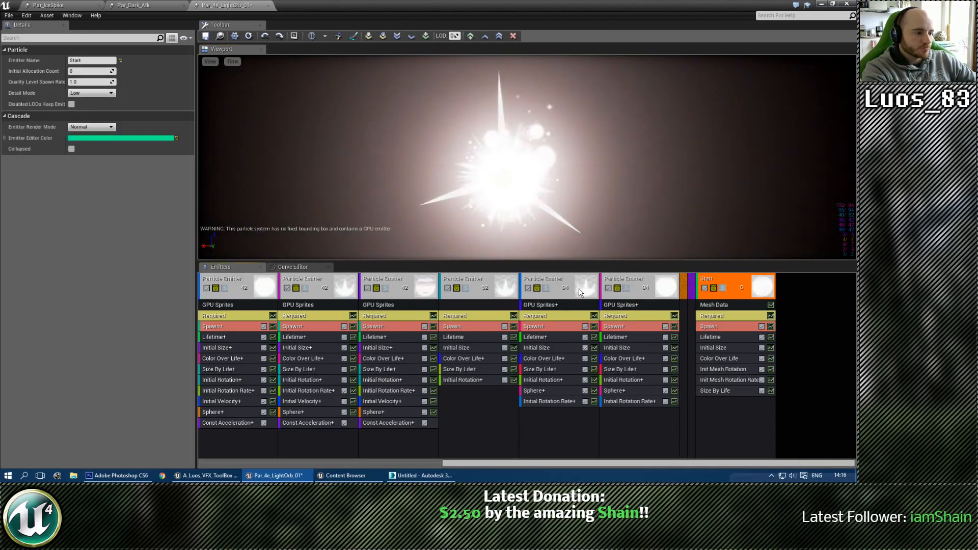
click(626, 288)
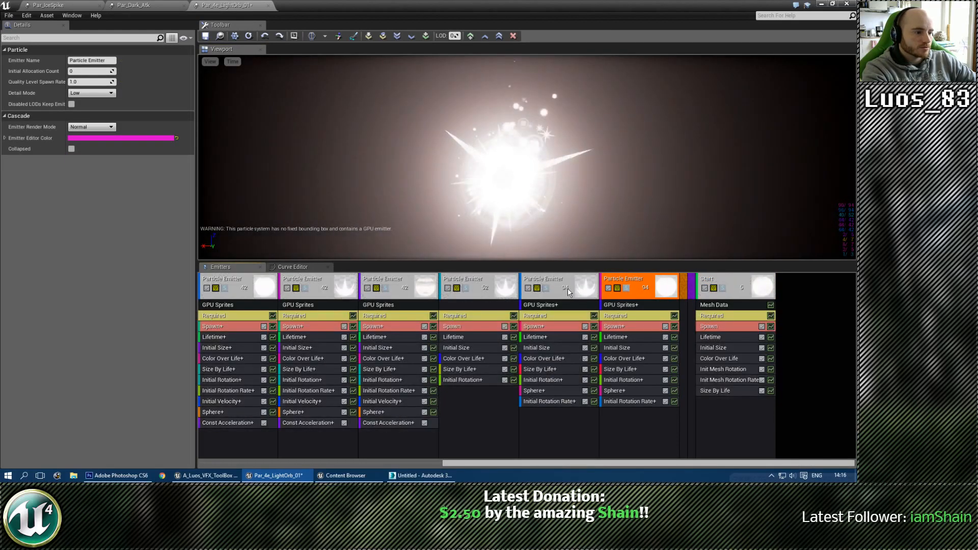
click(546, 289)
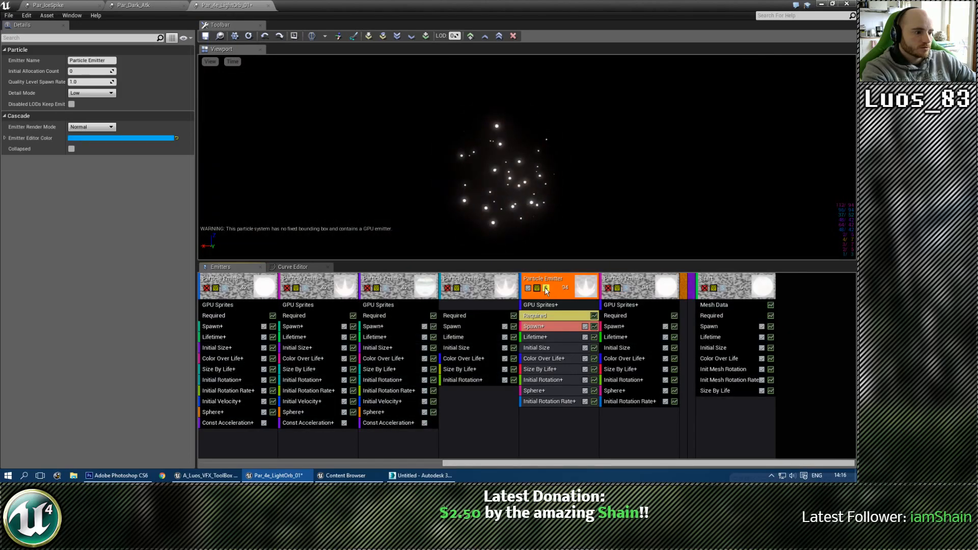
click(546, 288)
click(386, 289)
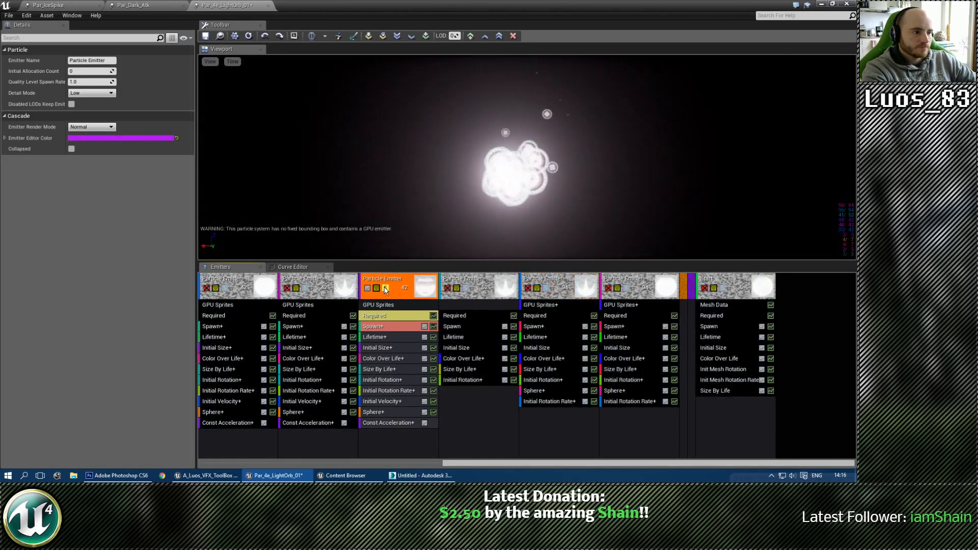
click(386, 289)
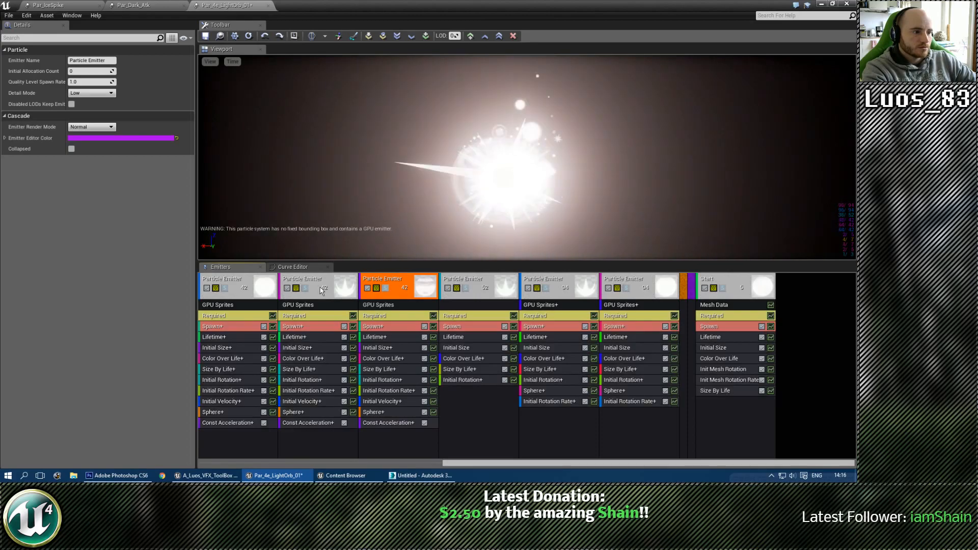
click(305, 288)
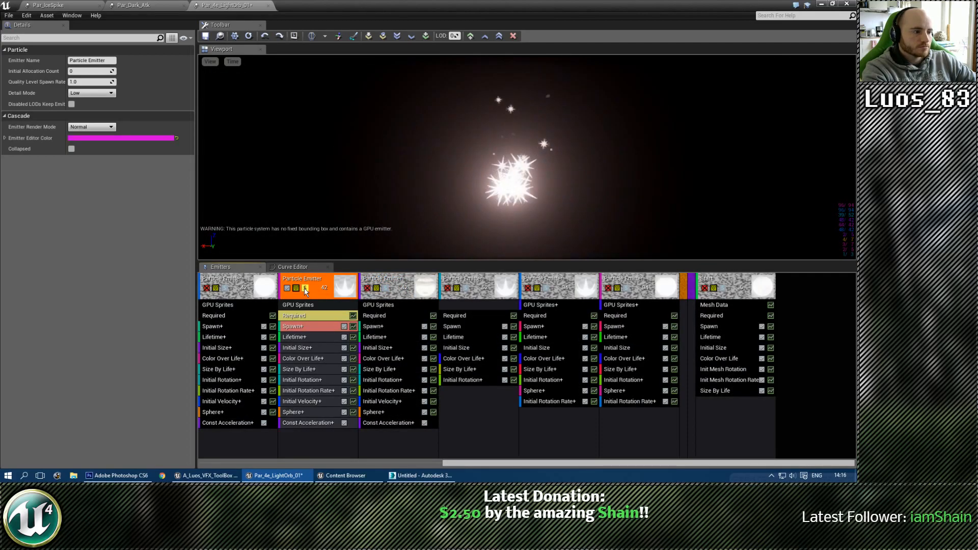
click(305, 289)
click(627, 289)
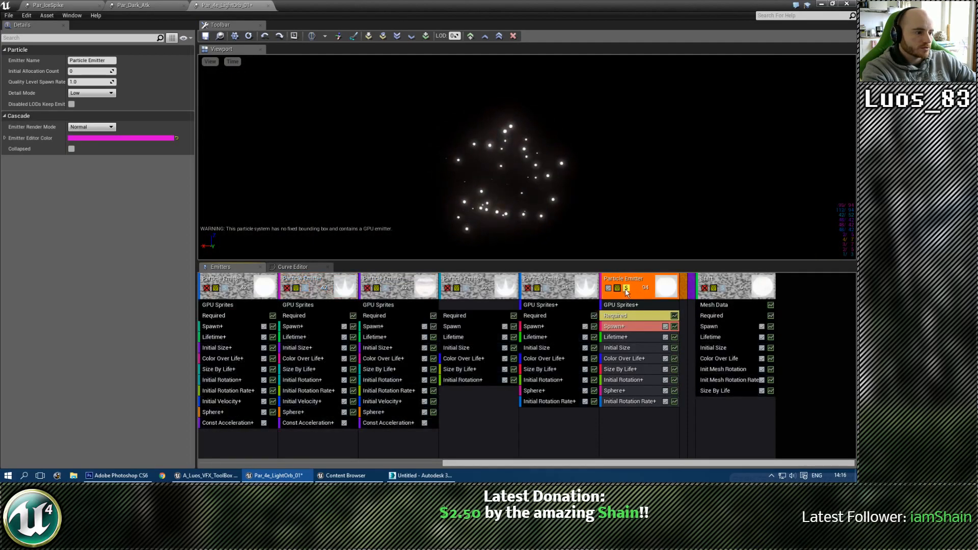
click(626, 288)
Step: Duplicate the dot spark emitter beside the separators and move the copy past the Start emitter
key(ctrl+d)
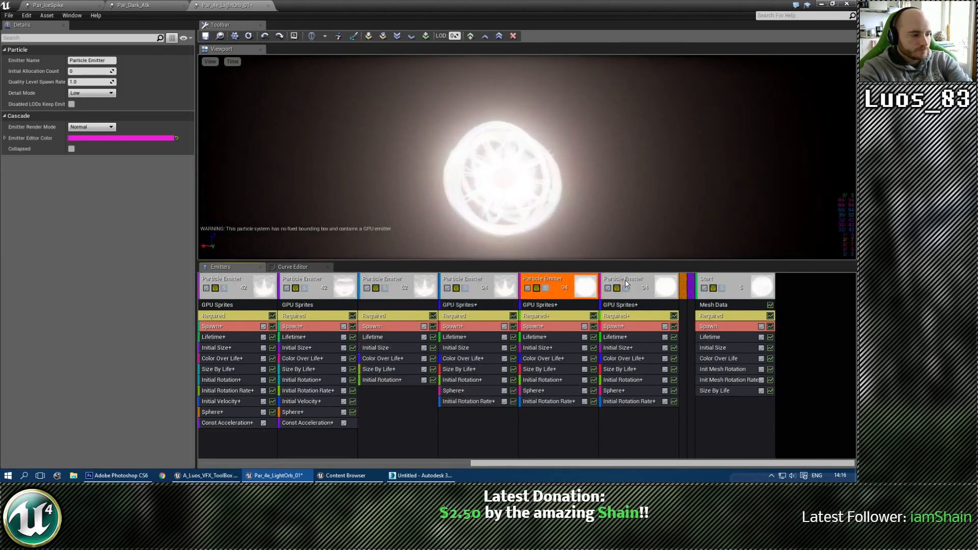
click(625, 281)
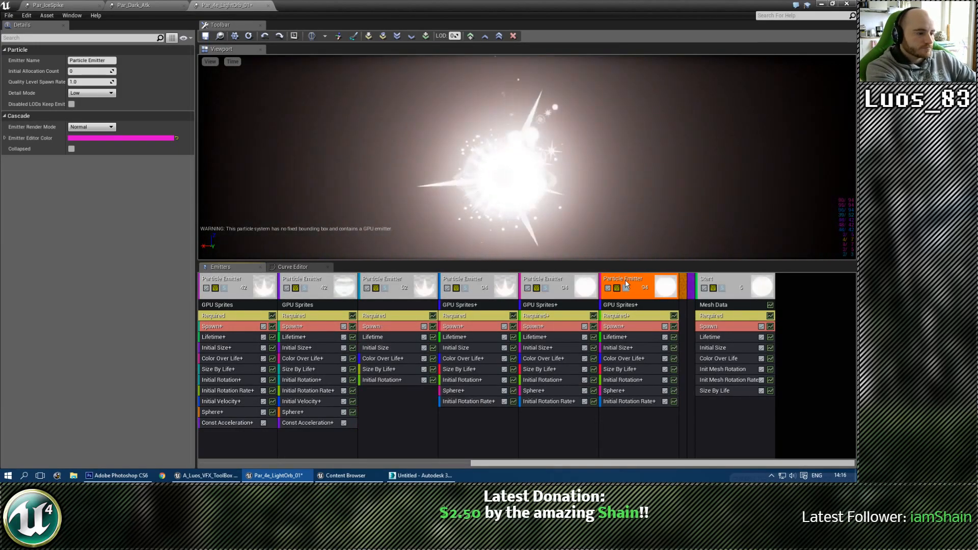
key(Right)
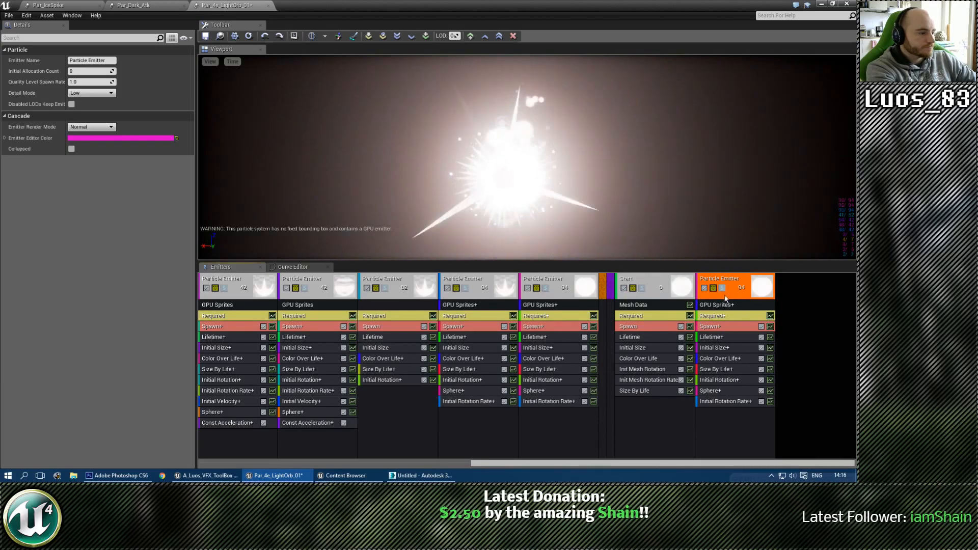
Step: Rename the duplicated emitter "Start sparks"
click(107, 60)
text(Star)
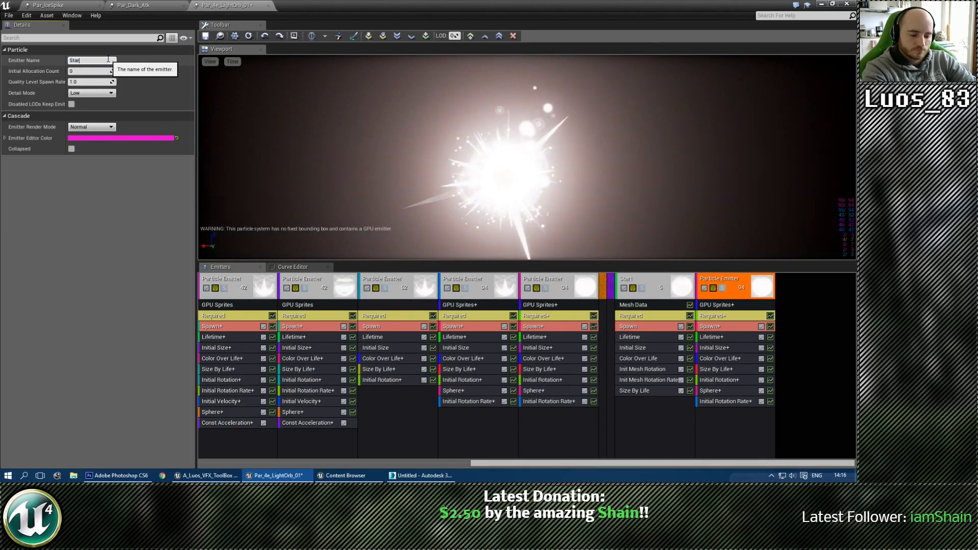
text(t sparks)
key(Return)
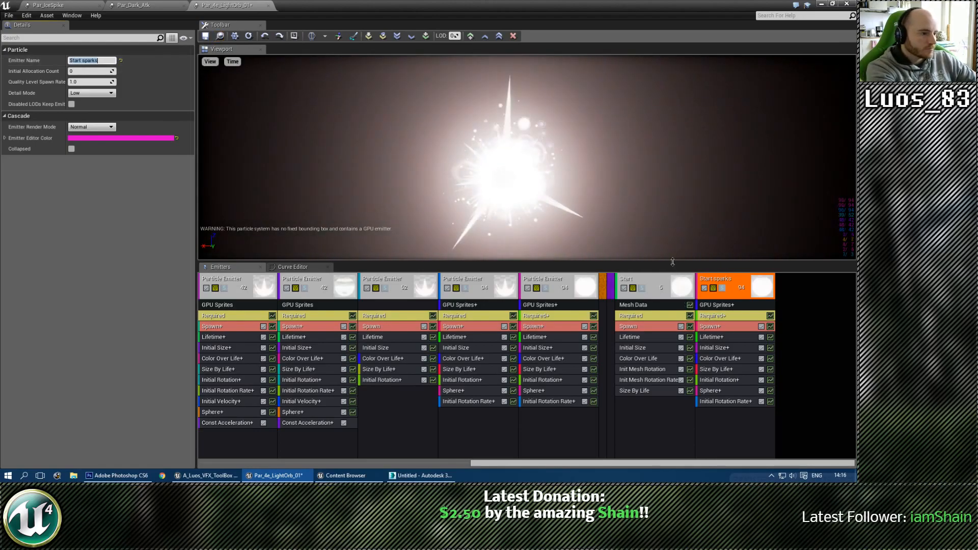
Step: Give Start sparks its own unshared Spawn module with a constant rate of 0 and a rate scale of 1
click(721, 326)
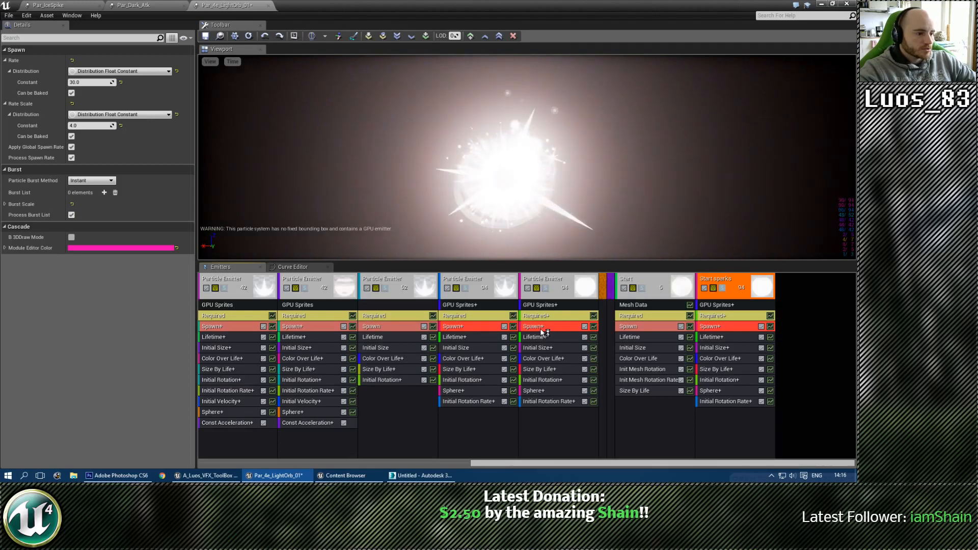
drag(540, 328, 719, 328)
click(718, 326)
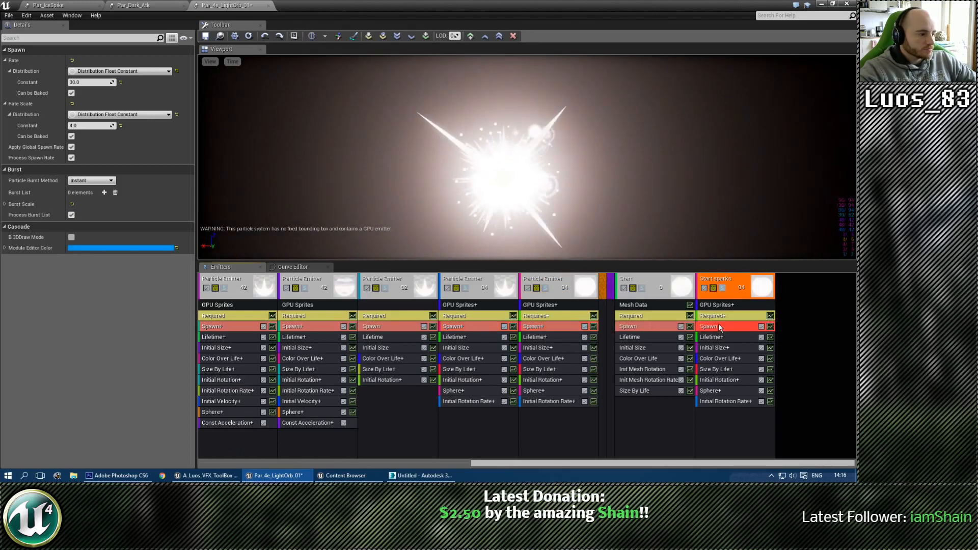
click(98, 71)
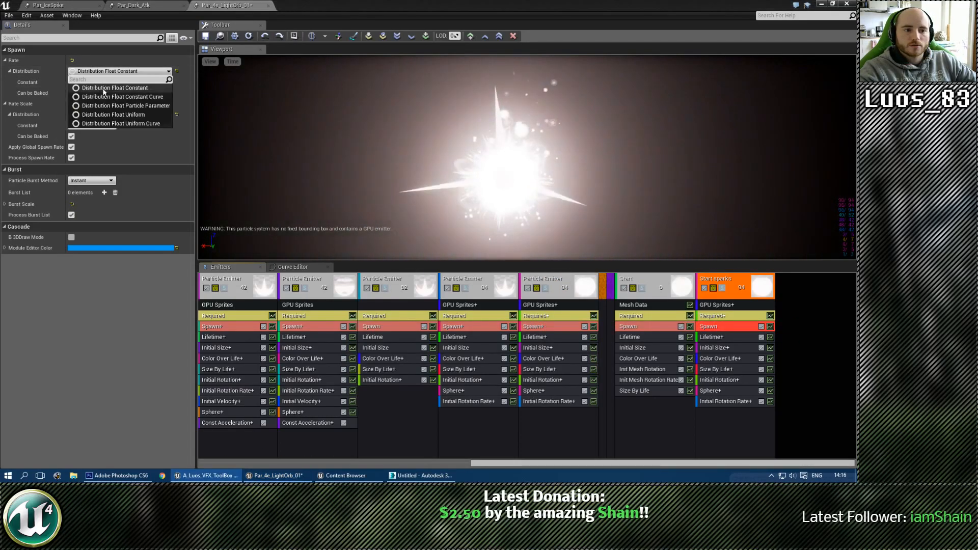
click(93, 128)
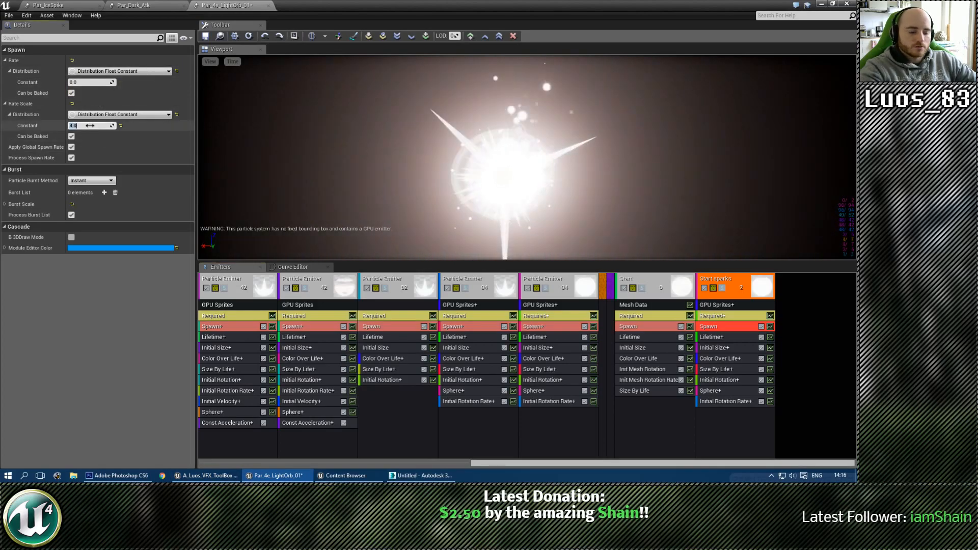
text(1)
key(Return)
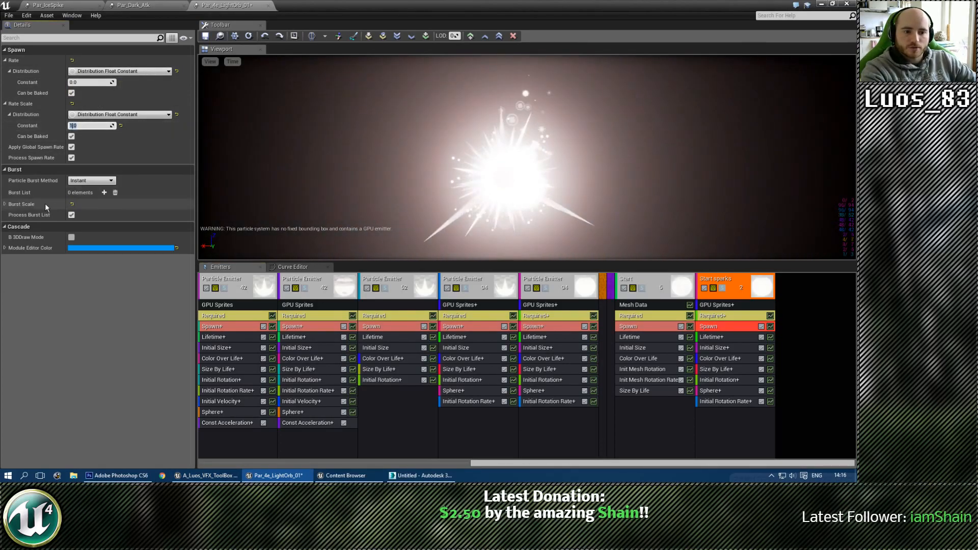
Step: Add a burst entry to the Start sparks Spawn module with a count of 150 at time 0.525
click(845, 341)
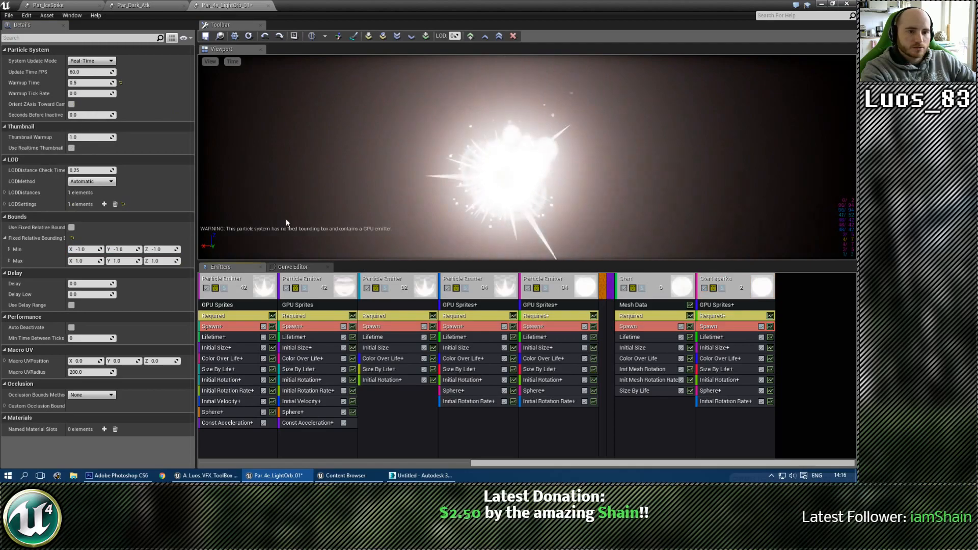
click(723, 328)
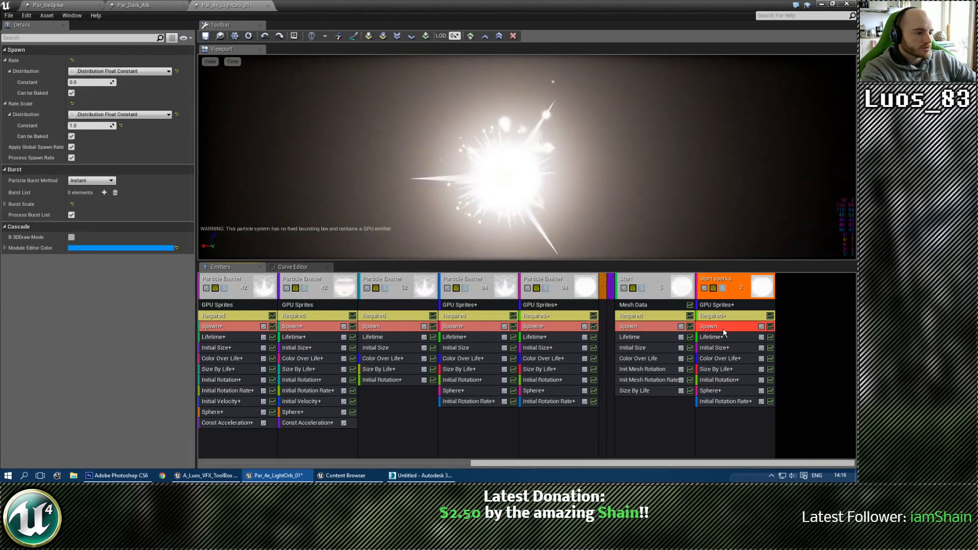
click(104, 193)
click(96, 216)
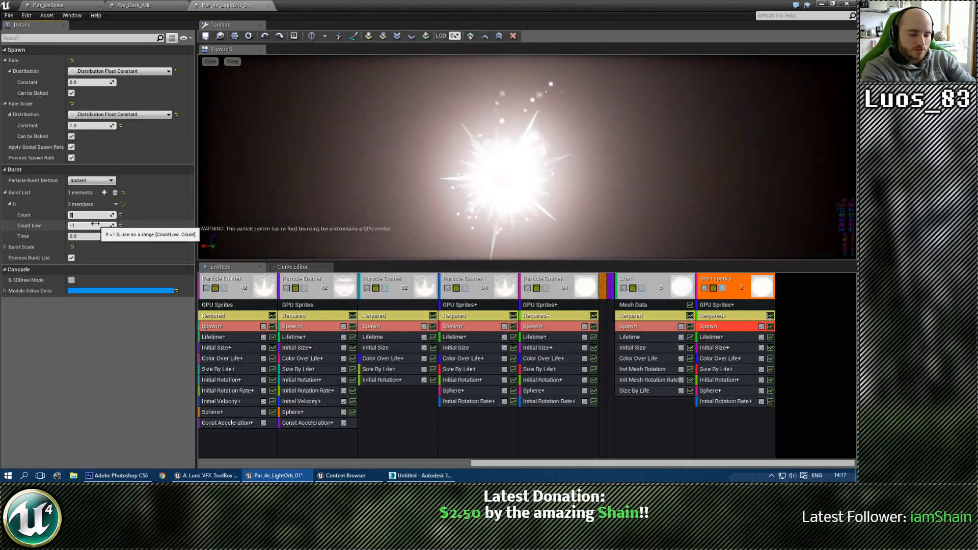
key(Return)
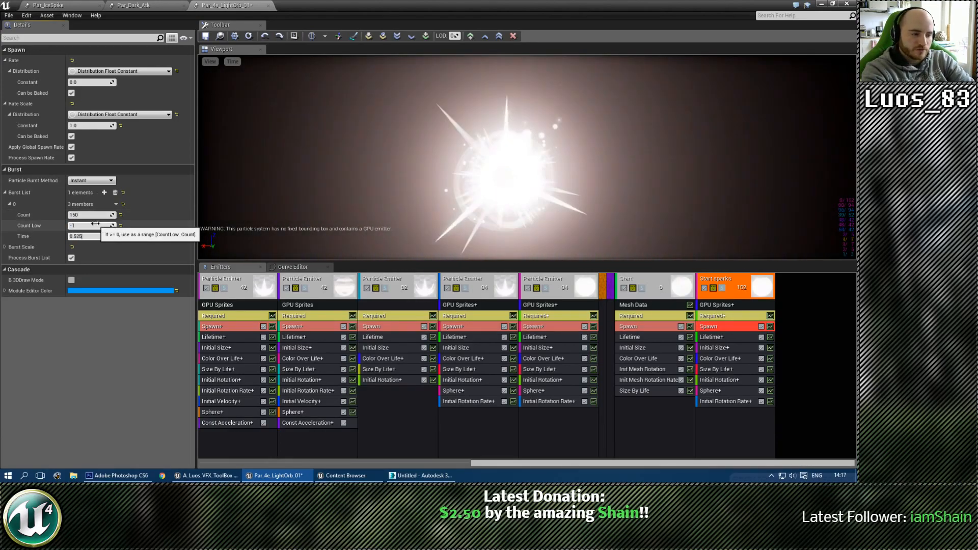
text(0.525)
key(Return)
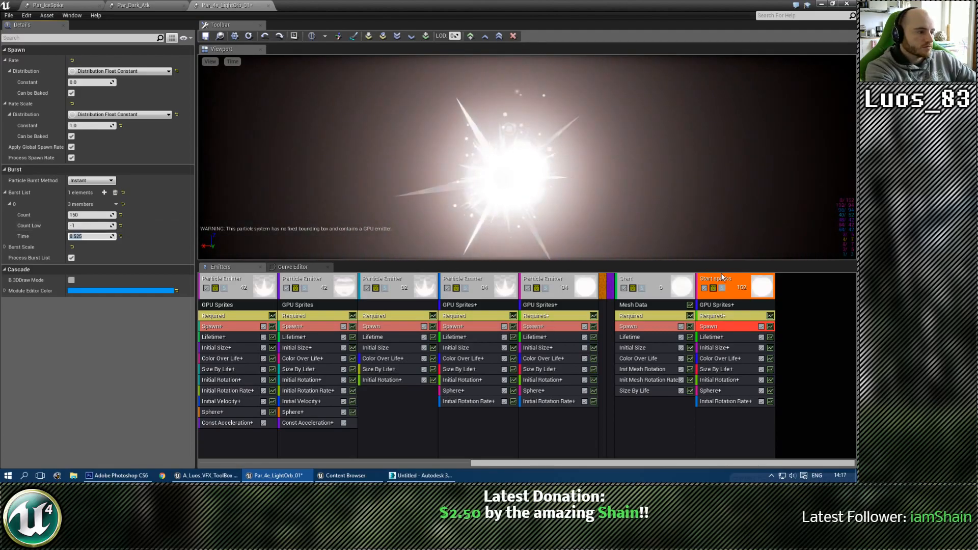
Step: Give Start sparks its own unshared Required module and set Emitter Loops to 1
click(723, 316)
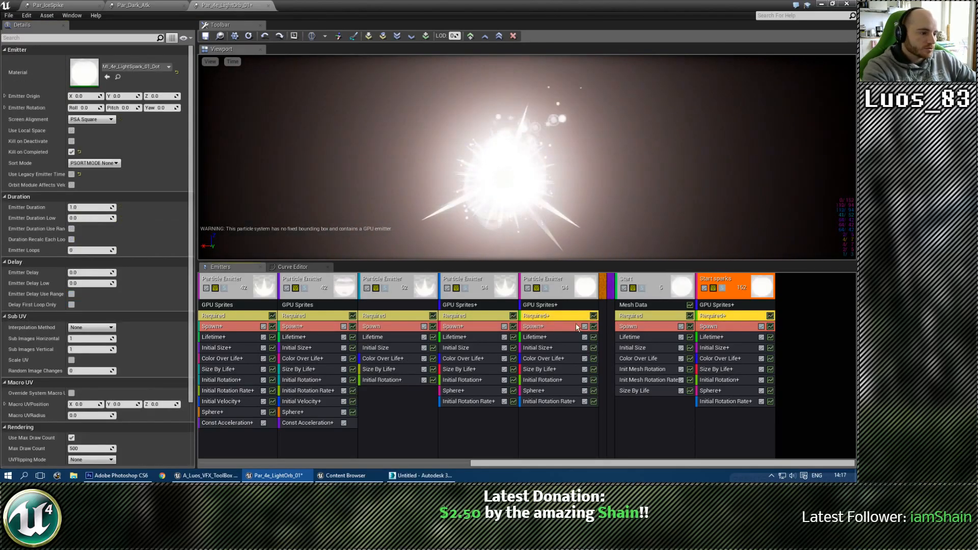
click(719, 316)
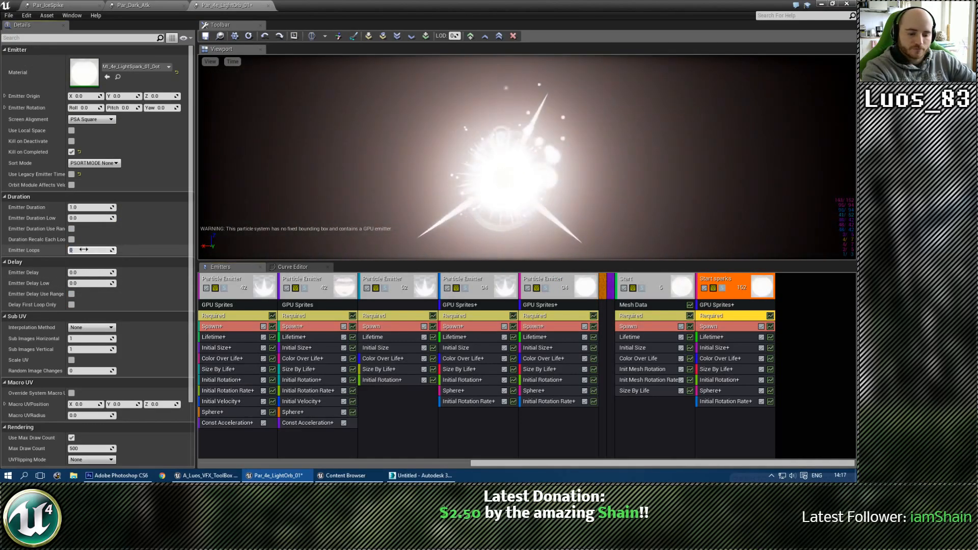
key(Return)
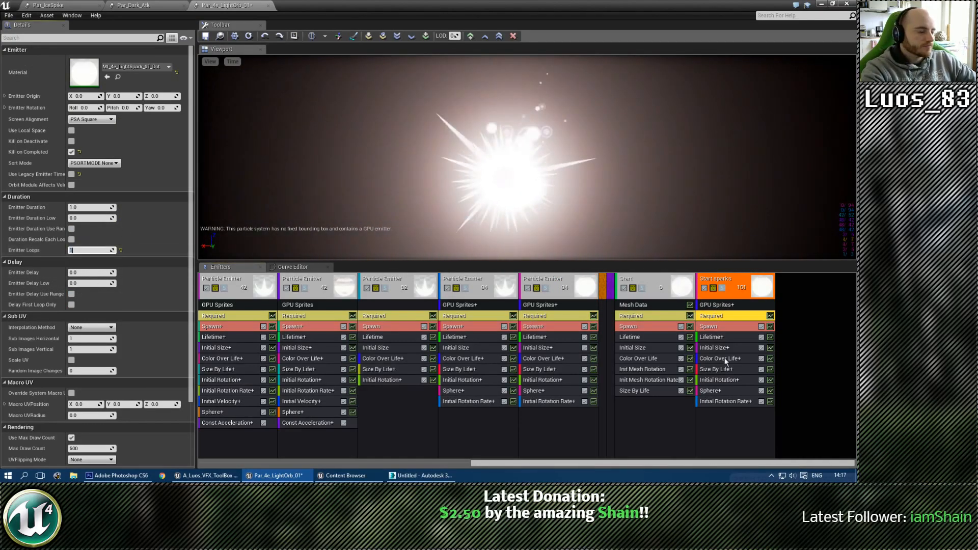
Step: Add an Initial Velocity module to Start sparks and set its maximum start velocity to X 600, Y 20, Z 20
click(723, 429)
right_click(722, 423)
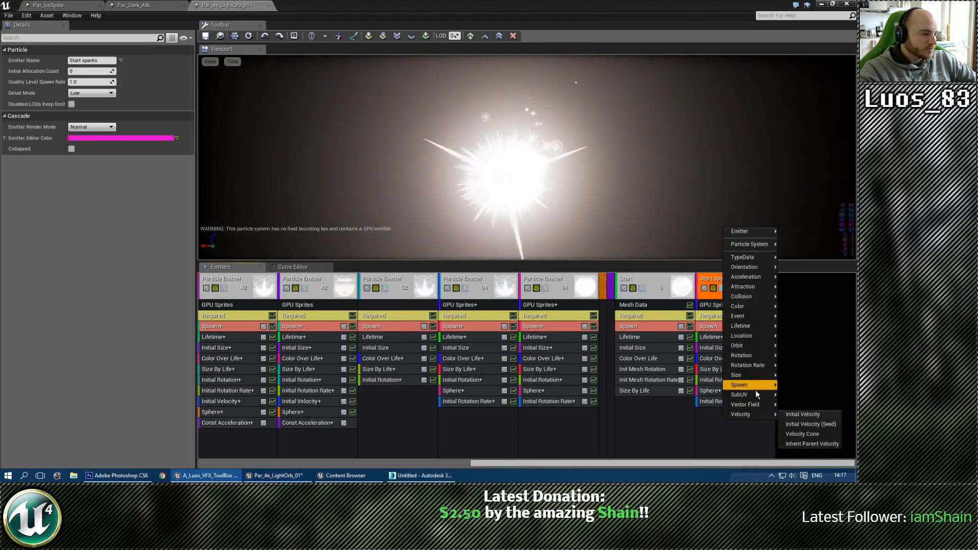
click(813, 415)
click(731, 411)
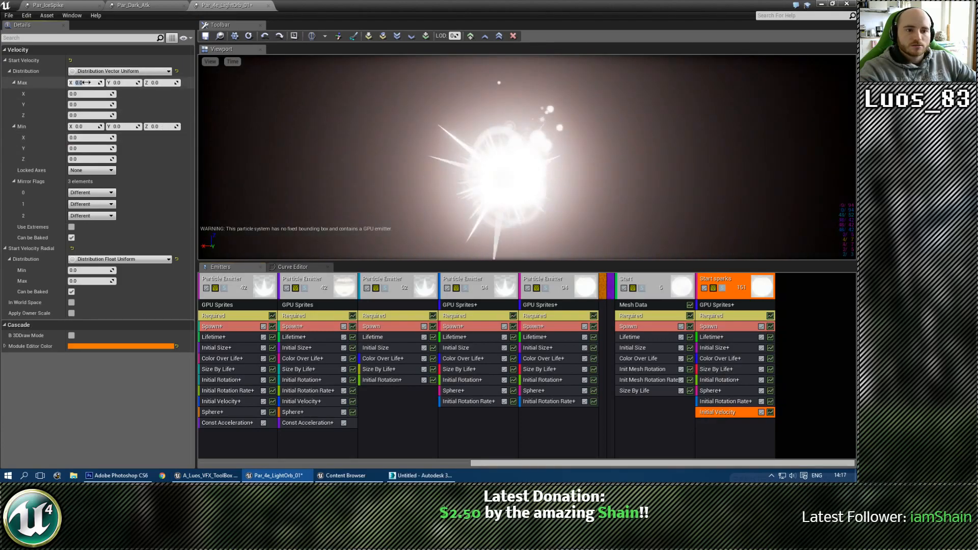
text(600)
key(Tab)
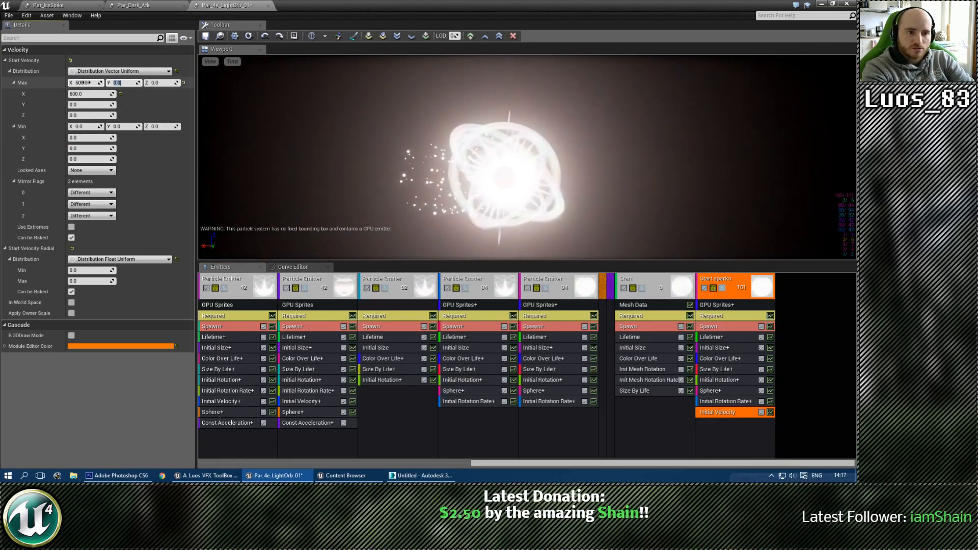
text(20)
key(Tab)
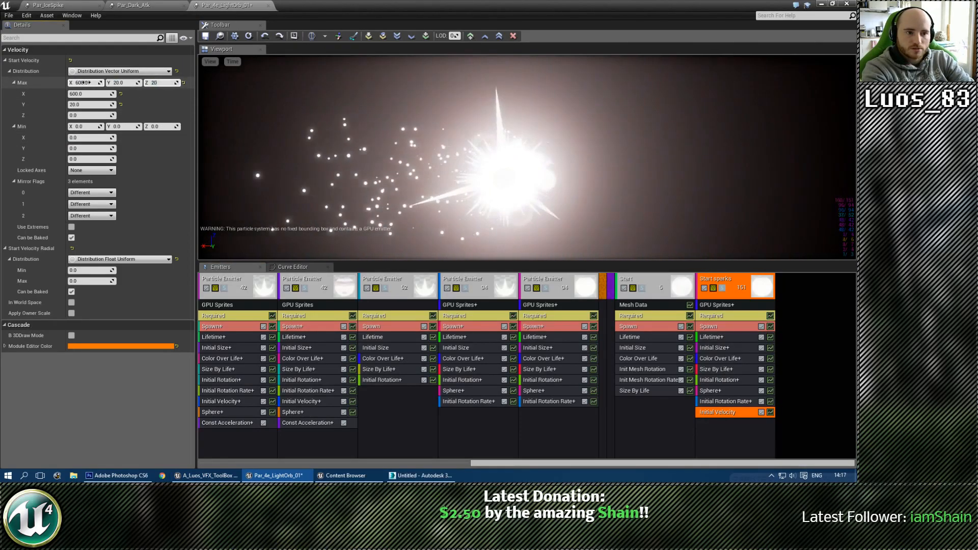
text(20)
key(Tab)
Step: Set the minimum start velocity of Start sparks to X 300, Y -20, Z -20
text(300)
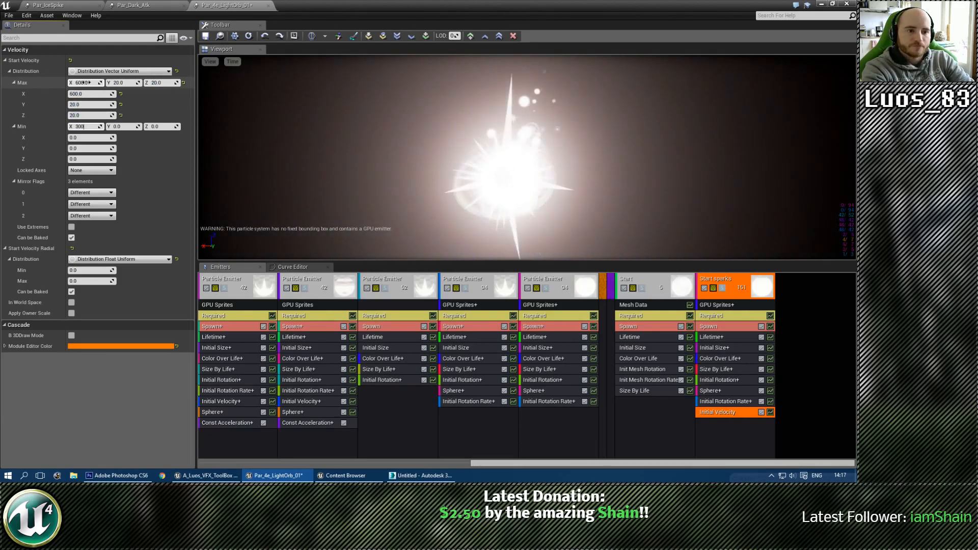
key(Tab)
text(-20)
key(Tab)
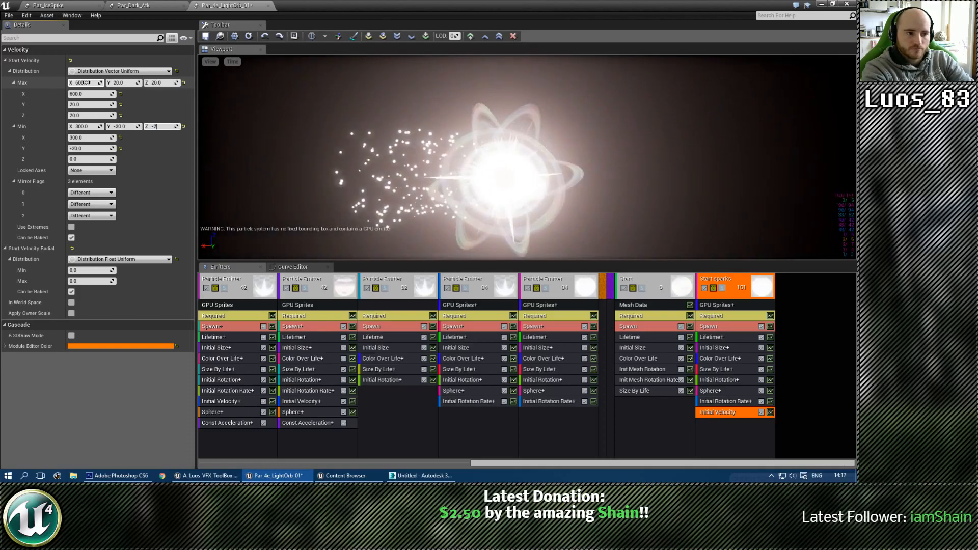
text(-20)
key(Return)
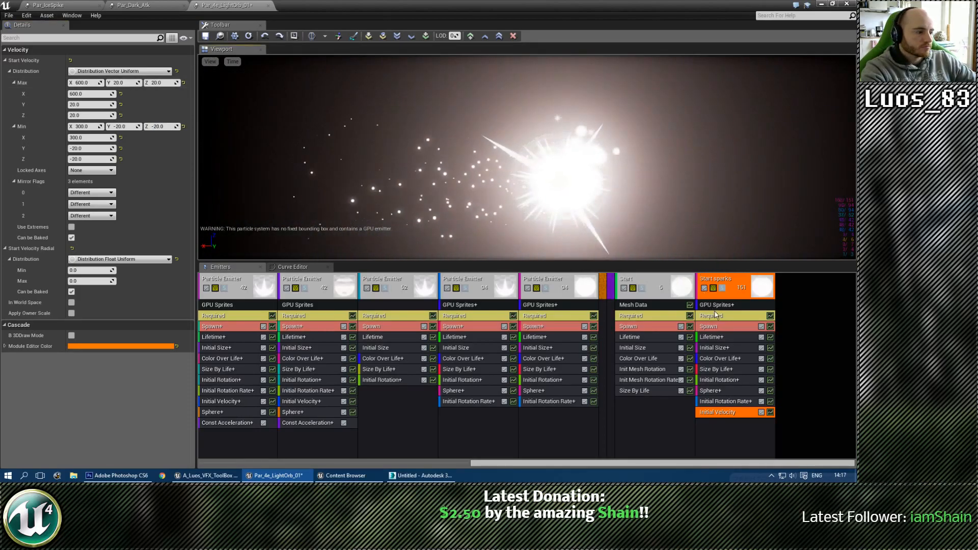
Step: Review the Required and Spawn settings of the Start sparks emitter
click(726, 316)
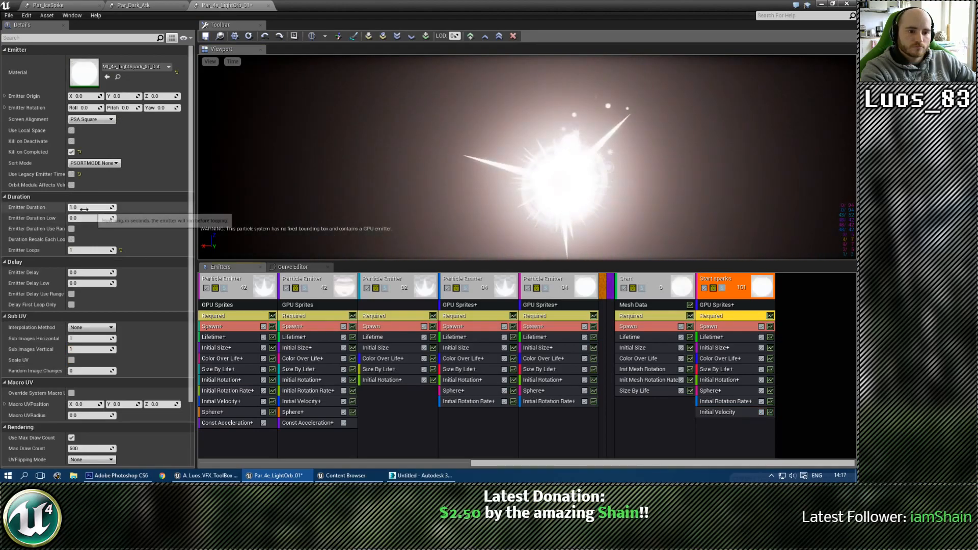
click(722, 326)
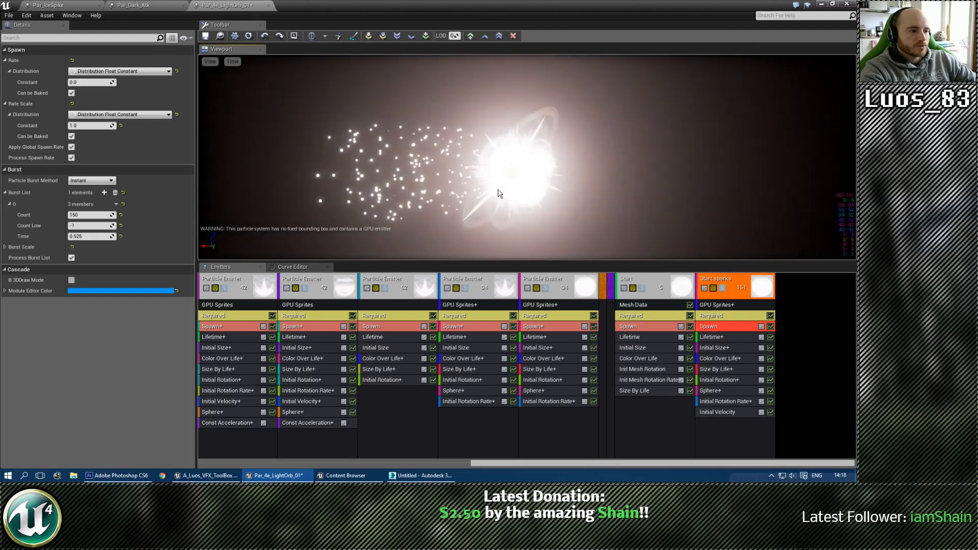
Step: Move the PlayerStart along X to 1489, in front of the 4. A - Light Attack display
click(728, 316)
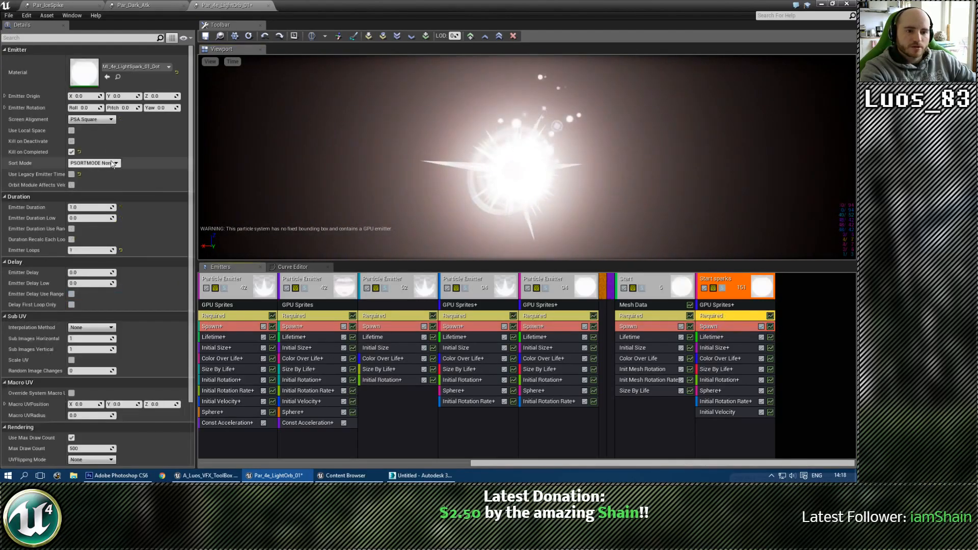
click(219, 36)
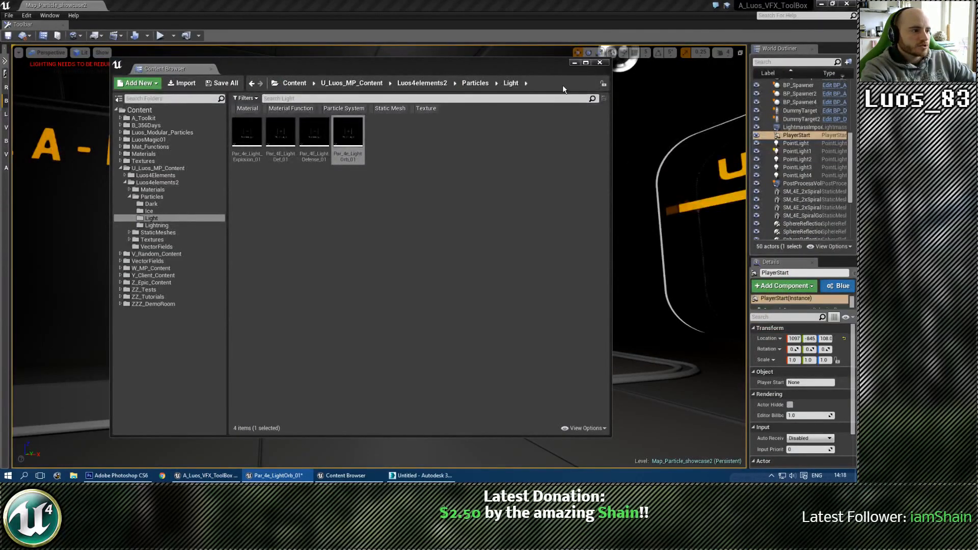
click(601, 63)
right_drag(441, 243, 441, 244)
shift+drag(290, 214, 858, 477)
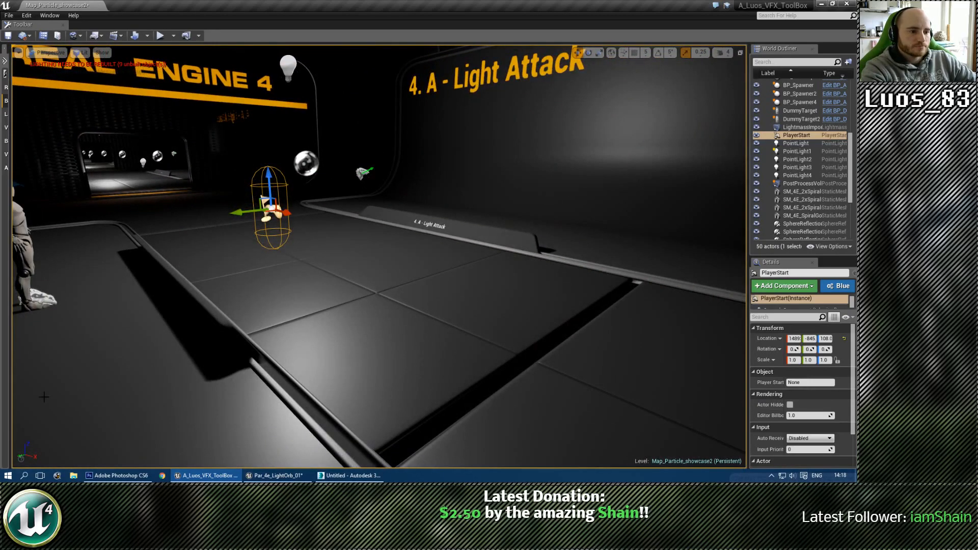
right_drag(346, 270, 346, 270)
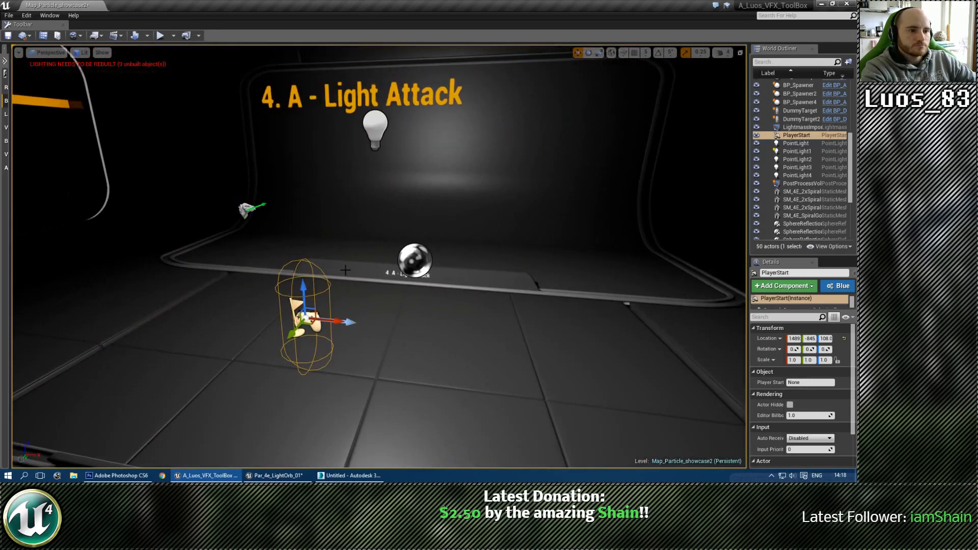
Step: Play the level and examine the light attack's starting burst and sparks from several angles
click(160, 37)
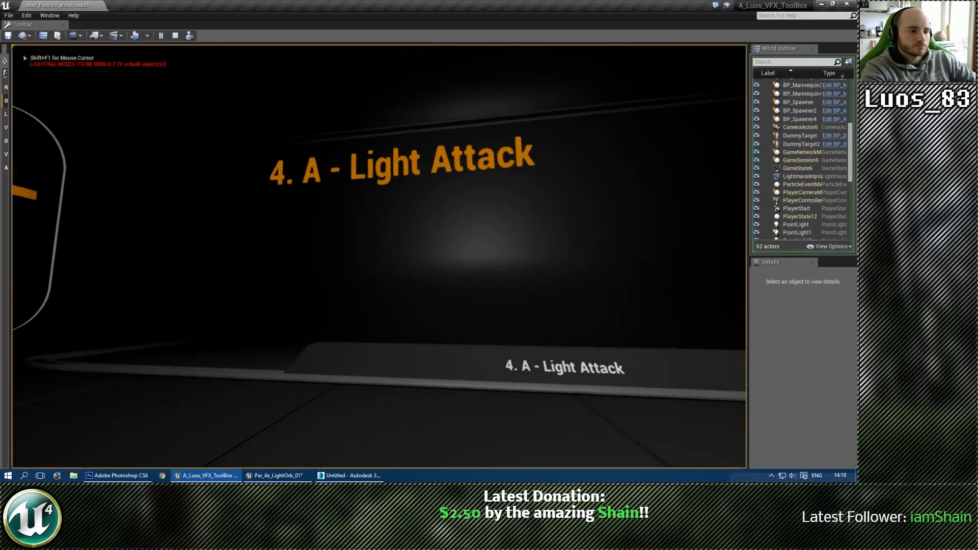
key(a)
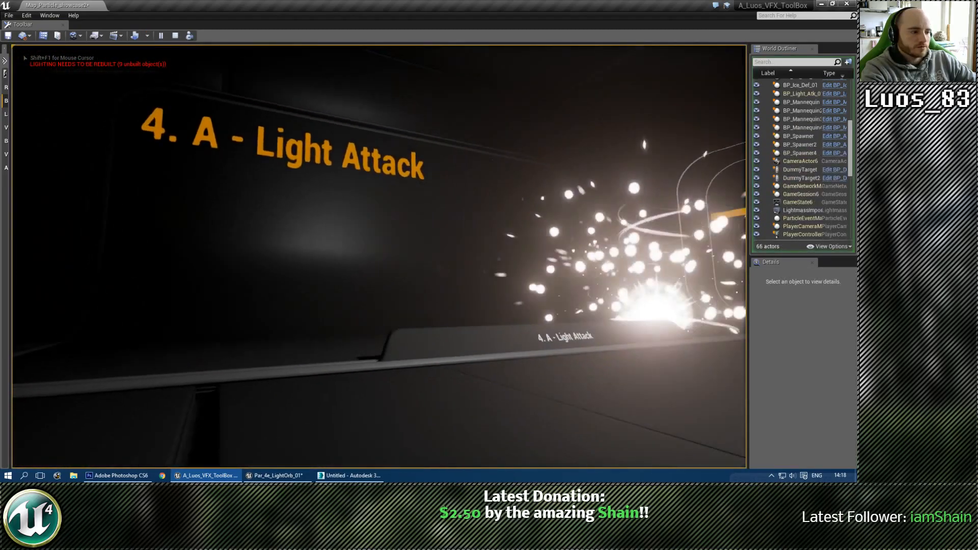
key(s)
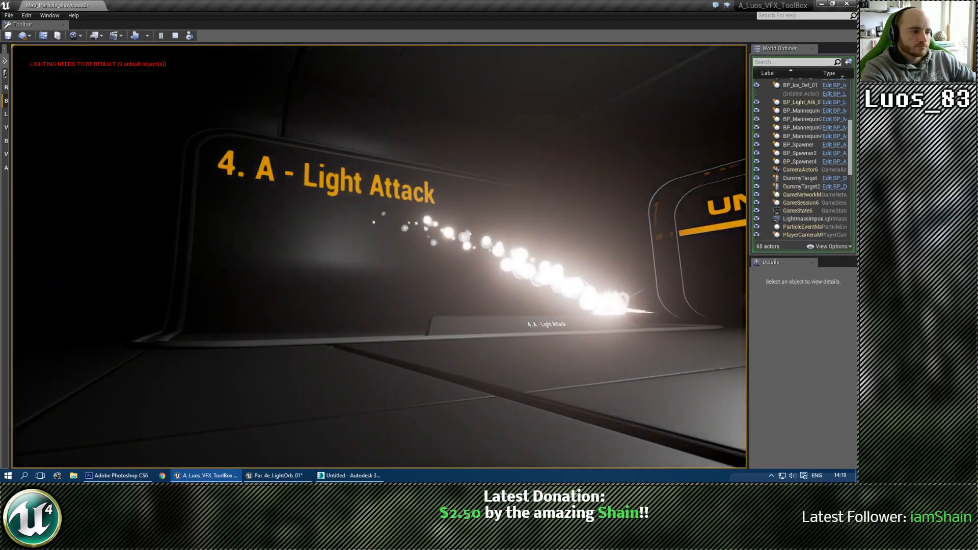
key(d)
key(w)
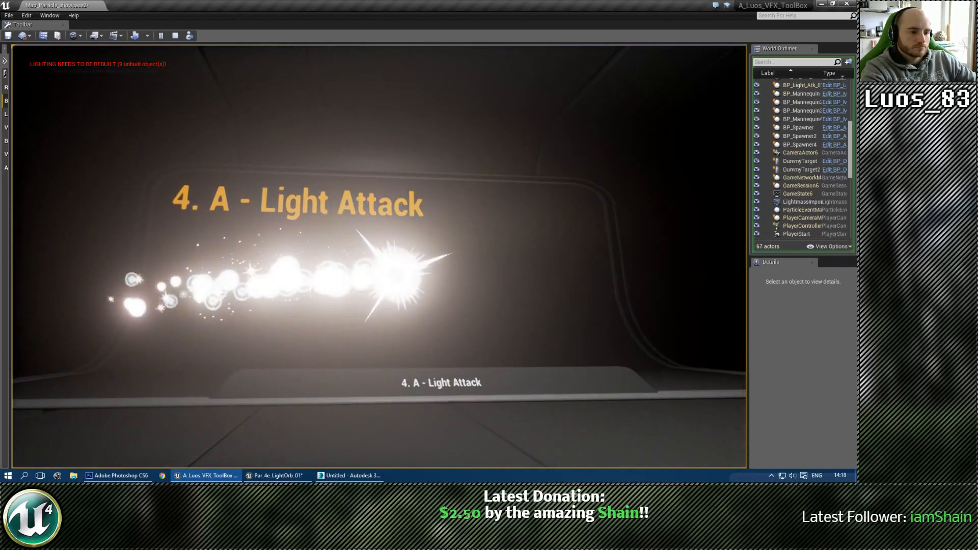
key(d)
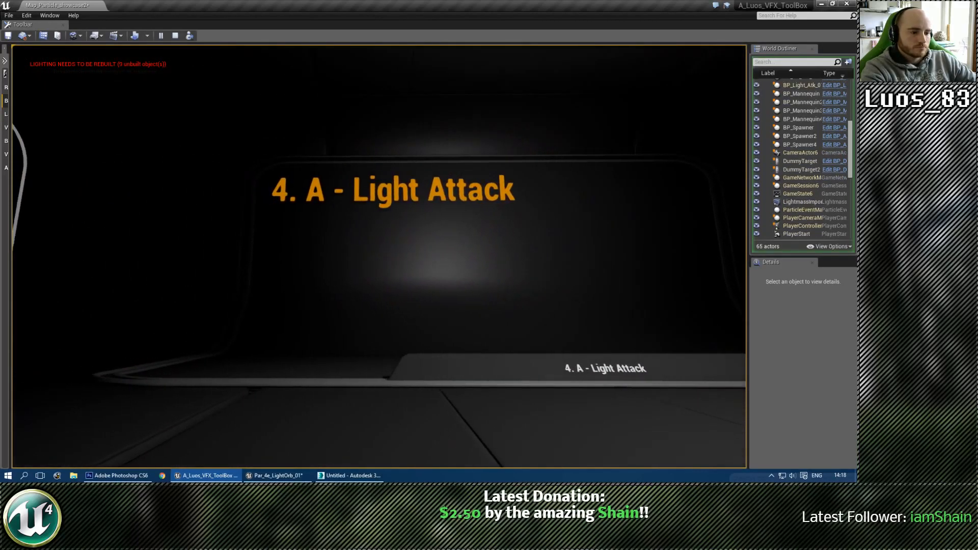
key(d)
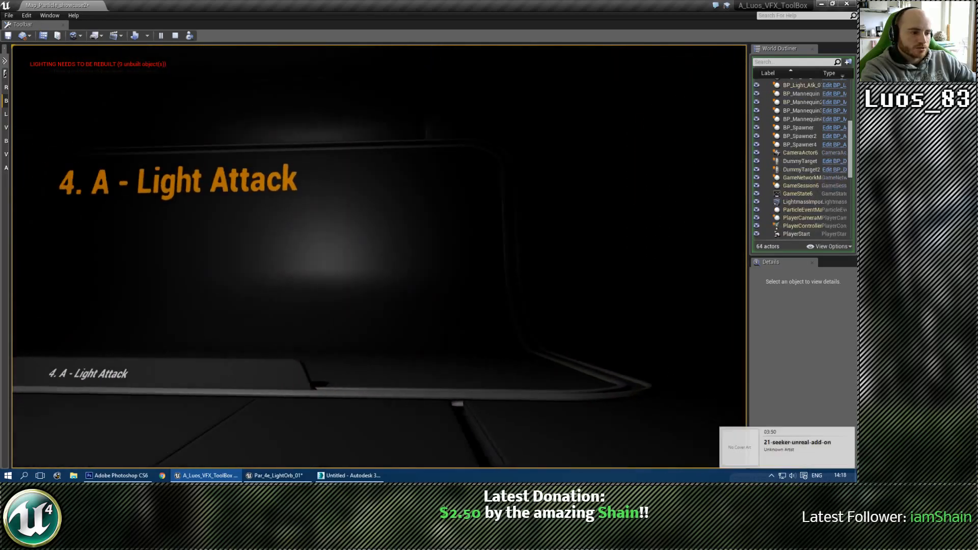
key(a)
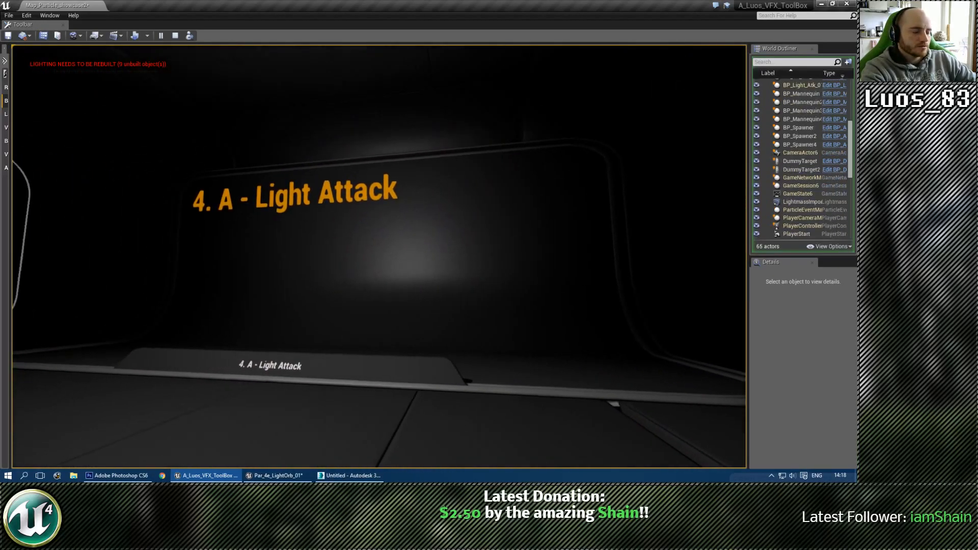
key(Escape)
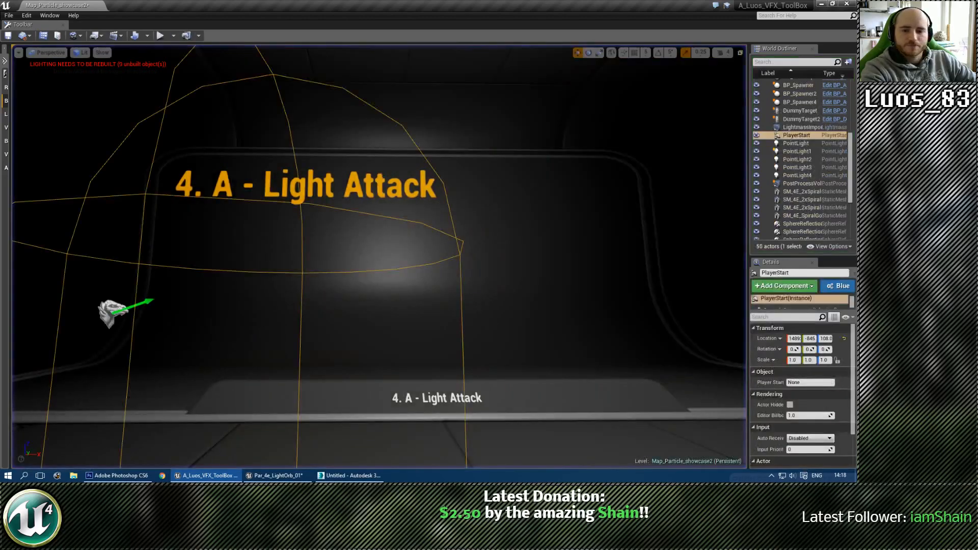
Step: Return to the light orb particle system and give Start sparks its own unshared Initial Size module
key(alt+Tab)
double_click(396, 67)
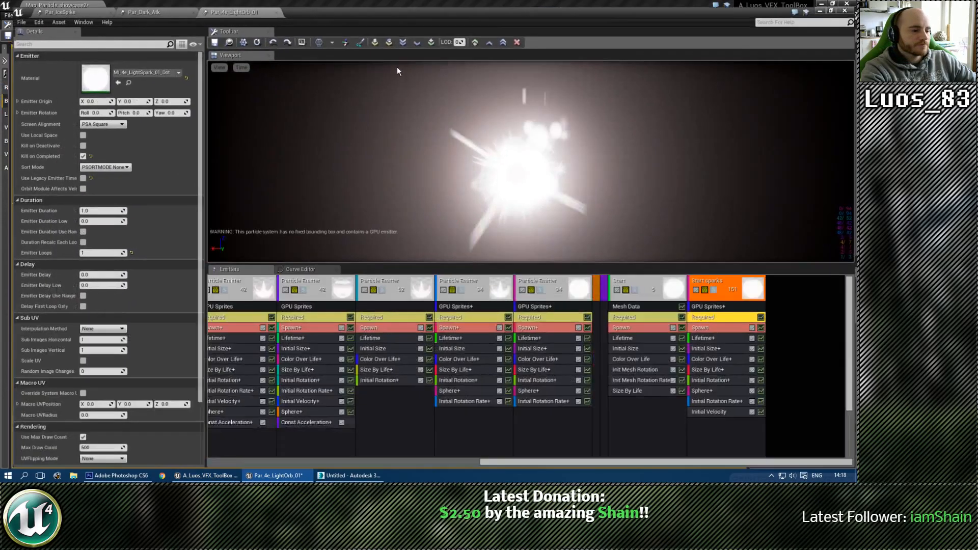
click(722, 347)
drag(564, 353, 727, 348)
key(Delete)
Step: Set the maximum start size of Start sparks to X 10, Y 10, Z 10
click(720, 347)
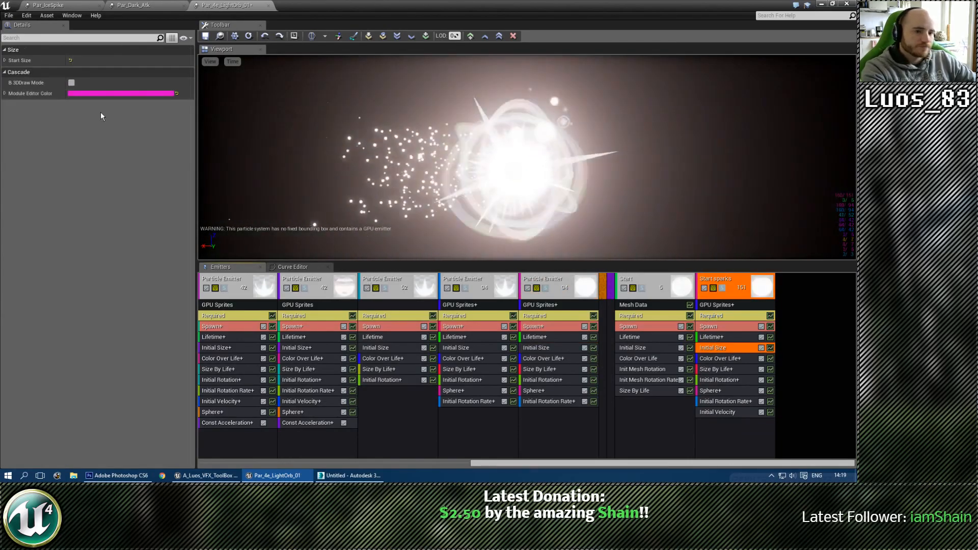
right_click(127, 50)
click(146, 74)
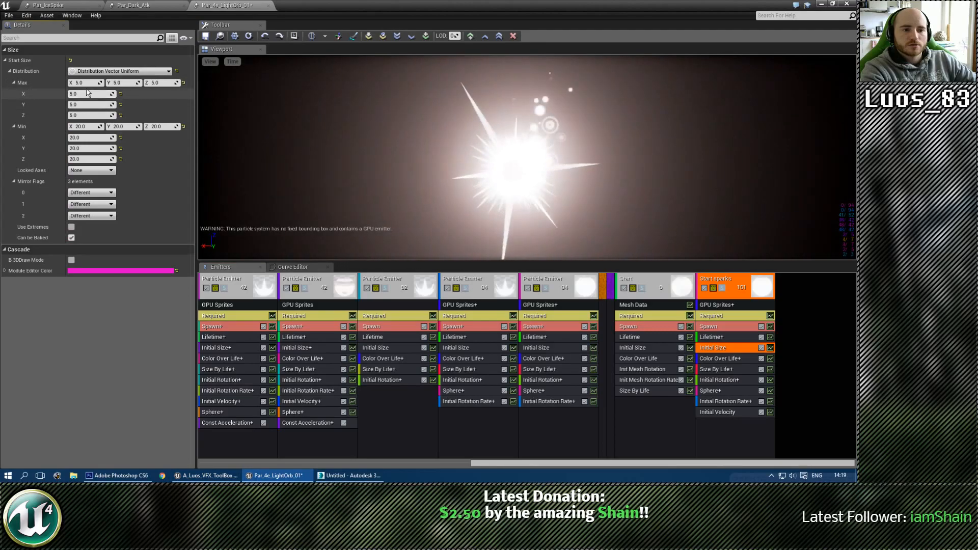
text(10)
key(Tab)
text(10)
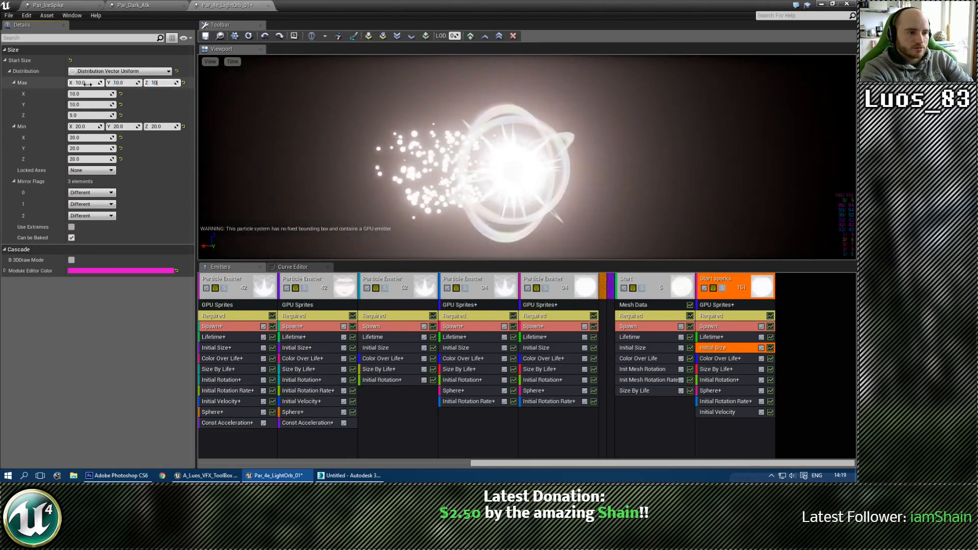
key(Tab)
text(10)
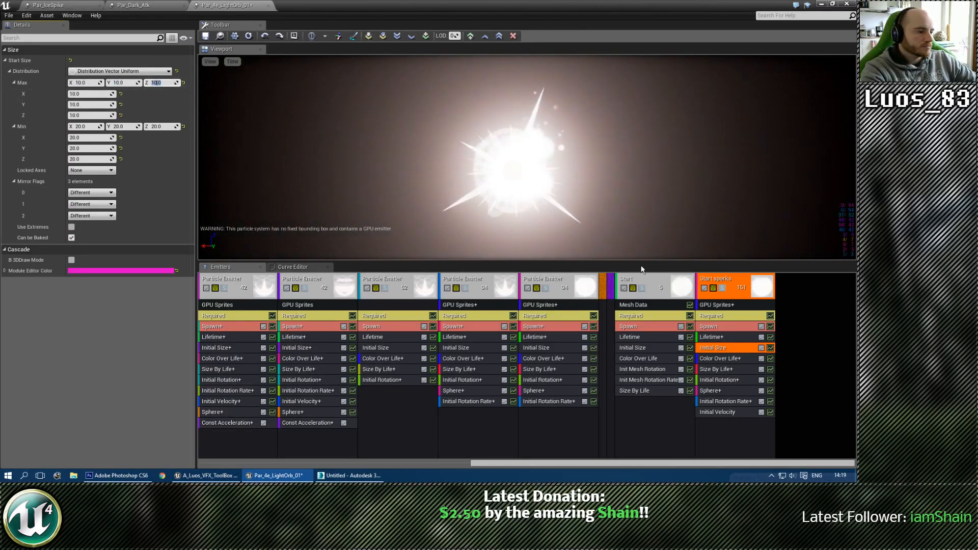
Step: Preview Start sparks in solo, restore all emitters, and set the Start sparks burst time to 0.54
click(723, 287)
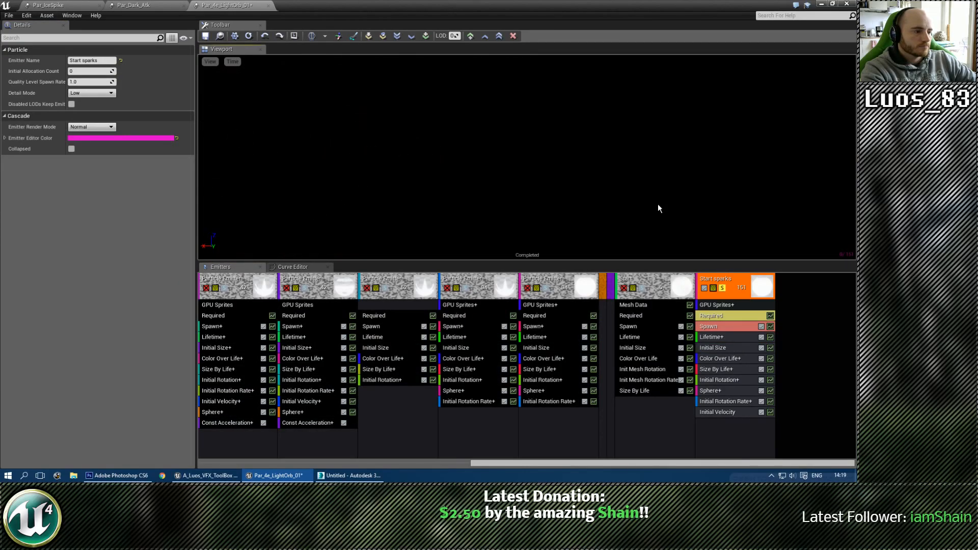
click(723, 287)
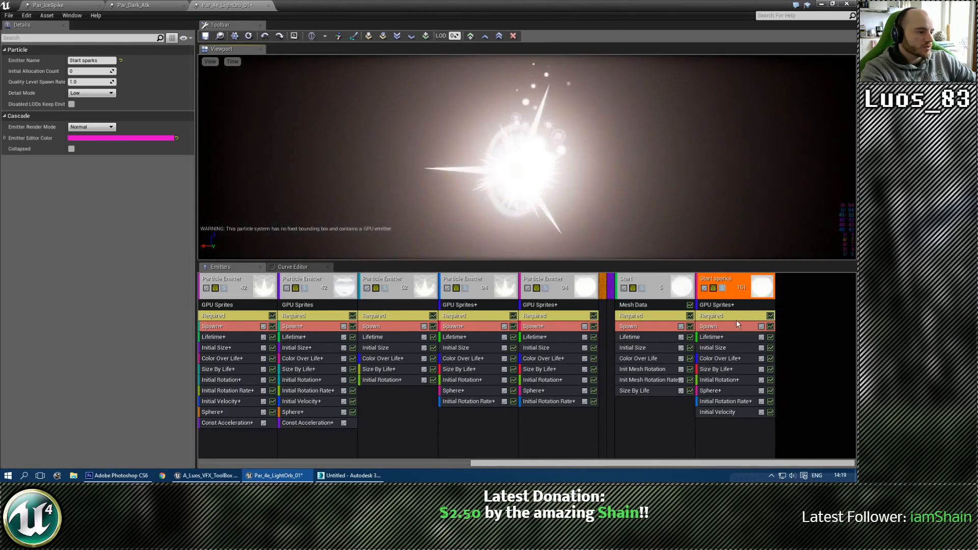
click(732, 326)
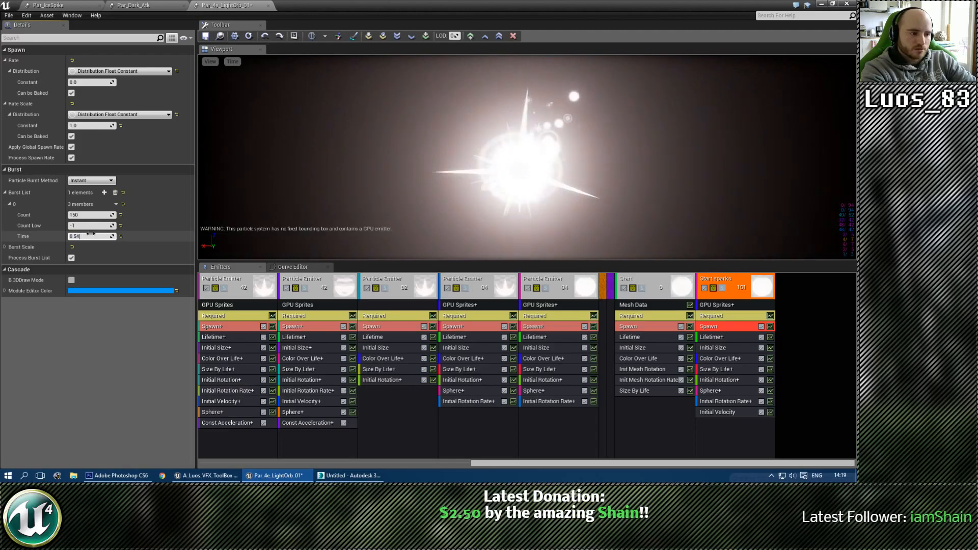
key(Return)
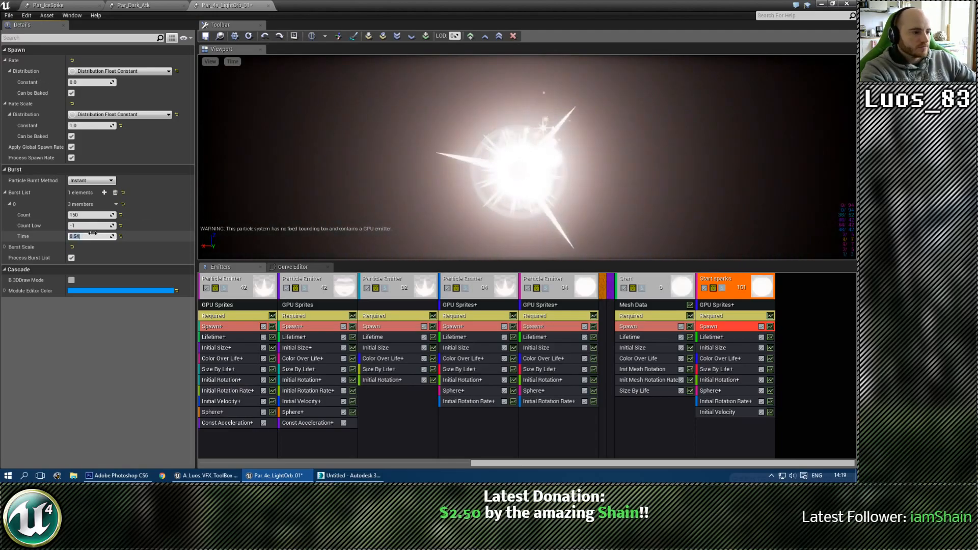
click(657, 195)
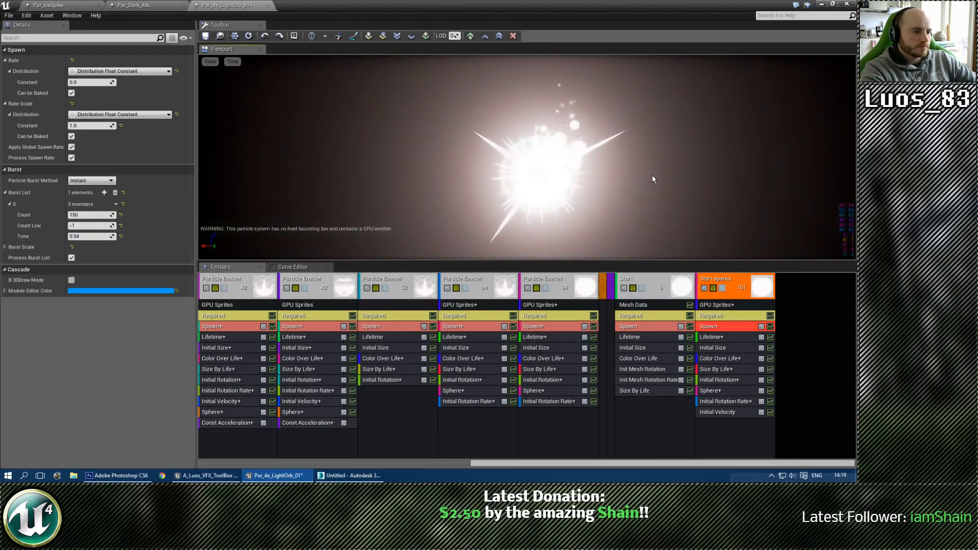
Step: Set the Start emitter's constant start size to X 0.5, Y 0.5, Z 0.5
click(640, 346)
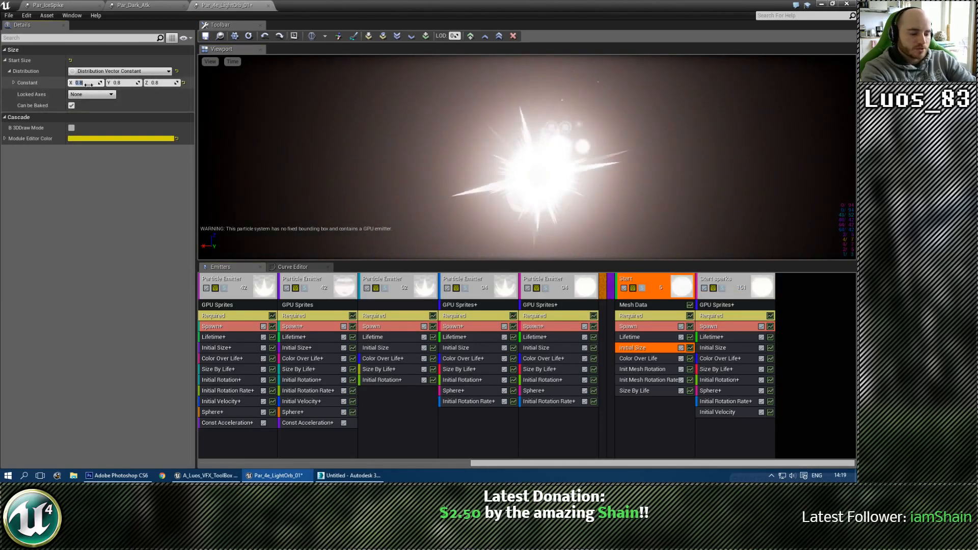
key(Tab)
text(0.5)
key(Tab)
text(0.5)
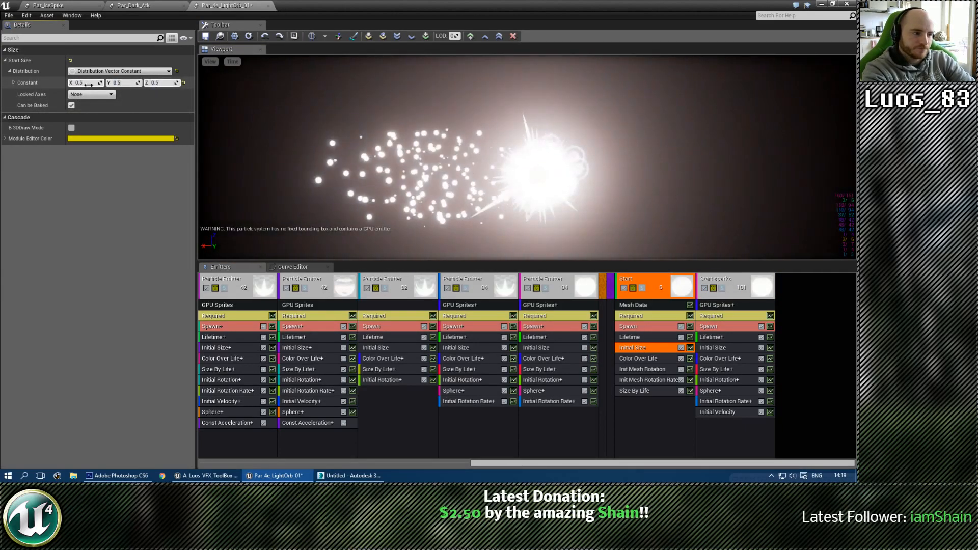
key(Return)
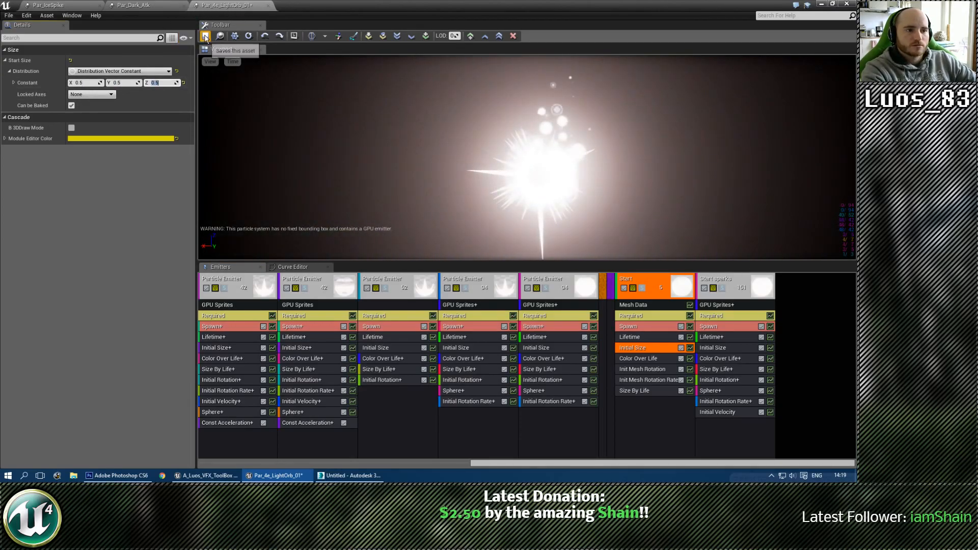
Step: Play the level to examine the light attack with the smaller Start burst and larger sparks
drag(408, 5, 0, 87)
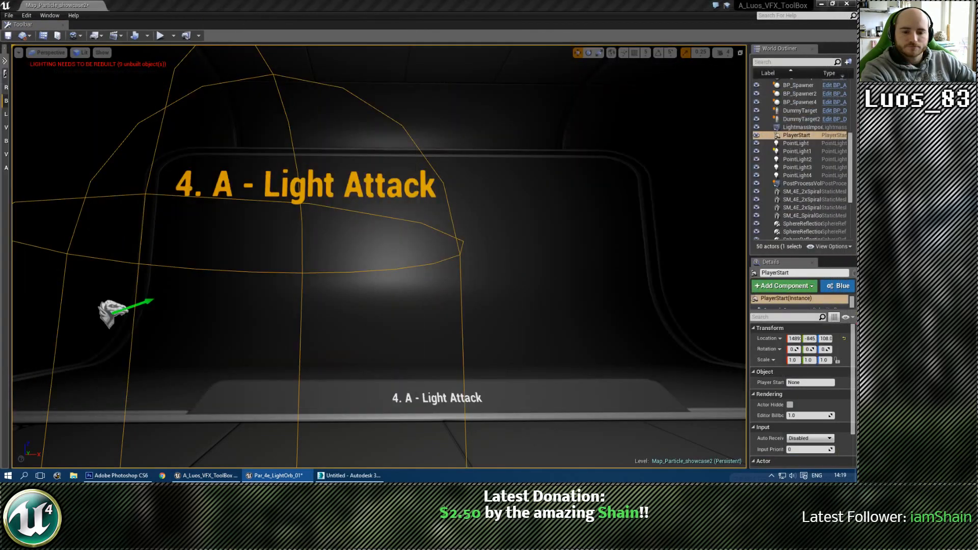
right_drag(357, 229, 365, 249)
click(264, 118)
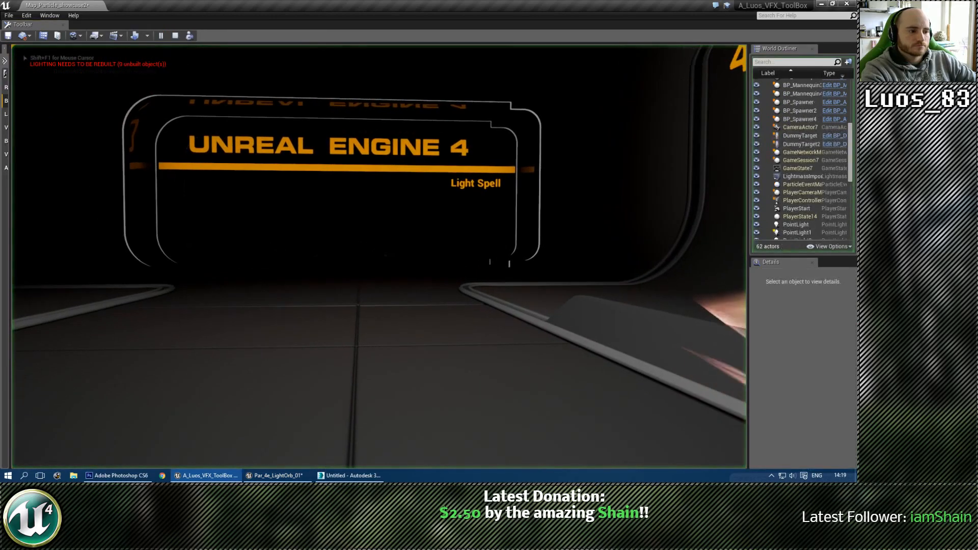
key(a)
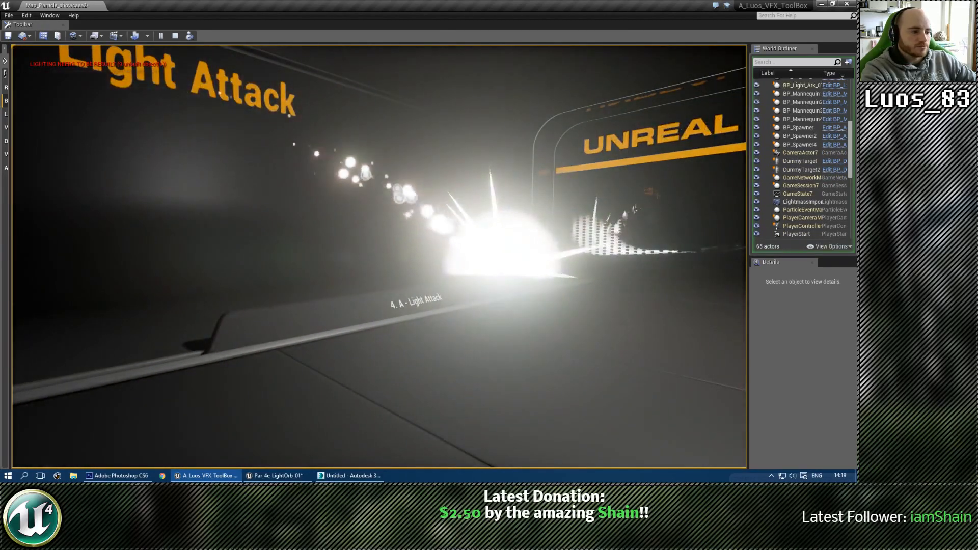
key(Escape)
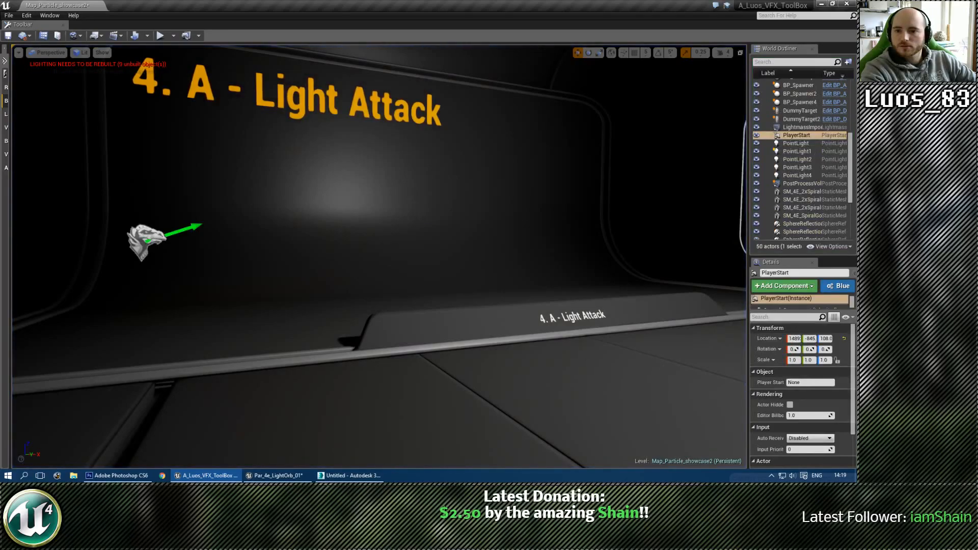
Step: Set the Start emitter's constant start size to 0.6 and save the light orb particle system
key(alt+Tab)
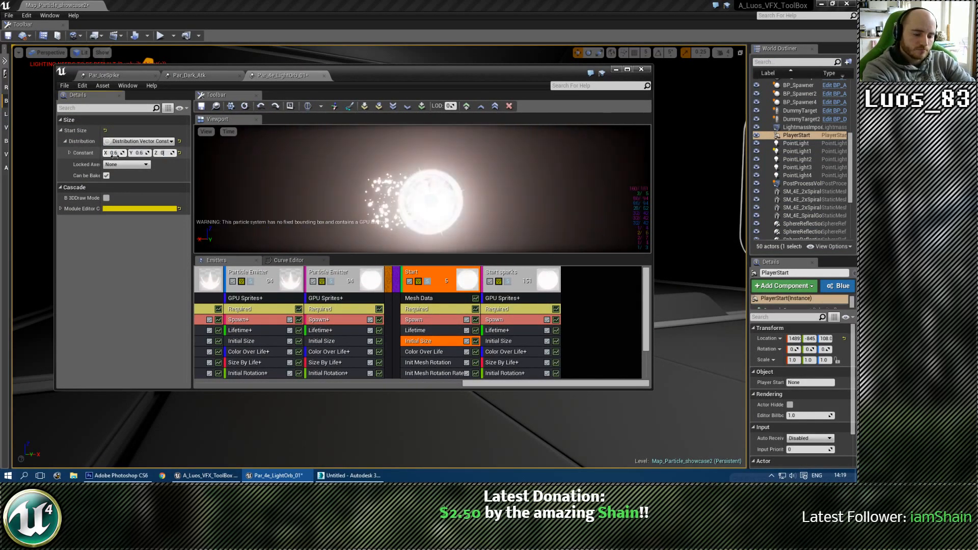
click(205, 107)
drag(380, 77, 0, 77)
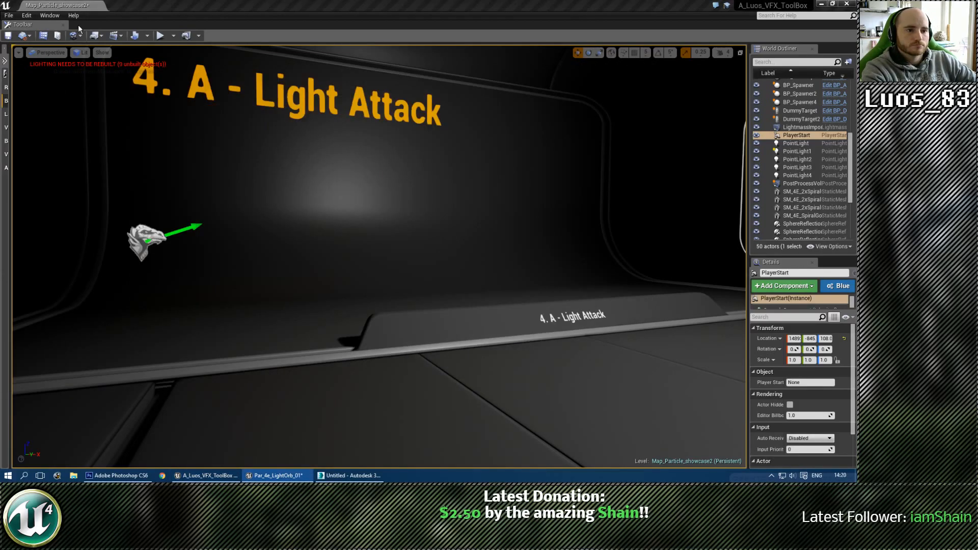
Step: Play the level again to check the light attack with the 0.6 Start size
click(160, 35)
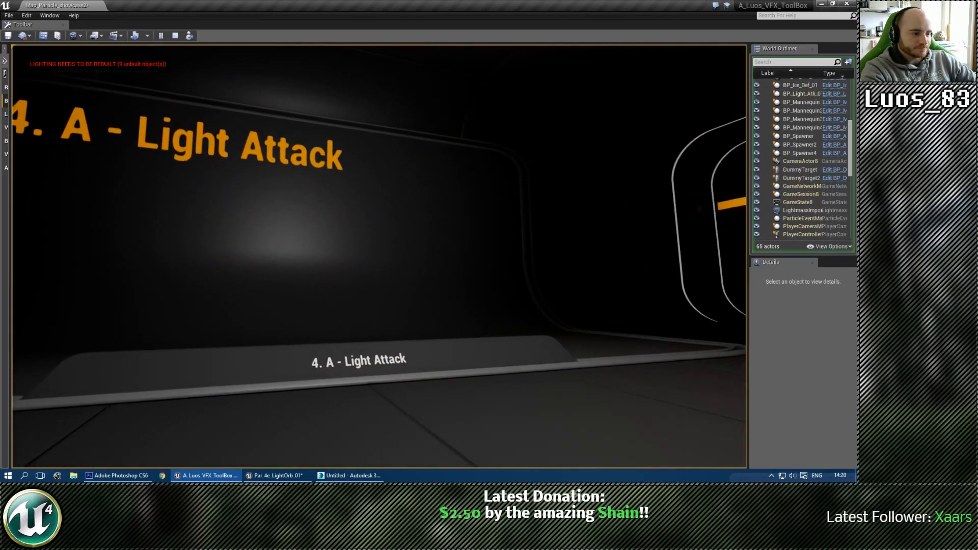
key(Escape)
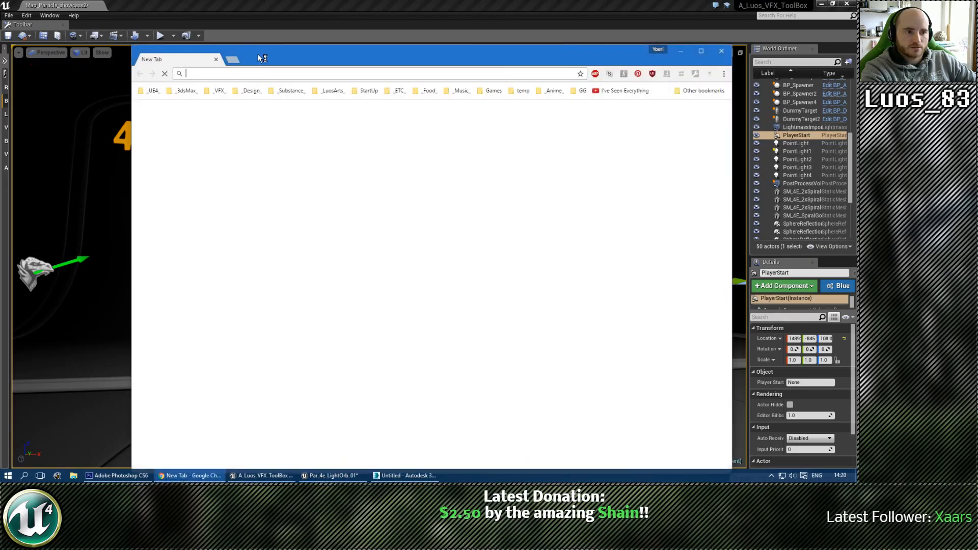
drag(260, 56, 856, 57)
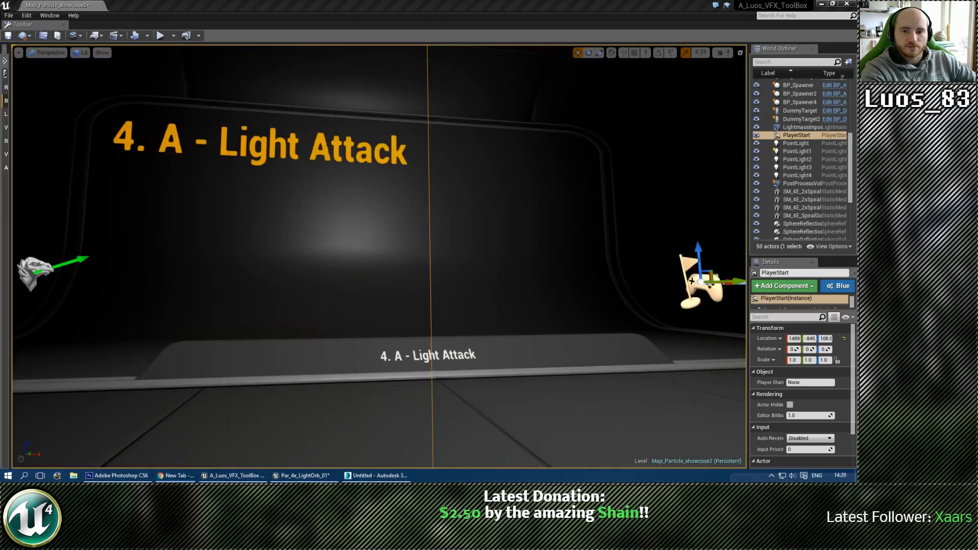
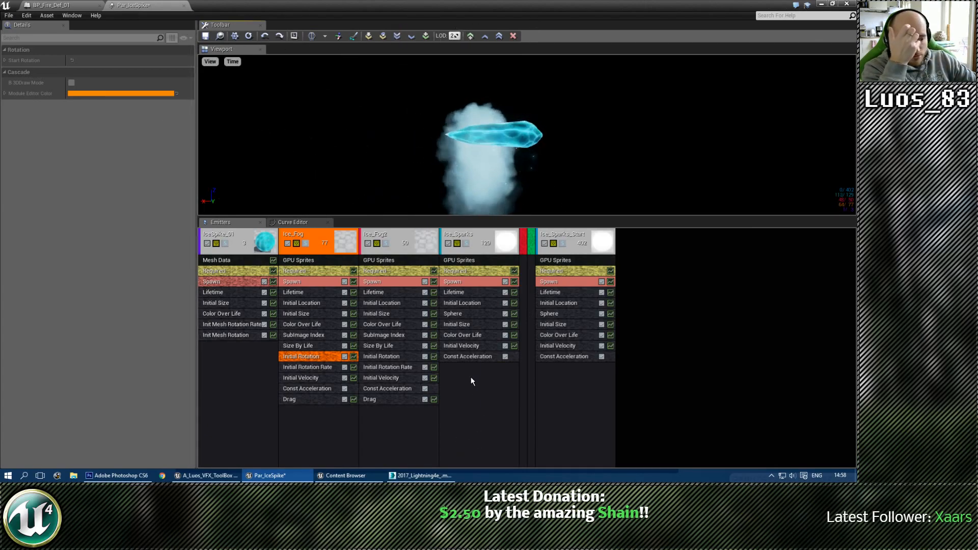
Step: Duplicate Ice_Fog's Initial Rotation and Drag modules from the higher LOD and disable both at LOD 2
right_click(314, 358)
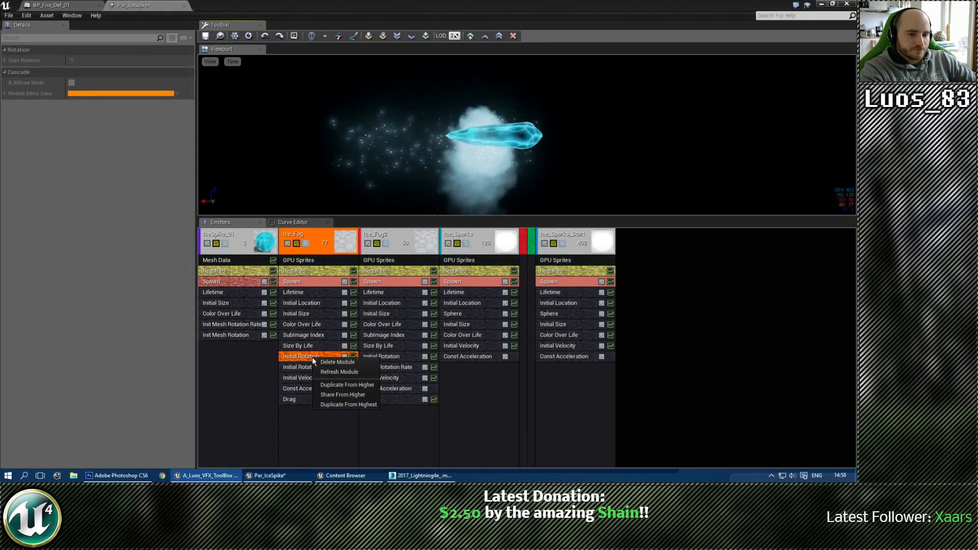
click(339, 386)
right_click(293, 399)
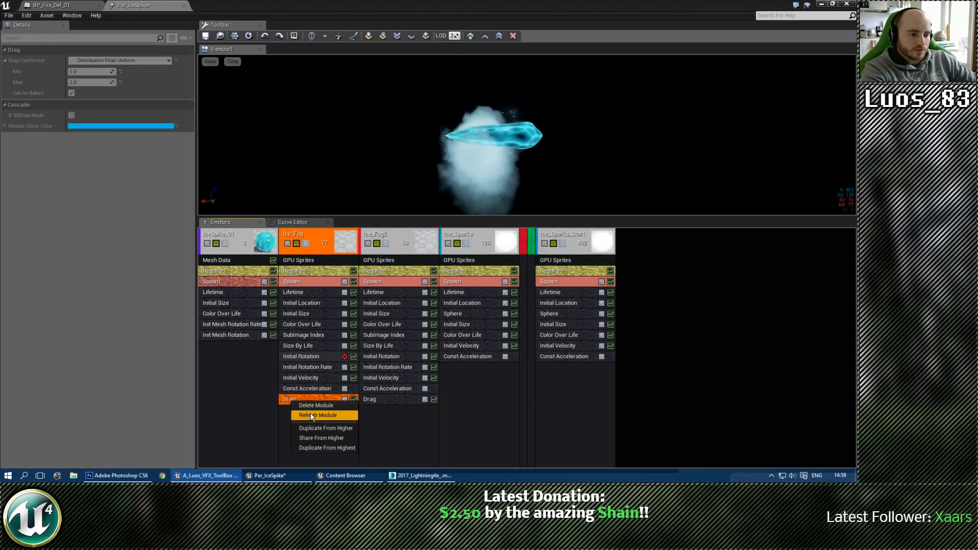
click(342, 404)
click(344, 399)
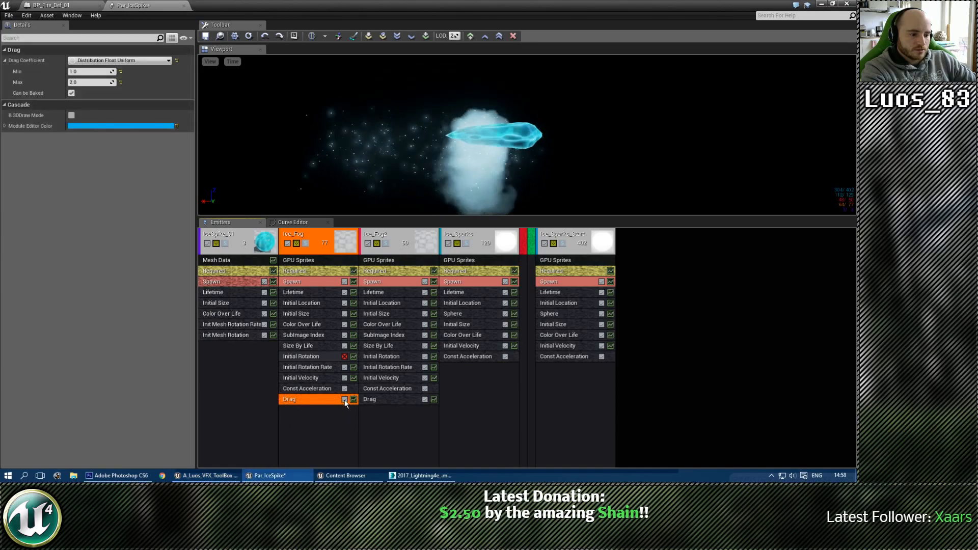
Step: Duplicate Ice_Fog2's Drag module from the higher LOD and disable it at LOD 2
right_click(386, 401)
click(415, 430)
click(425, 399)
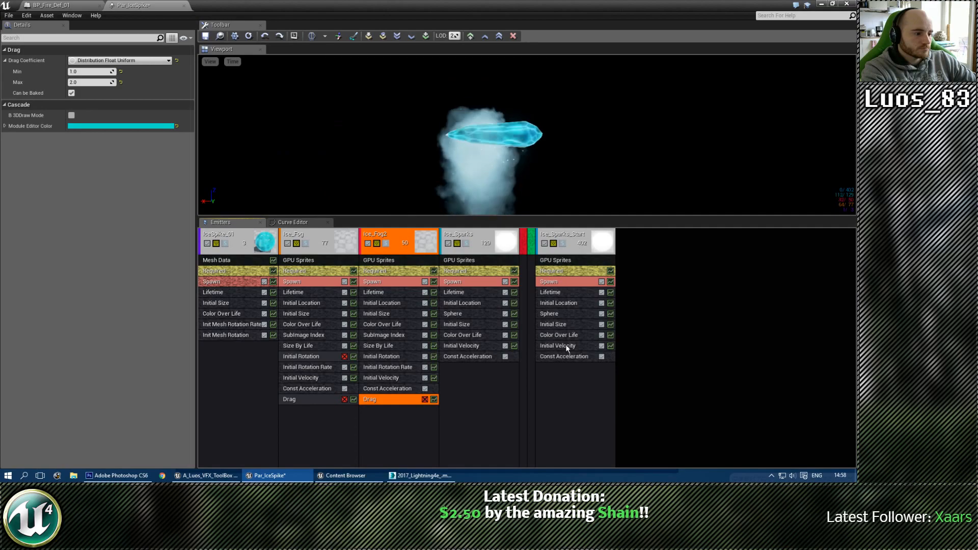
Step: Check the Spawn settings of the fog, Ice_Sparks and Ice_Sparks_Start emitters at LOD 2
click(372, 281)
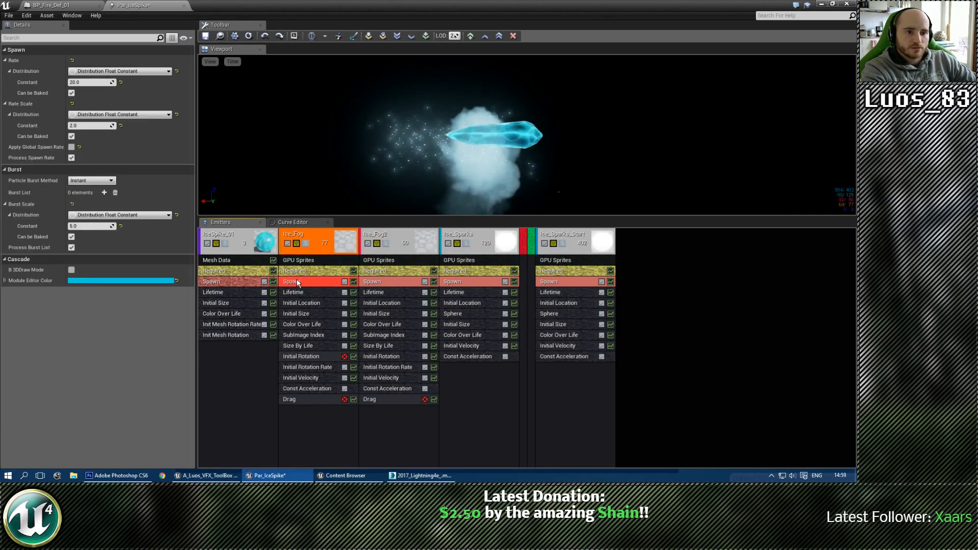
click(476, 281)
click(549, 282)
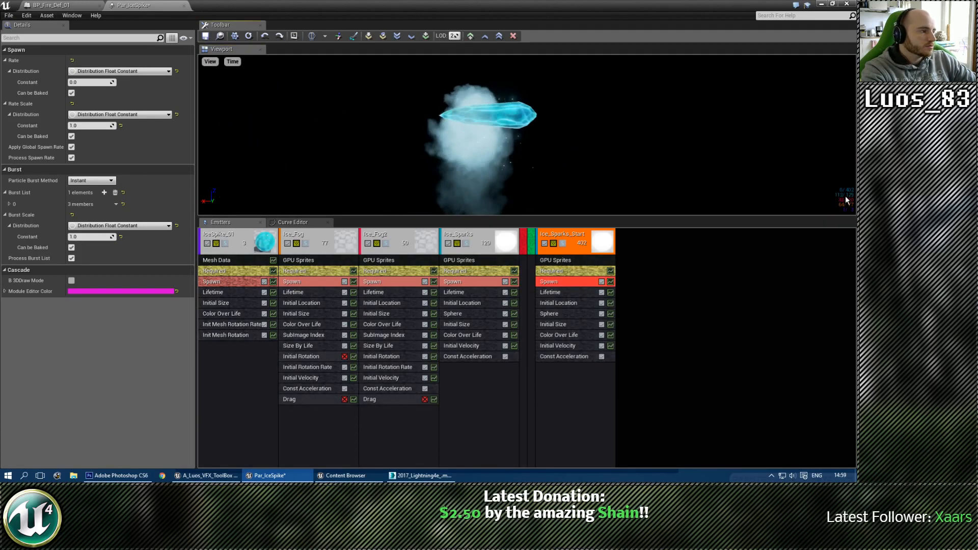
Step: Set the particle system's LOD distances 1 and 2 to 1000 and 2000, and check the effect from farther away in the preview
click(679, 346)
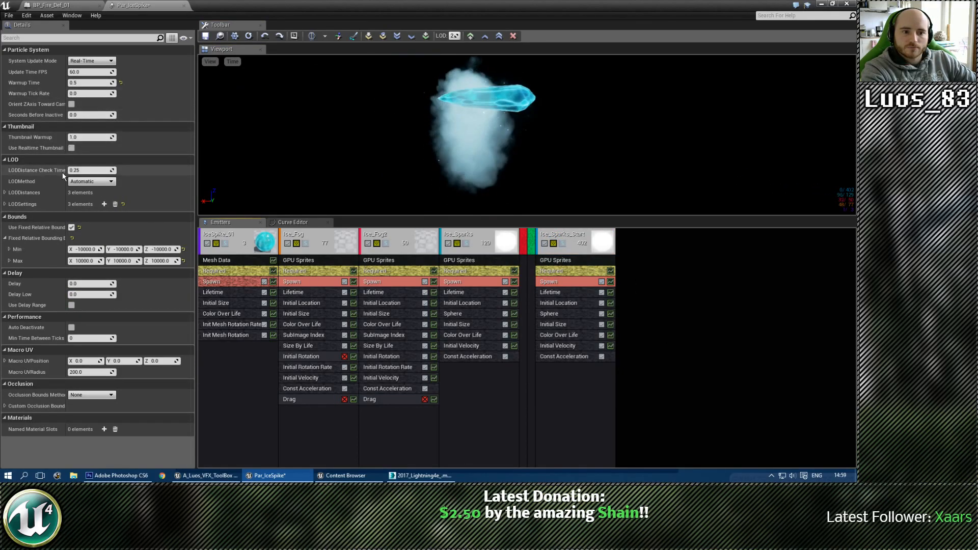
click(4, 193)
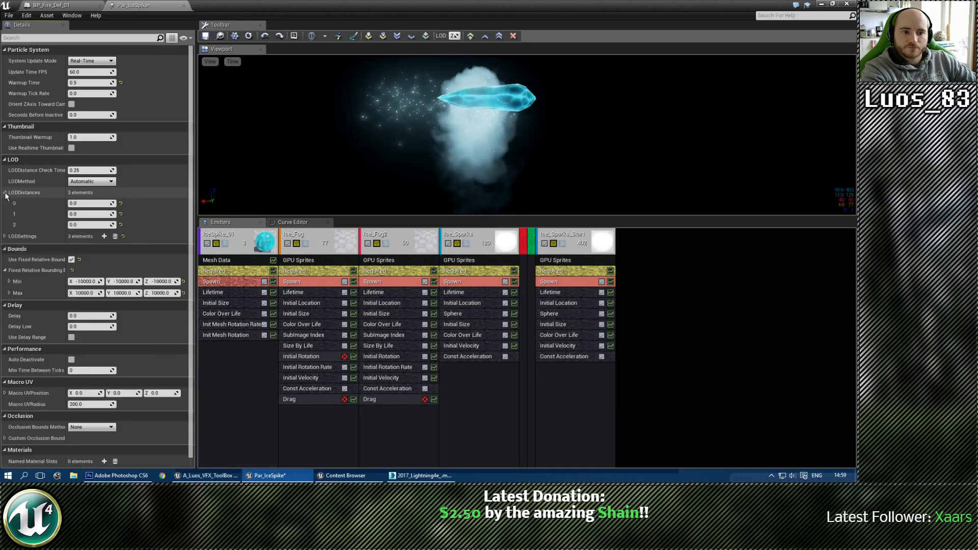
click(4, 236)
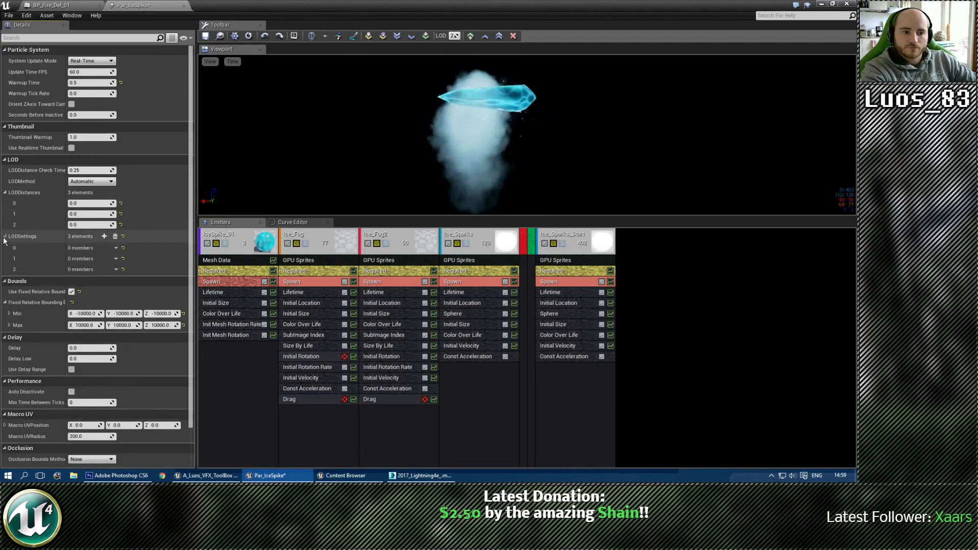
click(87, 215)
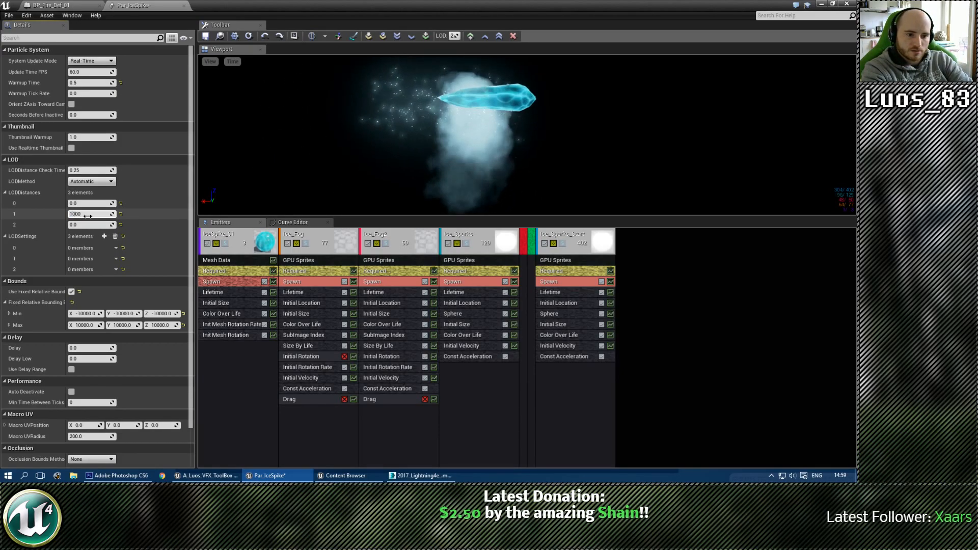
text(1000)
key(Tab)
text(2000)
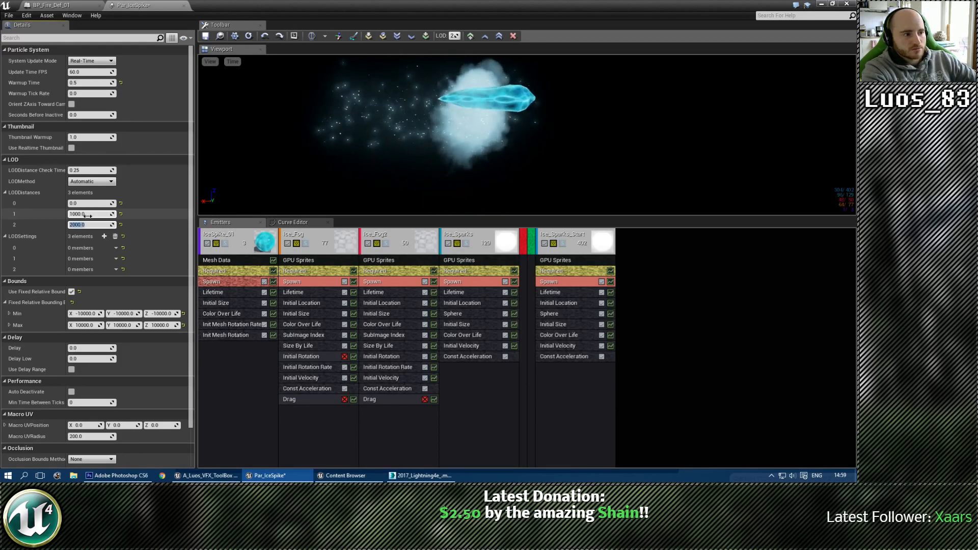
key(Return)
drag(527, 123, 527, 168)
middle_drag(527, 168, 527, 115)
middle_drag(521, 175, 512, 180)
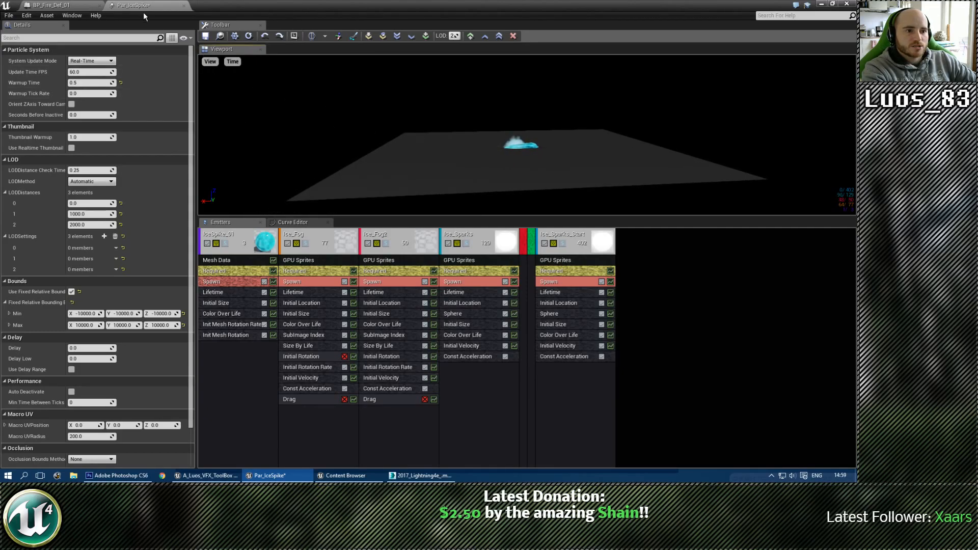
Step: Move the particle editor window out of the way and open the recent level DemoRoomMap_02
drag(438, 5, 365, 285)
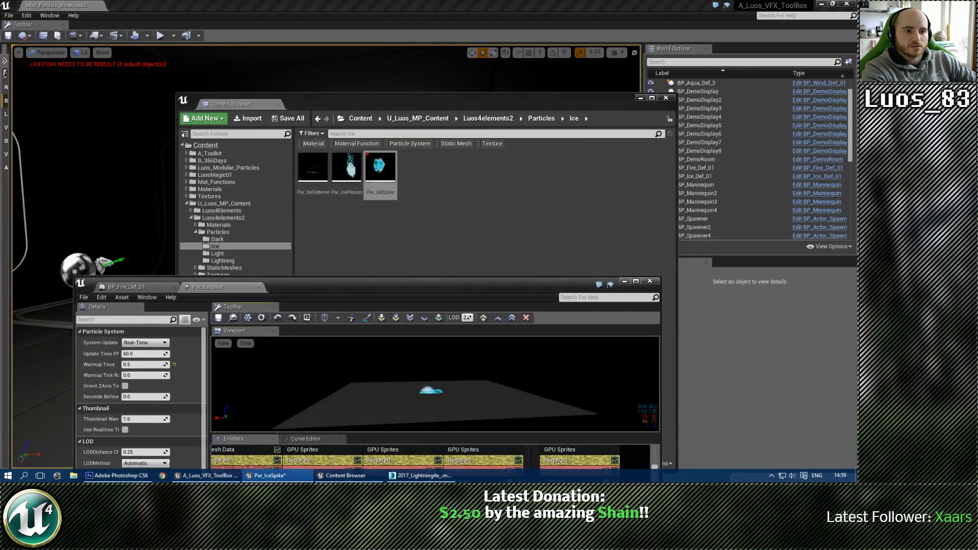
click(9, 16)
mouse_move(57, 289)
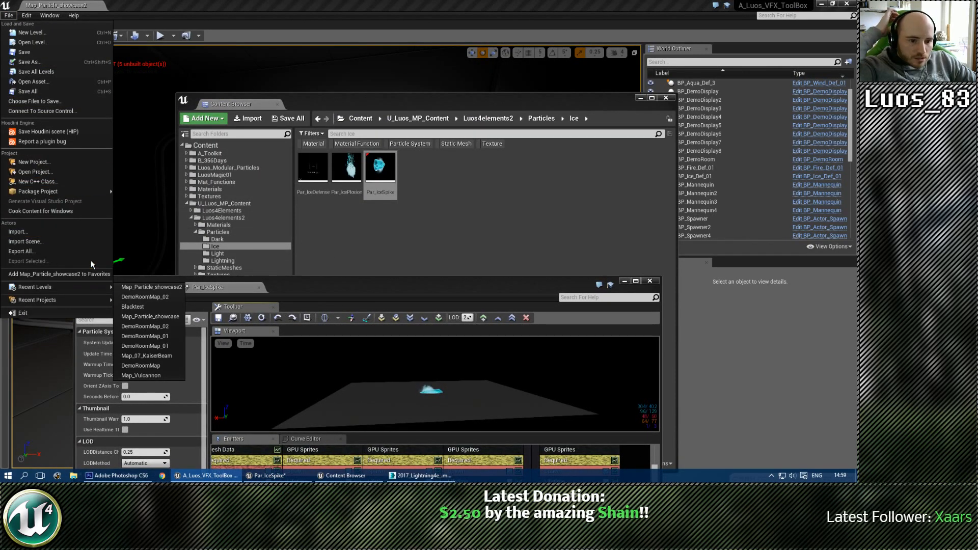
click(136, 298)
Step: Place the Par_IceSpike particle system in the level, frame it, and clear the floating windows from the level view
drag(565, 105, 750, 110)
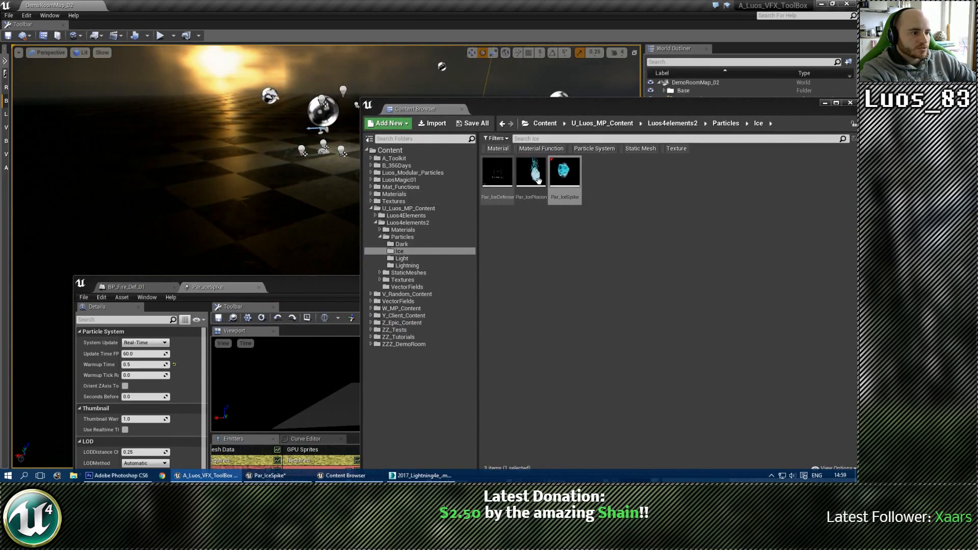
drag(564, 172, 287, 215)
key(r)
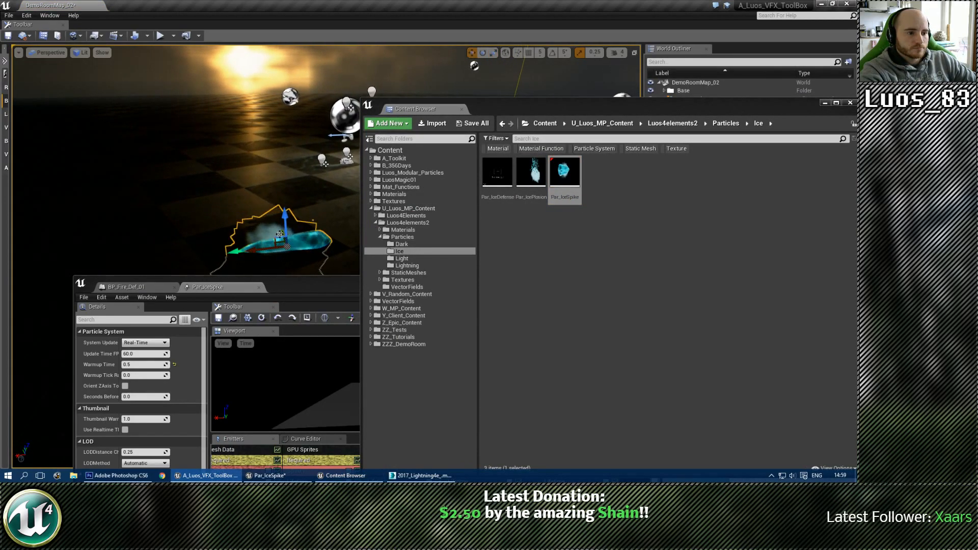
key(f)
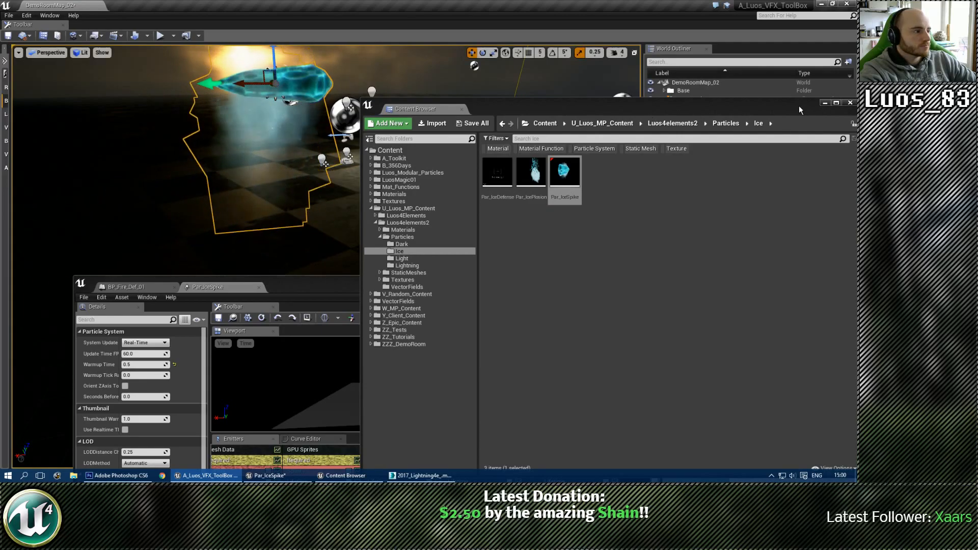
drag(416, 109, 329, 110)
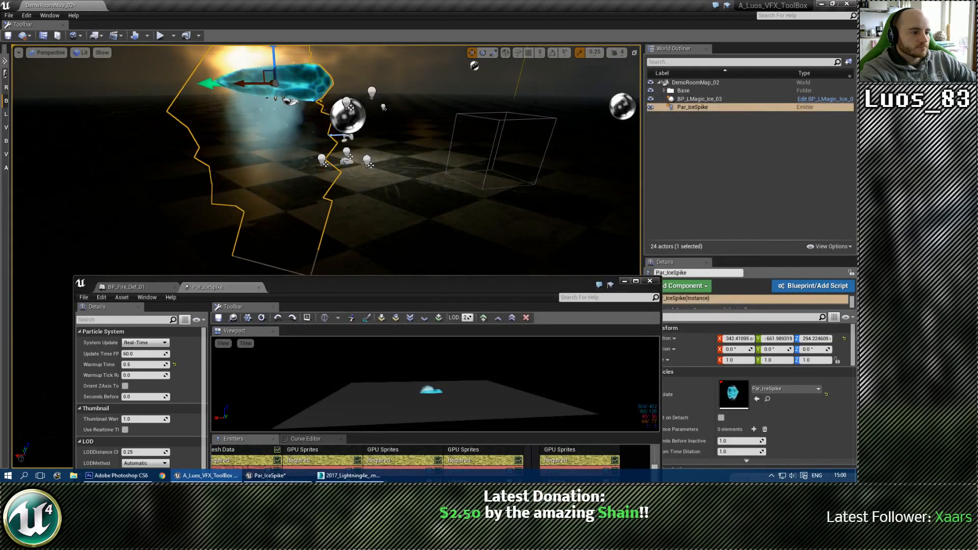
click(625, 282)
Step: Examine the placed ice spike from close up and far away to check how its LODs switch with distance
right_drag(468, 210, 428, 169)
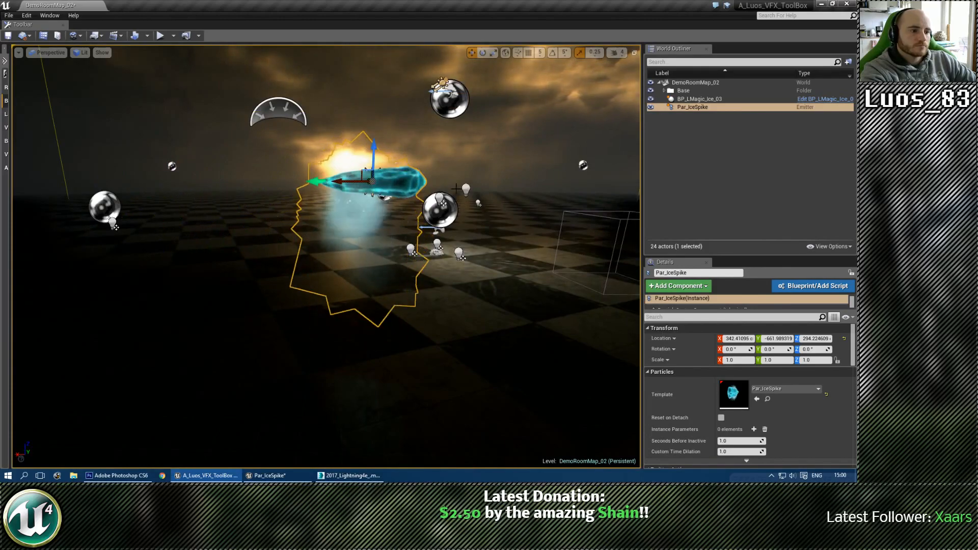
key(Escape)
drag(468, 210, 464, 158)
key(w)
right_drag(464, 158, 625, 156)
key(w)
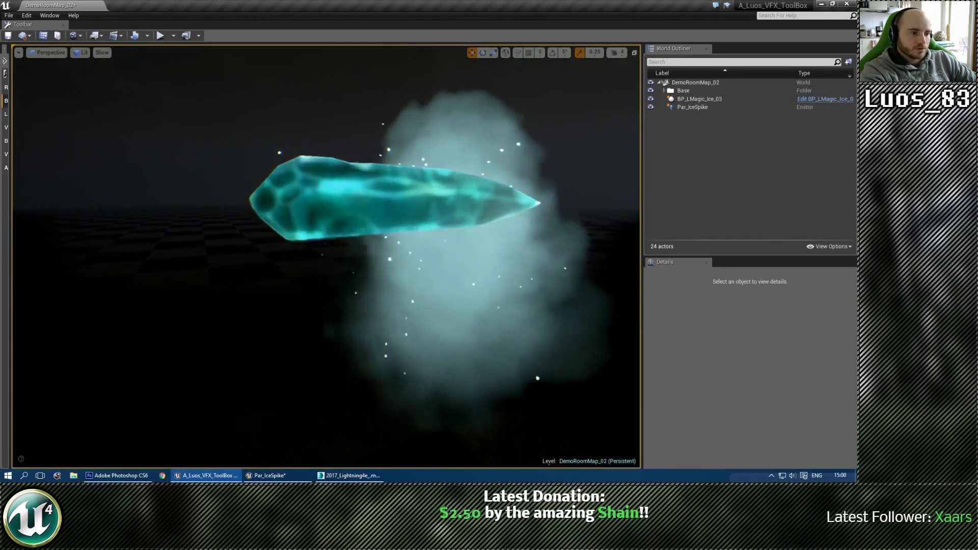
key(s)
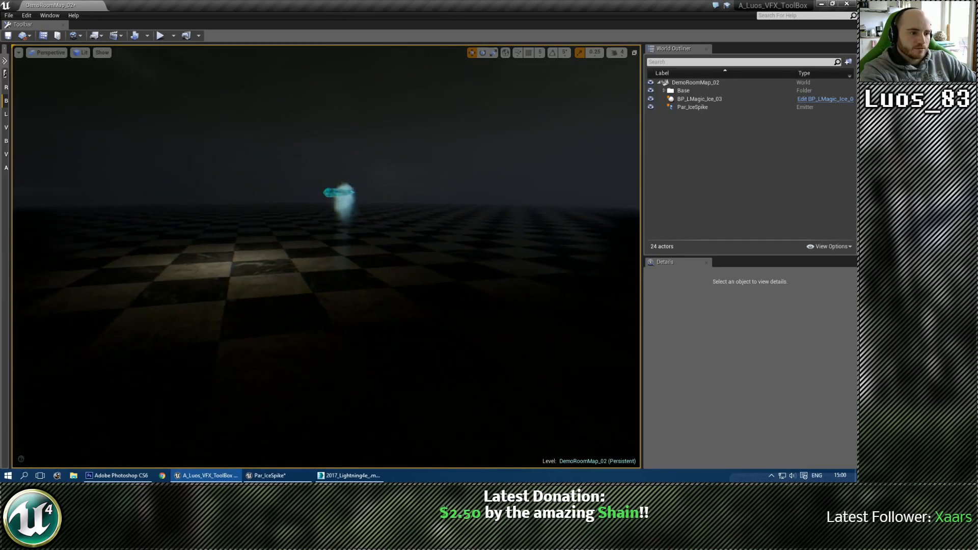
key(w)
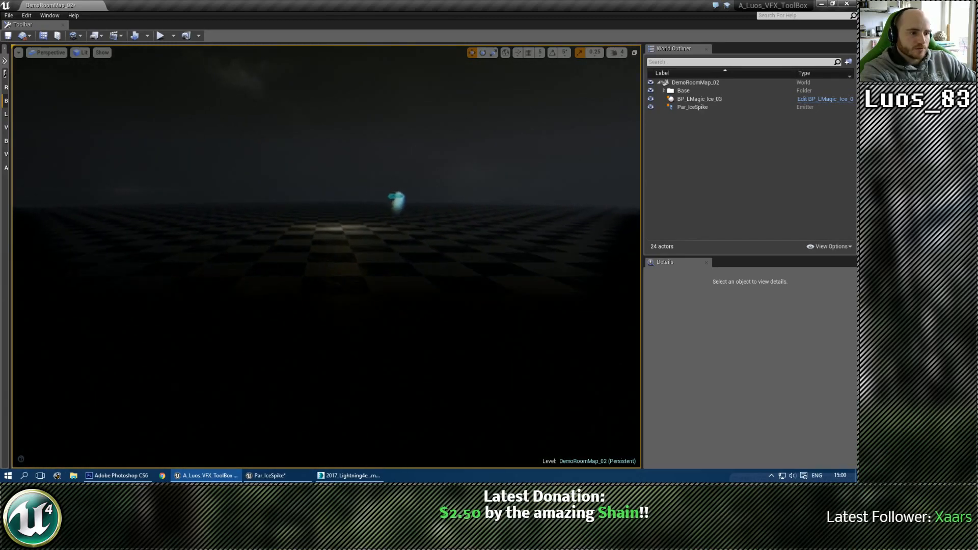
key(w)
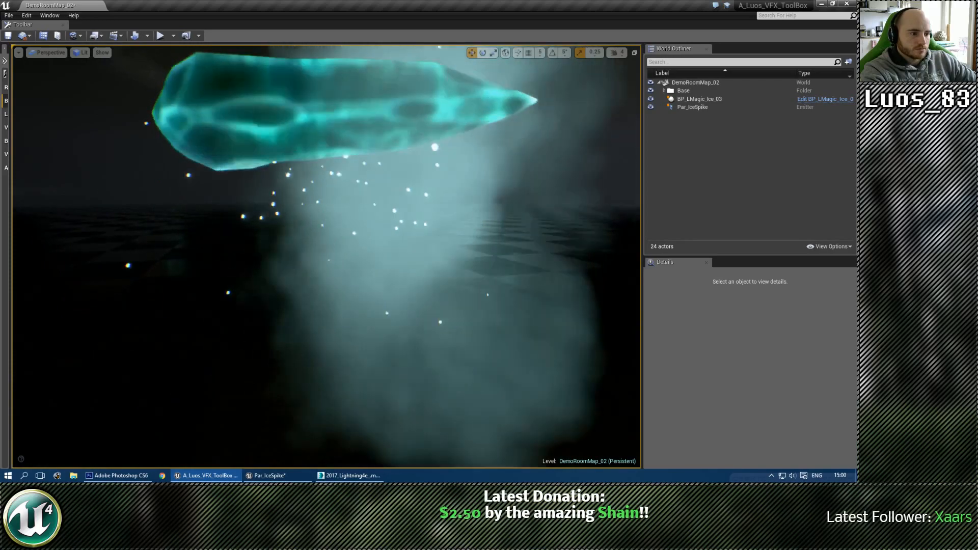
key(s)
key(s)
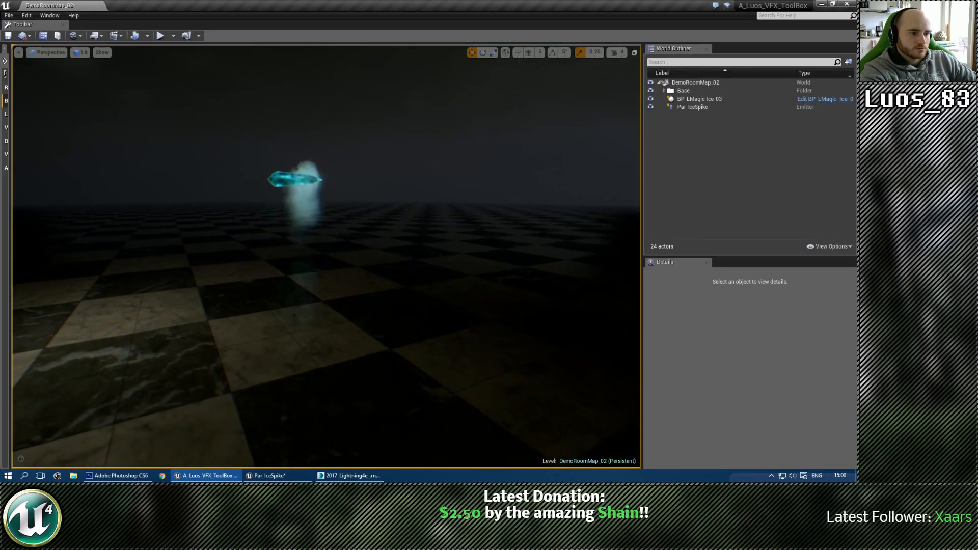
key(s)
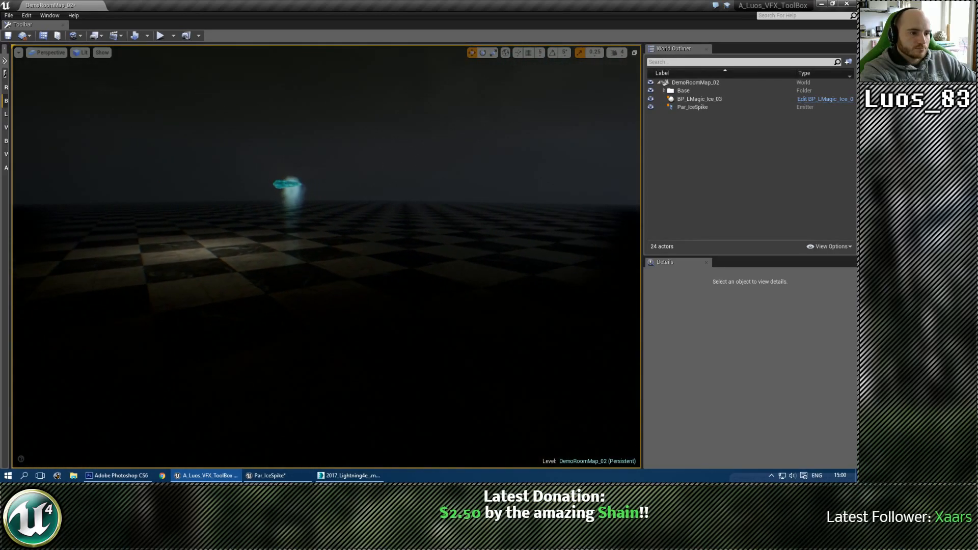
key(w)
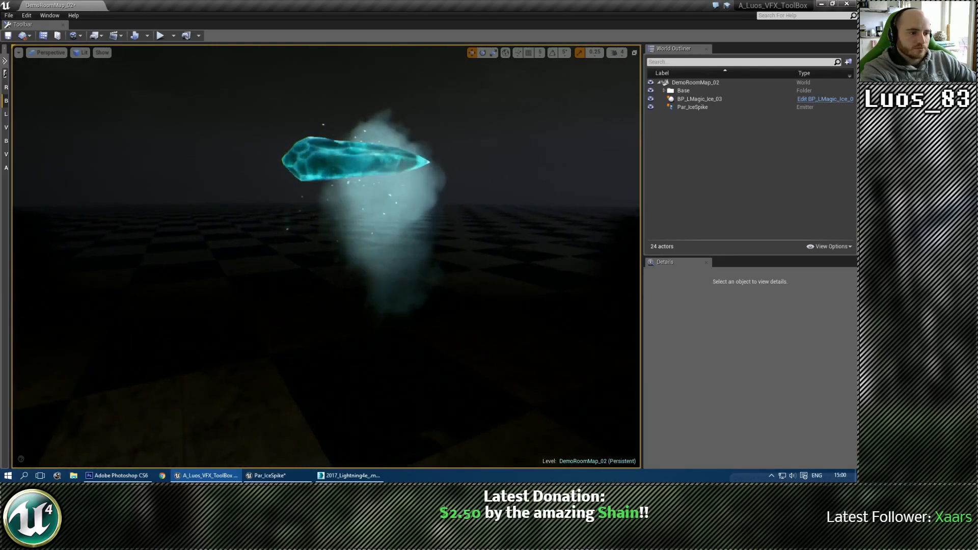
Step: Delete the ice spike emitter from the level and reopen Par_IceSpike in the maximized particle editor
click(360, 212)
key(Delete)
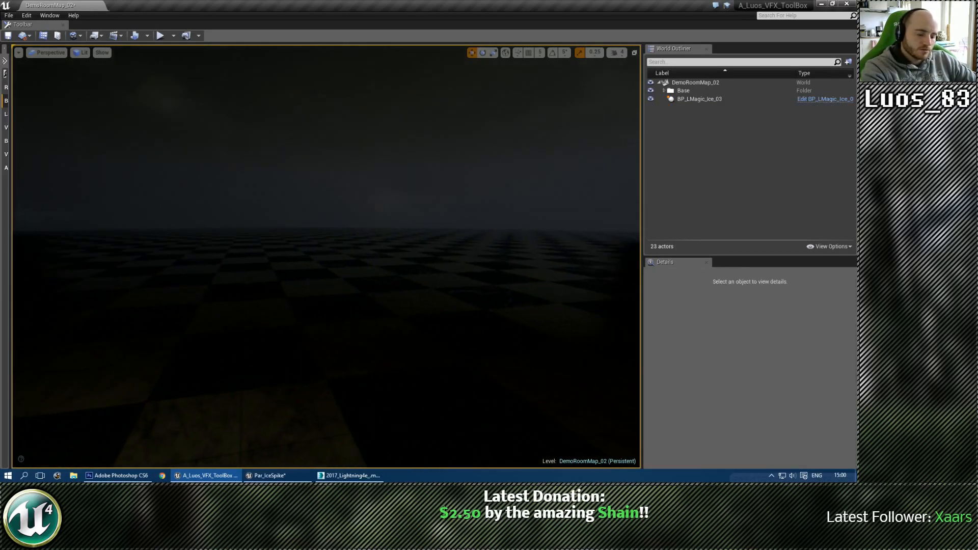
key(ctrl+shift+f)
double_click(473, 171)
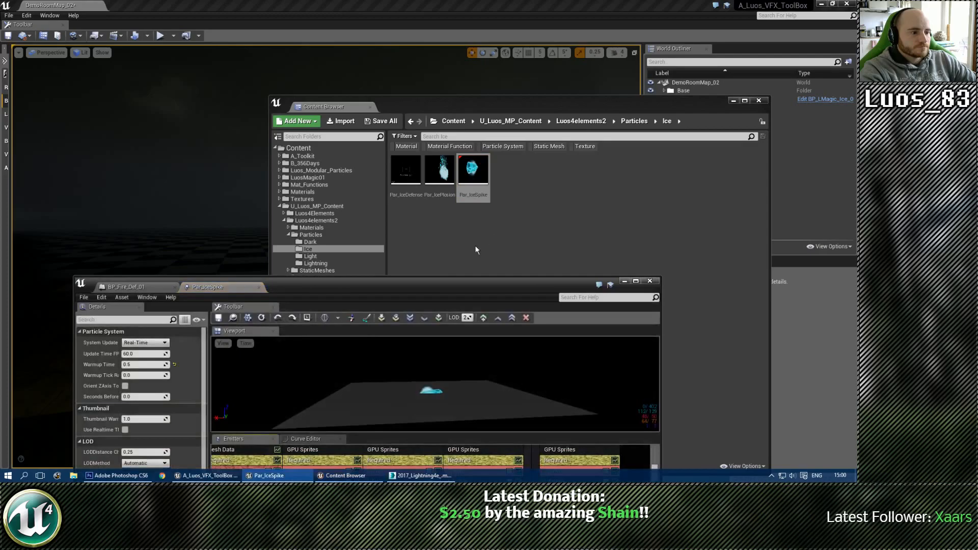
double_click(415, 286)
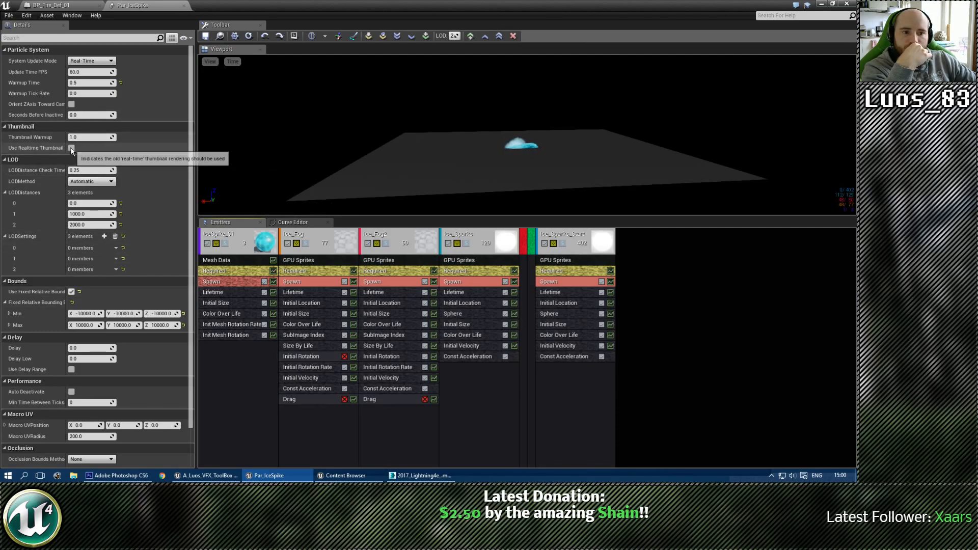
Step: Review the LOD method and system settings, and inspect the fog in the preview with the IceSpike_01 emitter disabled
click(99, 182)
click(99, 184)
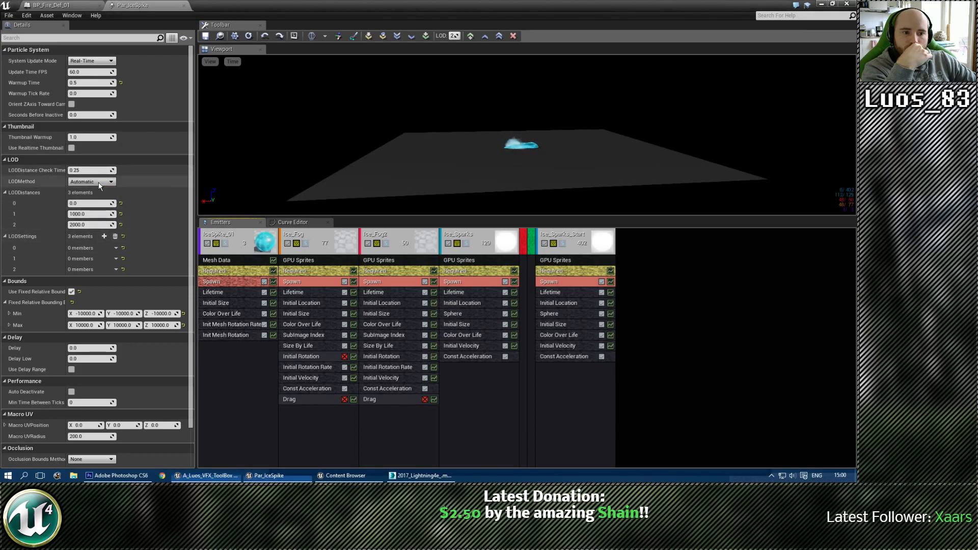
drag(192, 176, 193, 210)
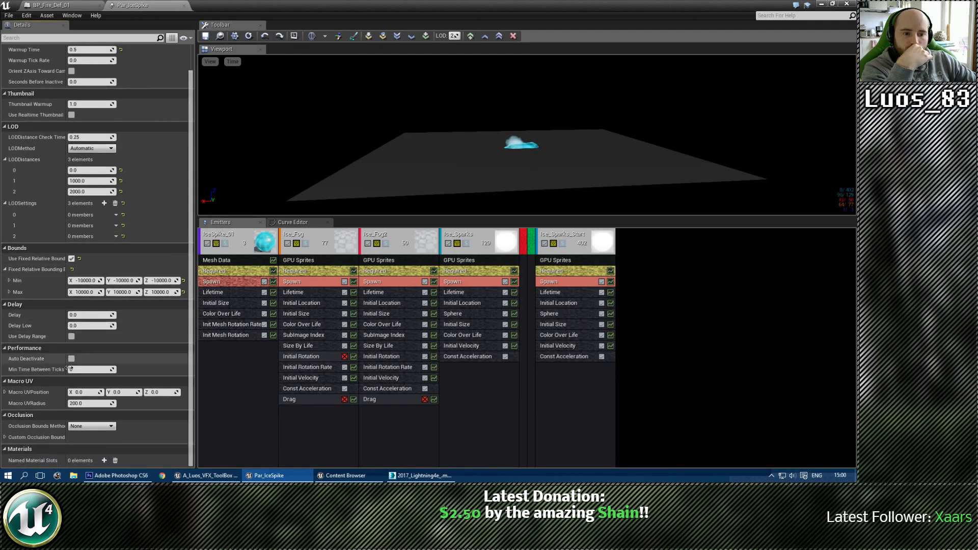
drag(504, 154, 505, 186)
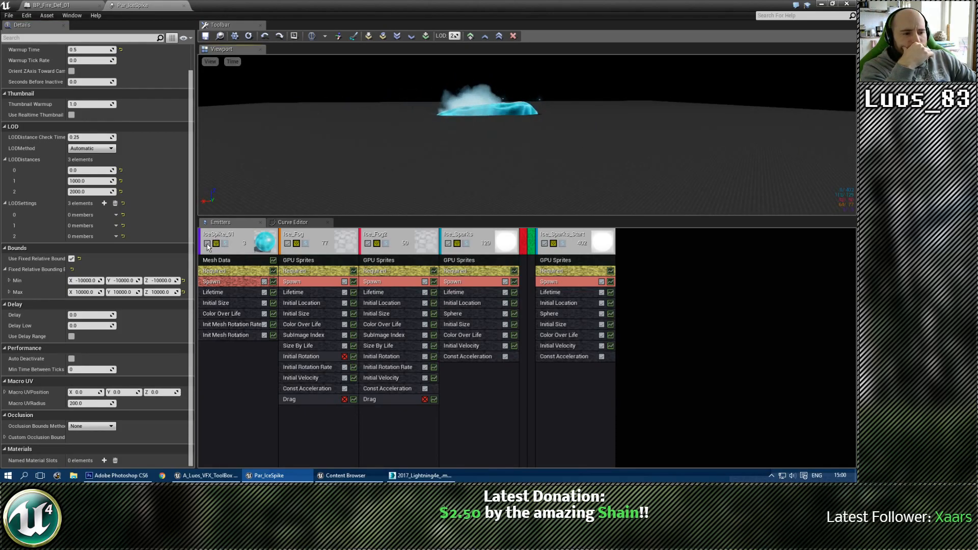
mouse_move(419, 115)
mouse_down()
mouse_move(443, 119)
mouse_move(419, 115)
mouse_up()
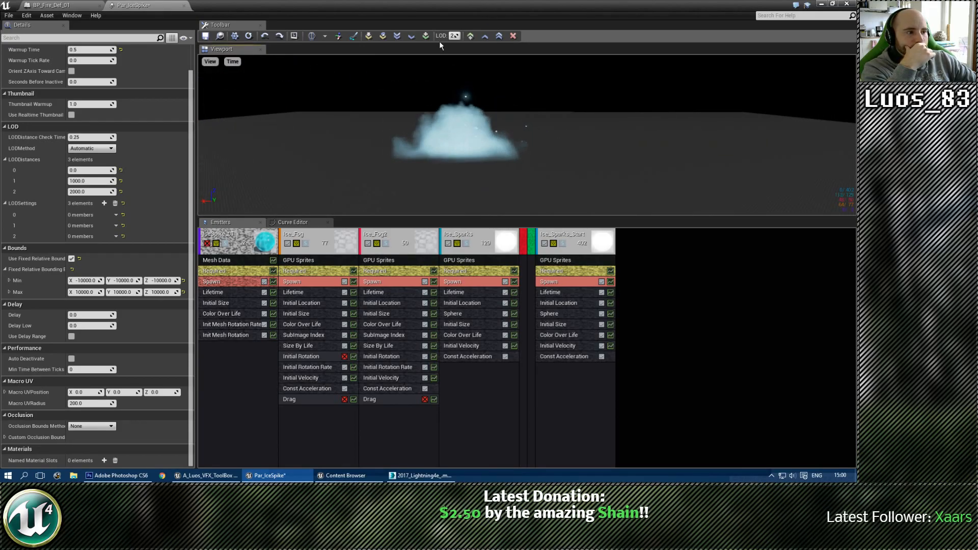
drag(456, 36, 460, 35)
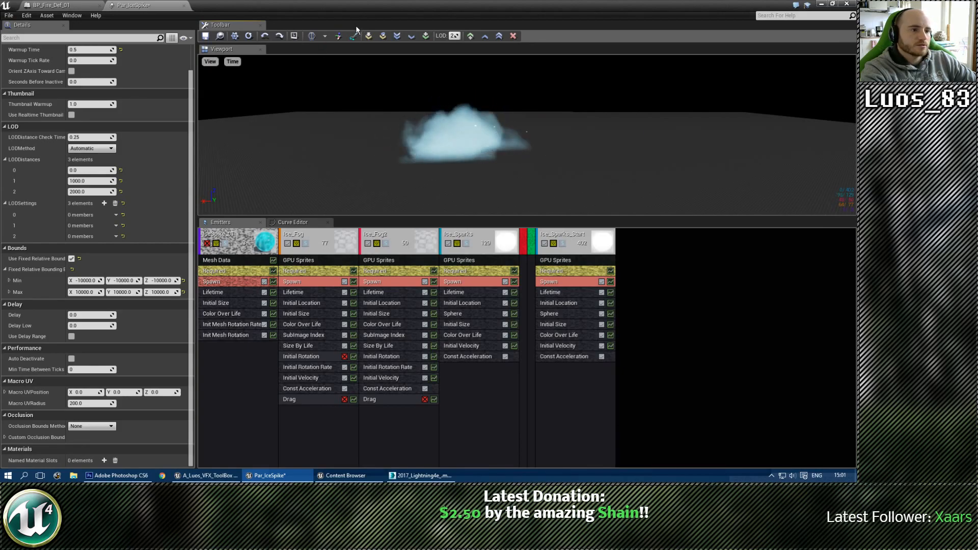
drag(460, 36, 459, 36)
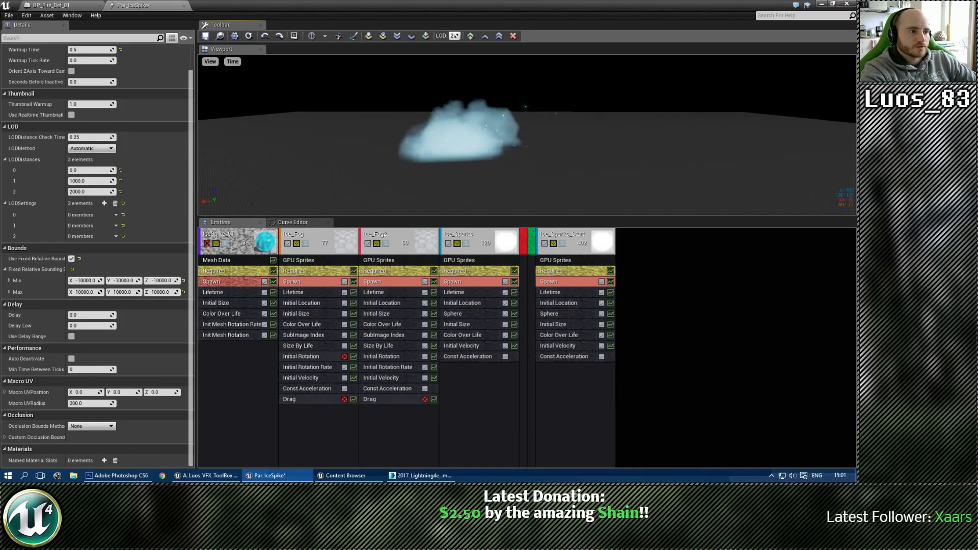
Step: Re-enable the IceSpike_01 emitter, view the complete ice spike in the preview, and save the particle system
drag(422, 142, 415, 111)
click(205, 36)
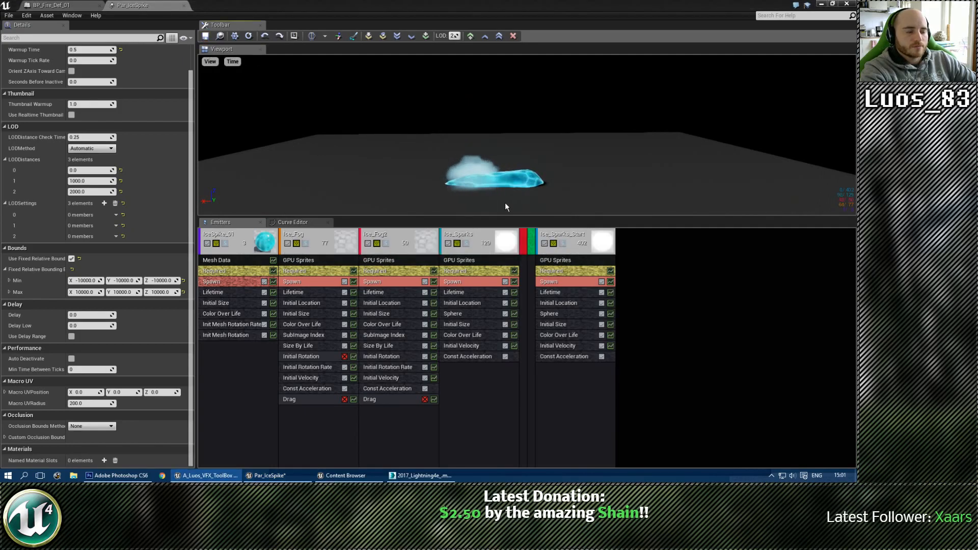
drag(505, 207, 517, 140)
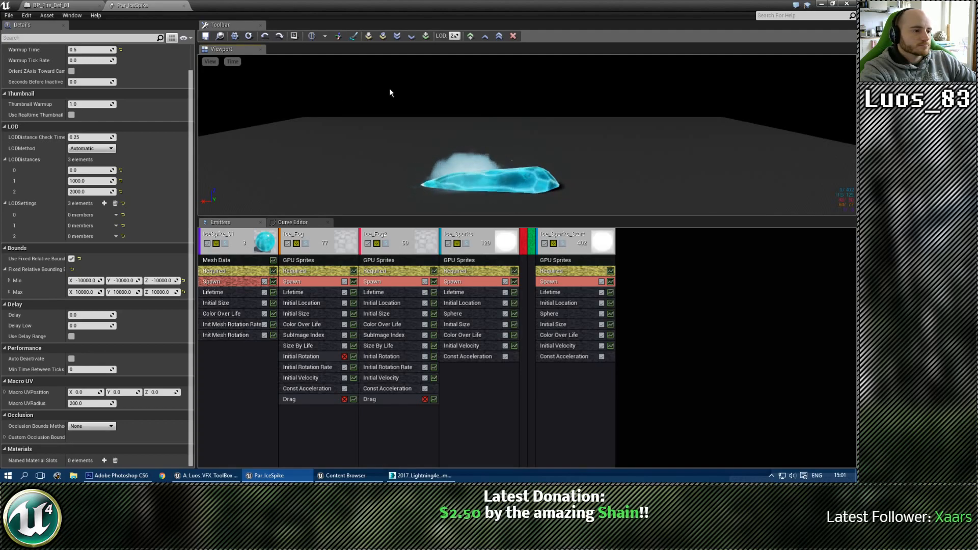
drag(389, 93, 399, 72)
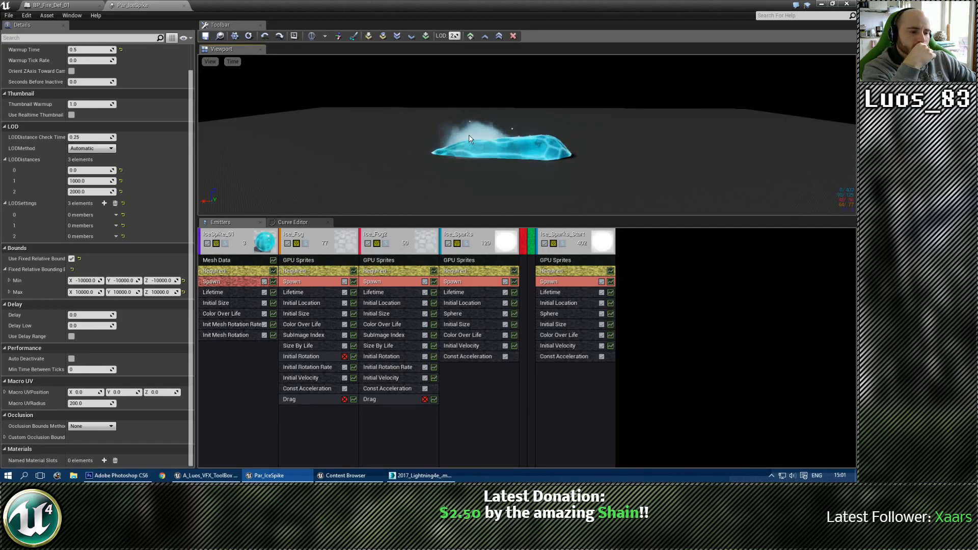
click(206, 37)
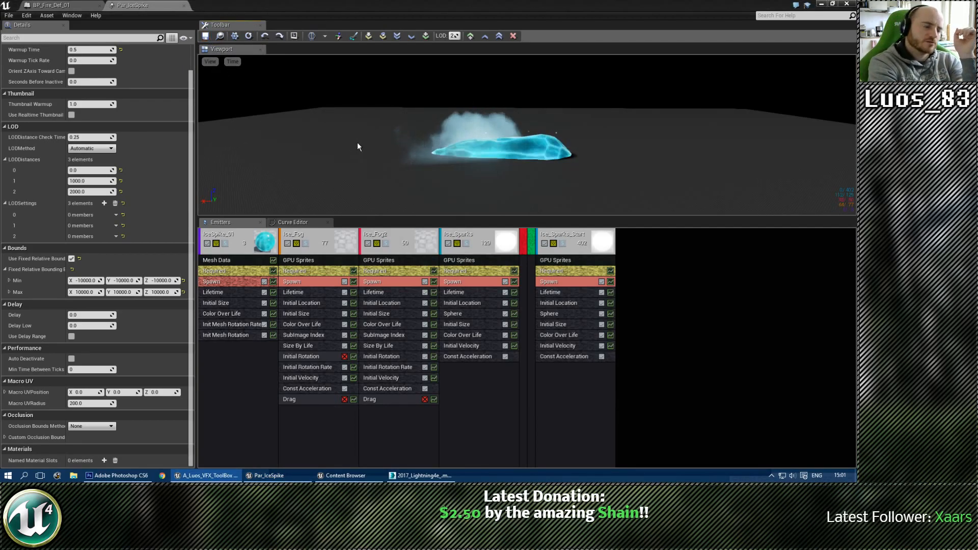